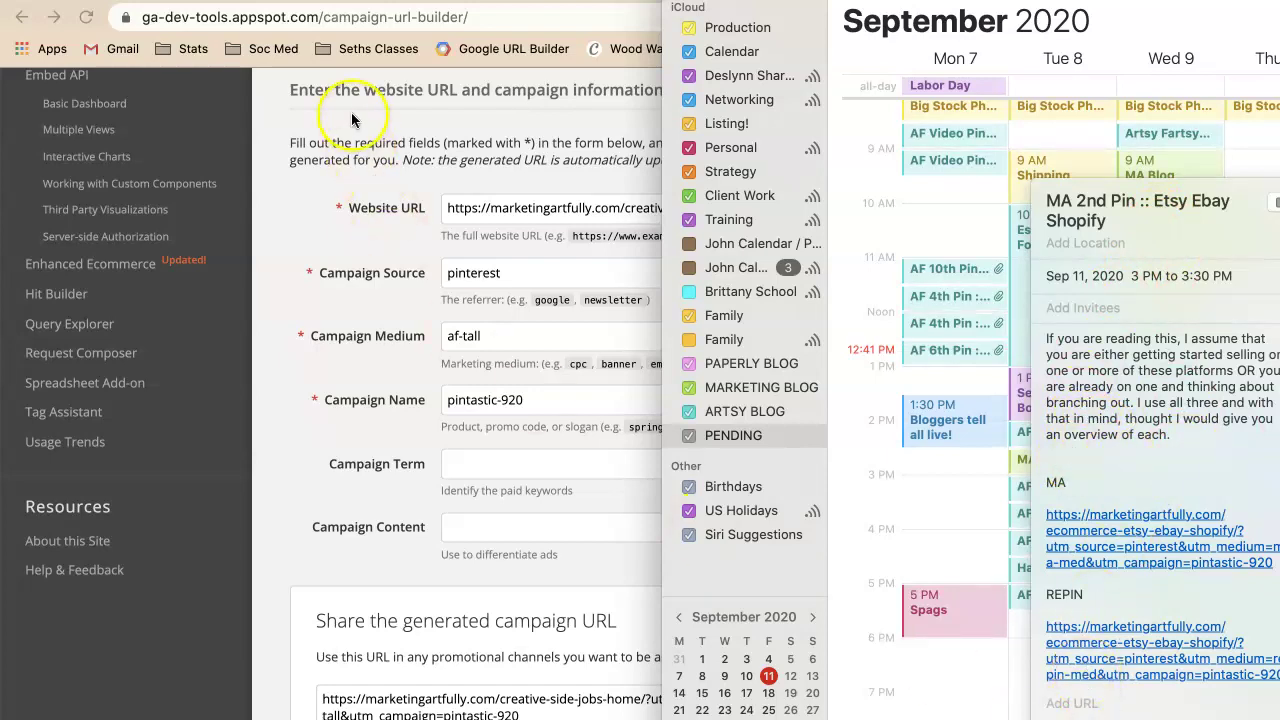
- Switch to Pinterest, start a new pin and upload the "Avoid Making A HUGE Mistake!" Etsy, Ebay or Shopify image
{"action": "left_click", "coordinate": [402, 117]}
{"action": "key", "text": "ctrl+Tab"}
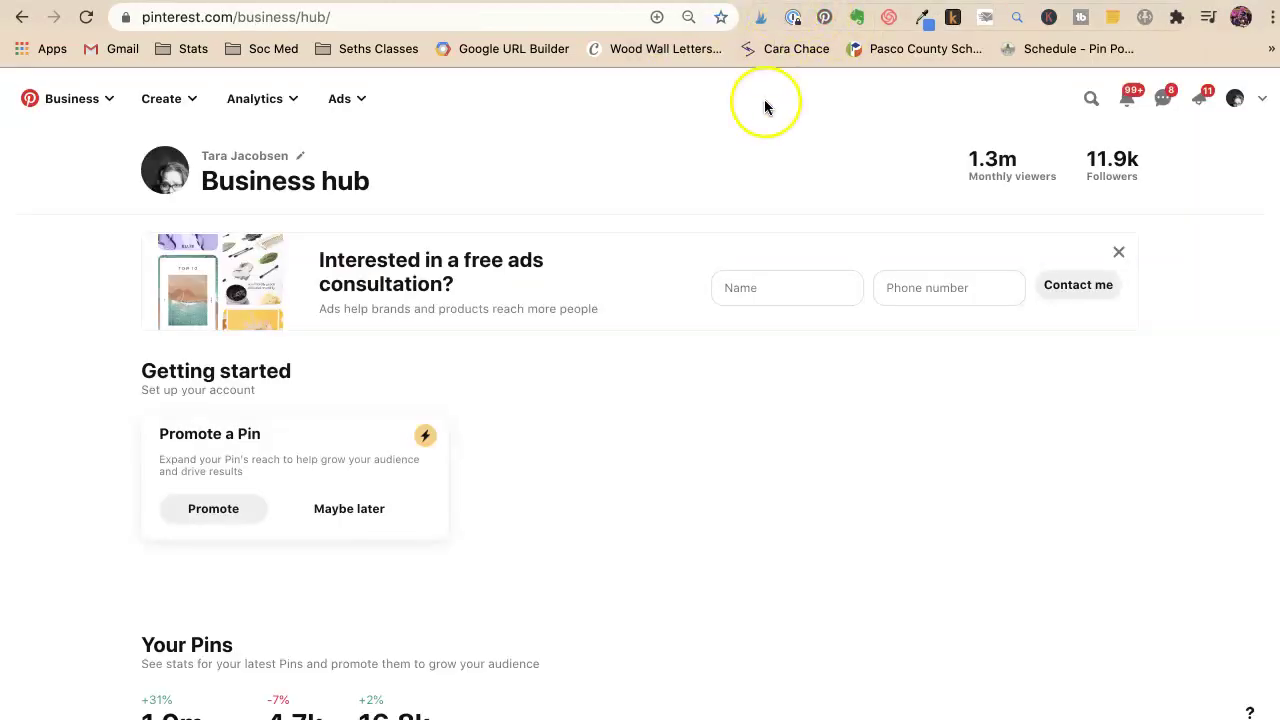
{"action": "left_click", "coordinate": [156, 99]}
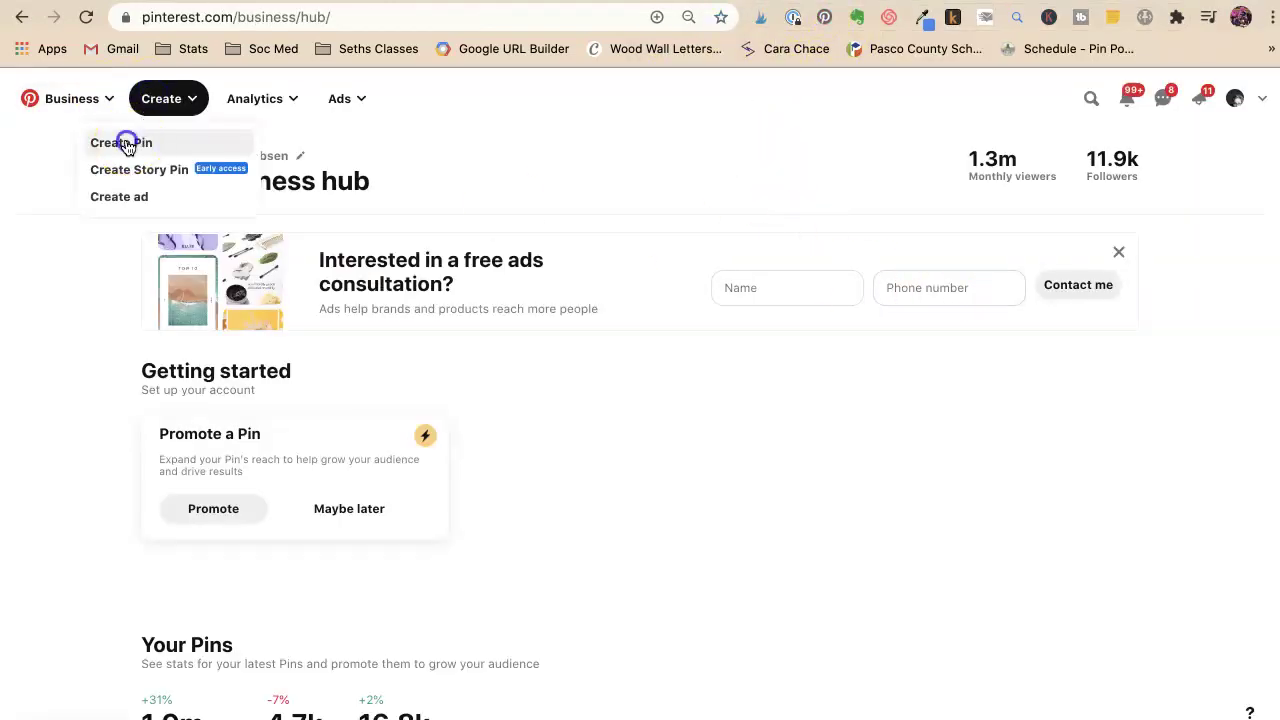
{"action": "left_click", "coordinate": [124, 142]}
{"action": "left_click", "coordinate": [1068, 706]}
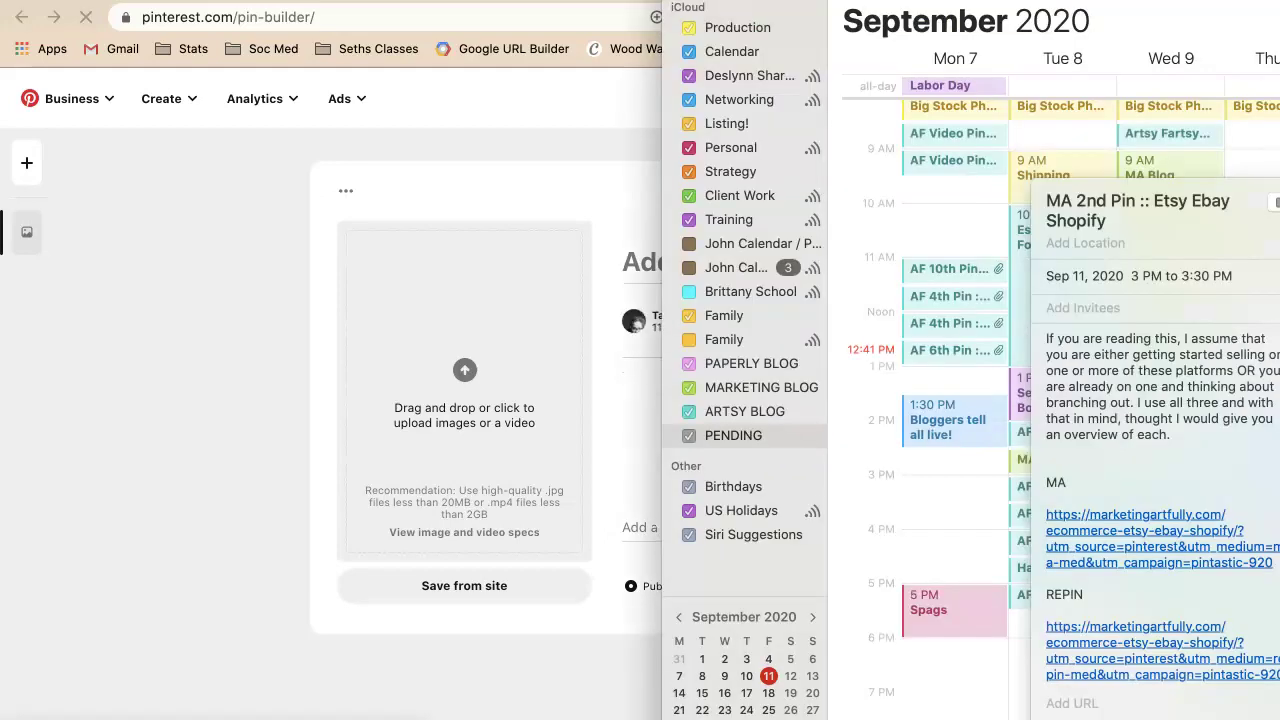
{"action": "left_click_drag", "start_coordinate": [800, 540], "coordinate": [529, 363]}
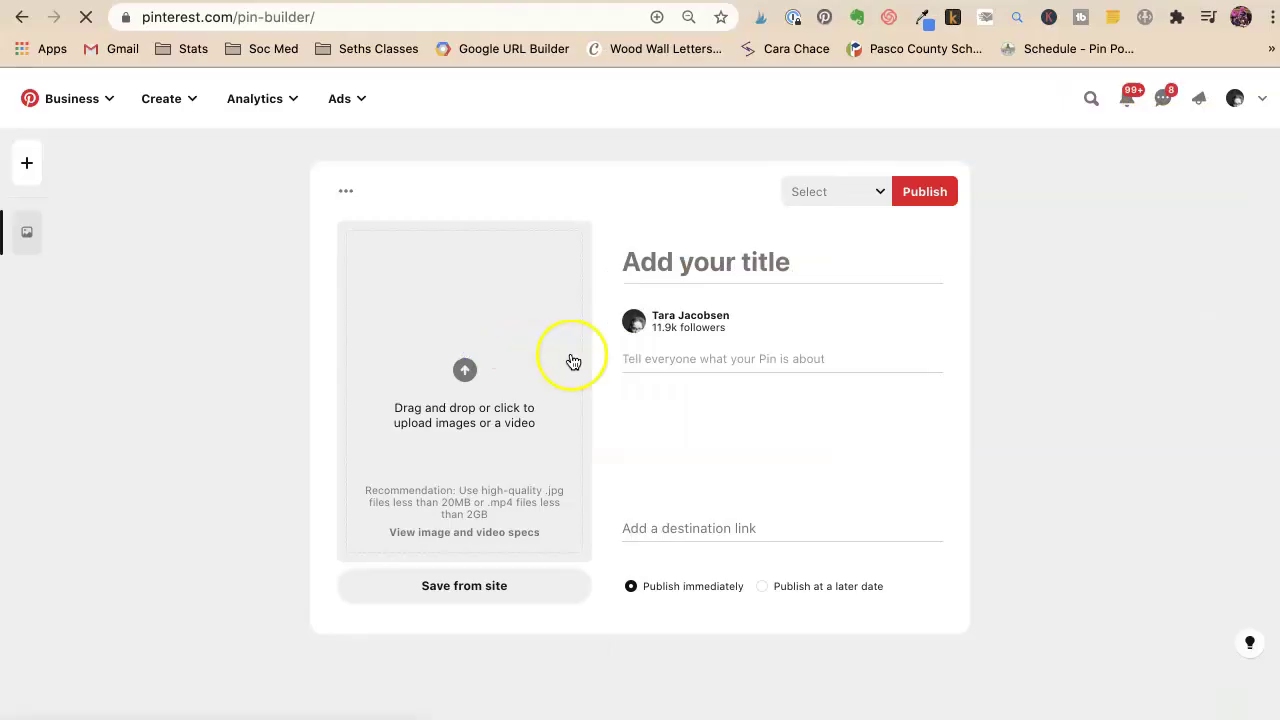
{"action": "key", "text": "super+Tab"}
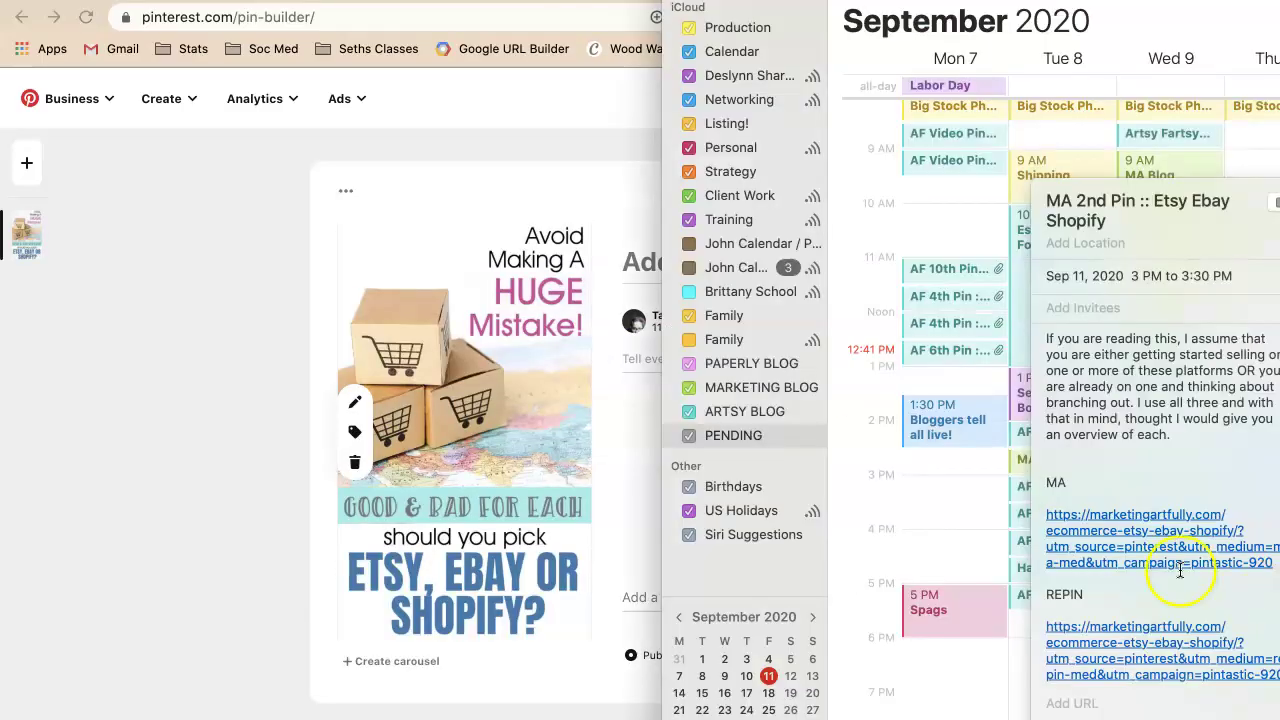
- Add "How To Pick Between Etsy, Ebay and Shopify For Your Ecommerce Store" to the calendar event notes and copy it into the pin title
{"action": "left_click", "coordinate": [1080, 338]}
{"action": "type", "text": "How To Pick Between Etsy, Ebay and Shopify For Your Ecommerce Store"}
{"action": "left_click_drag", "start_coordinate": [1267, 356], "coordinate": [1040, 340]}
{"action": "key", "text": "super+c"}
{"action": "left_click", "coordinate": [518, 262]}
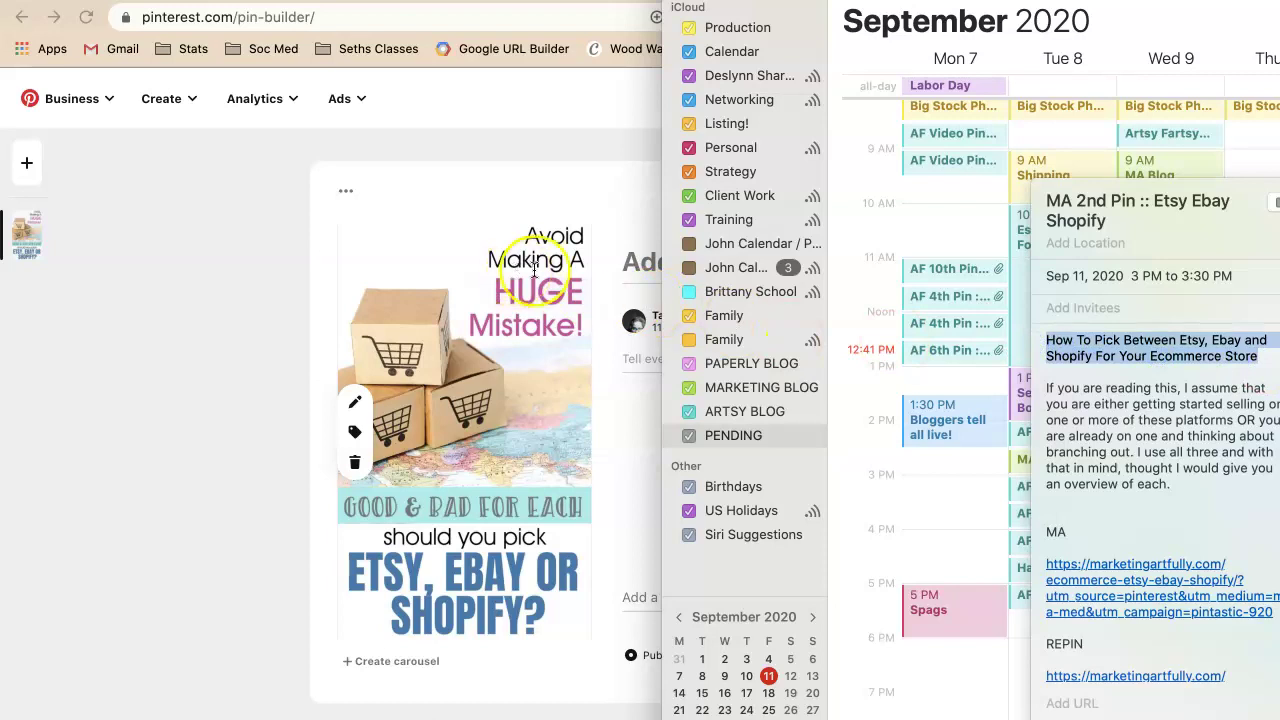
{"action": "left_click", "coordinate": [640, 256]}
{"action": "key", "text": "super+v"}
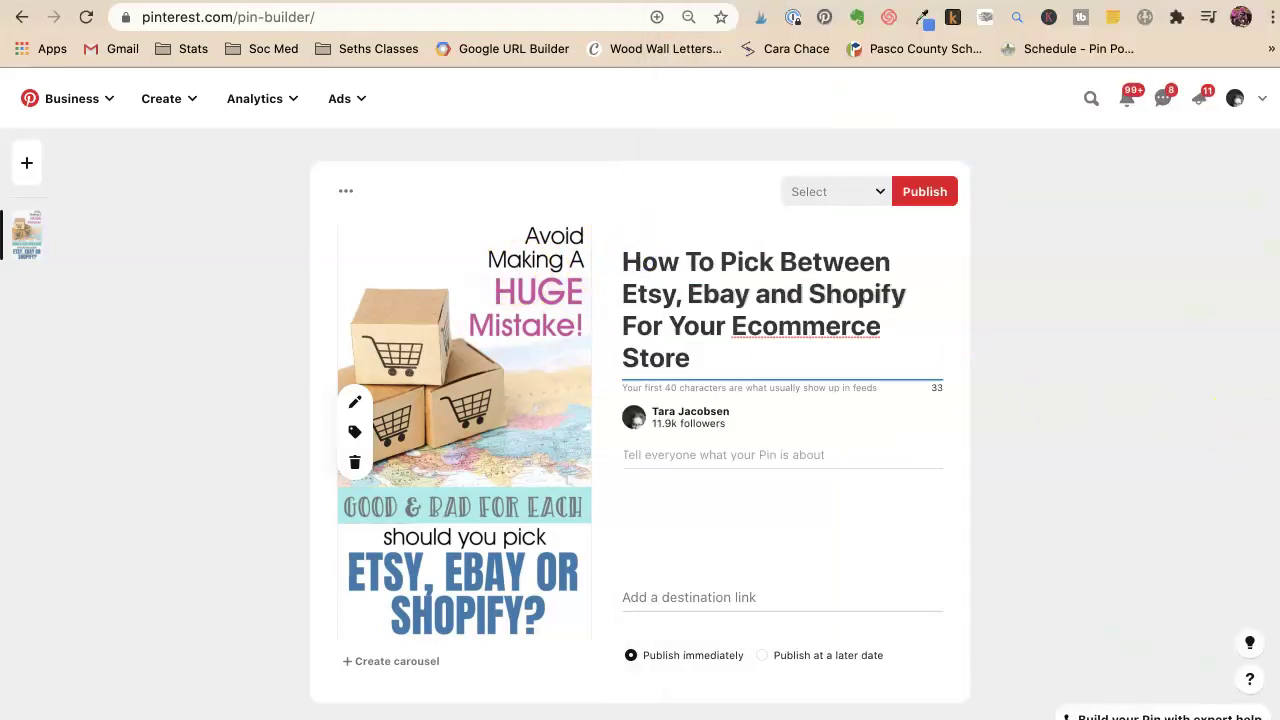
- Copy the "If you are reading this..." paragraph from the calendar event notes into the pin's description
{"action": "key", "text": "super+Tab"}
{"action": "left_click_drag", "start_coordinate": [1172, 484], "coordinate": [1015, 404]}
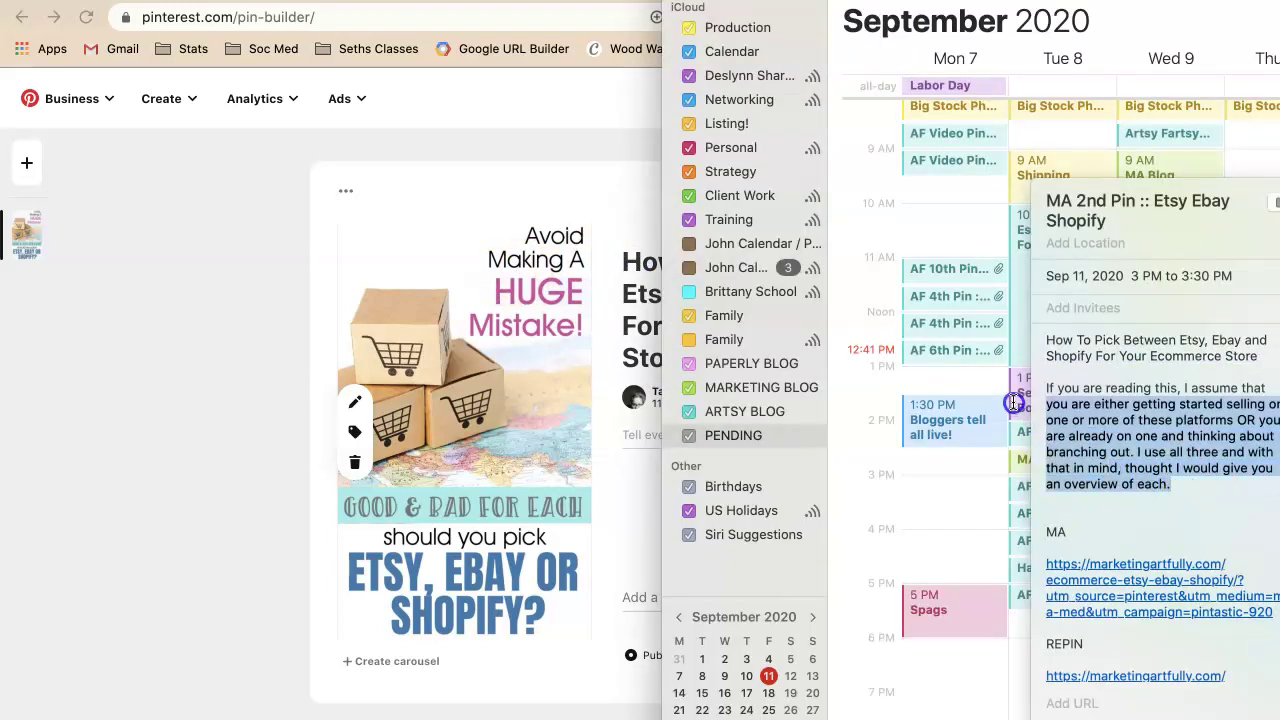
{"action": "left_click", "coordinate": [628, 437]}
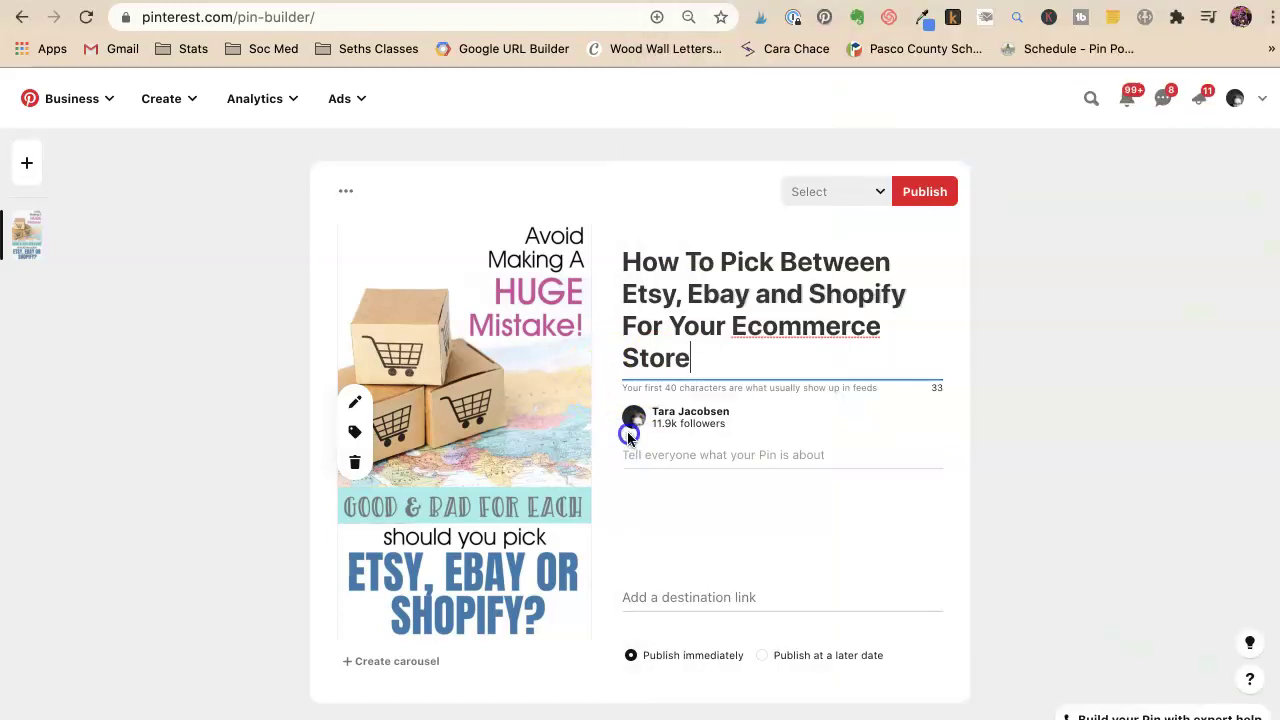
{"action": "left_click", "coordinate": [628, 437]}
{"action": "type", "text": "If you are reading this, I assume that you are either getting started selling on one or more of these platforms OR you are already on one and thinking about branching out. I use all three and with that in mind, thought I would give you an overview of each."}
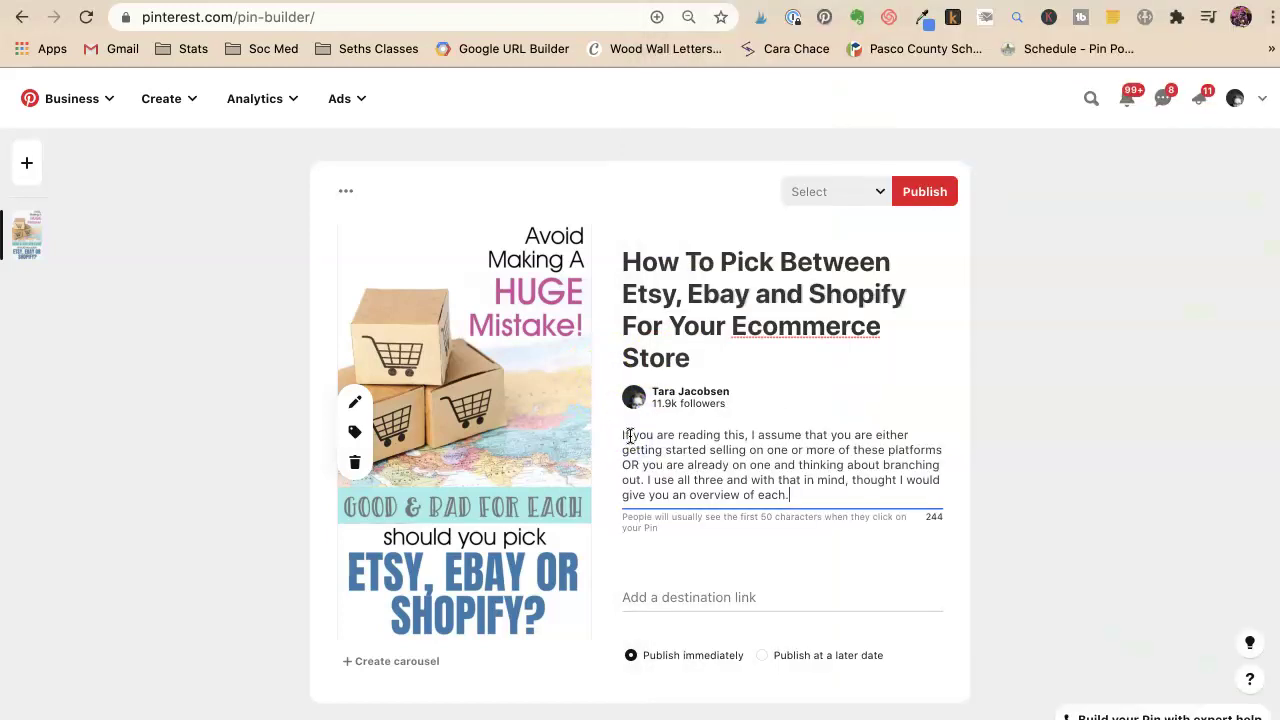
- Open the MA link from the calendar event and reload the article without the UTM parameters in its address
{"action": "key", "text": "super+Tab"}
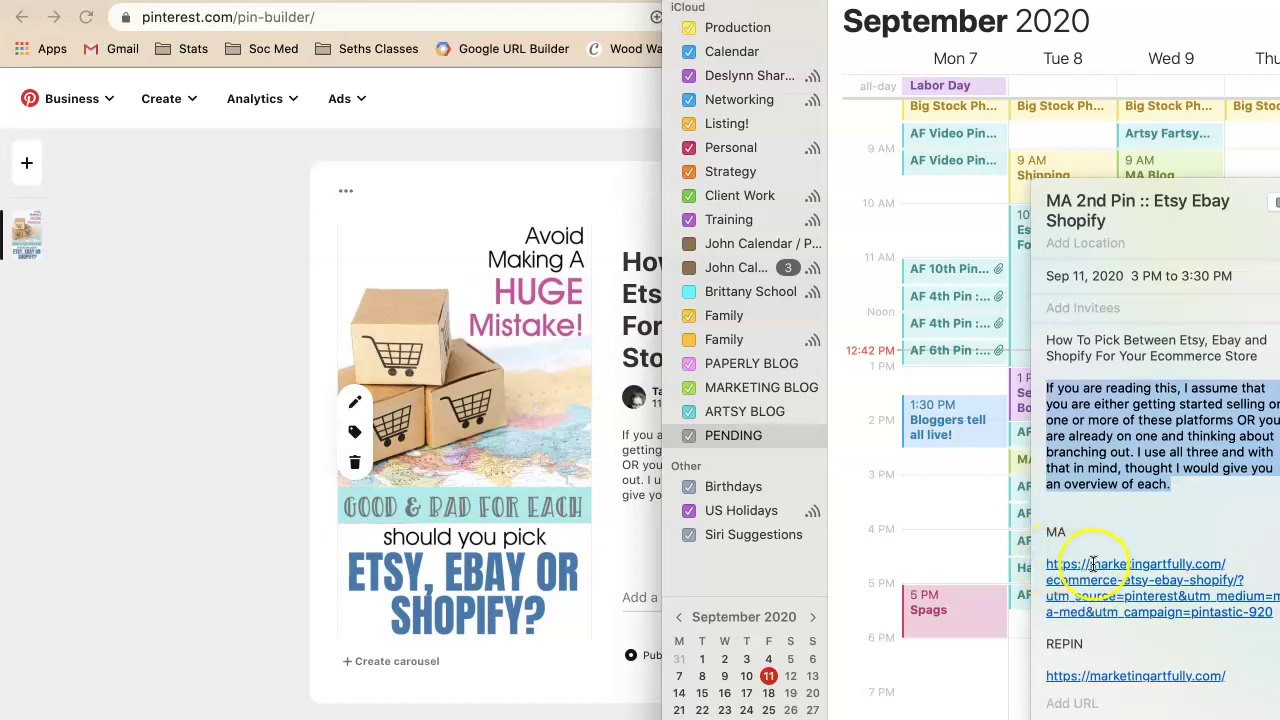
{"action": "triple_click", "coordinate": [1046, 563]}
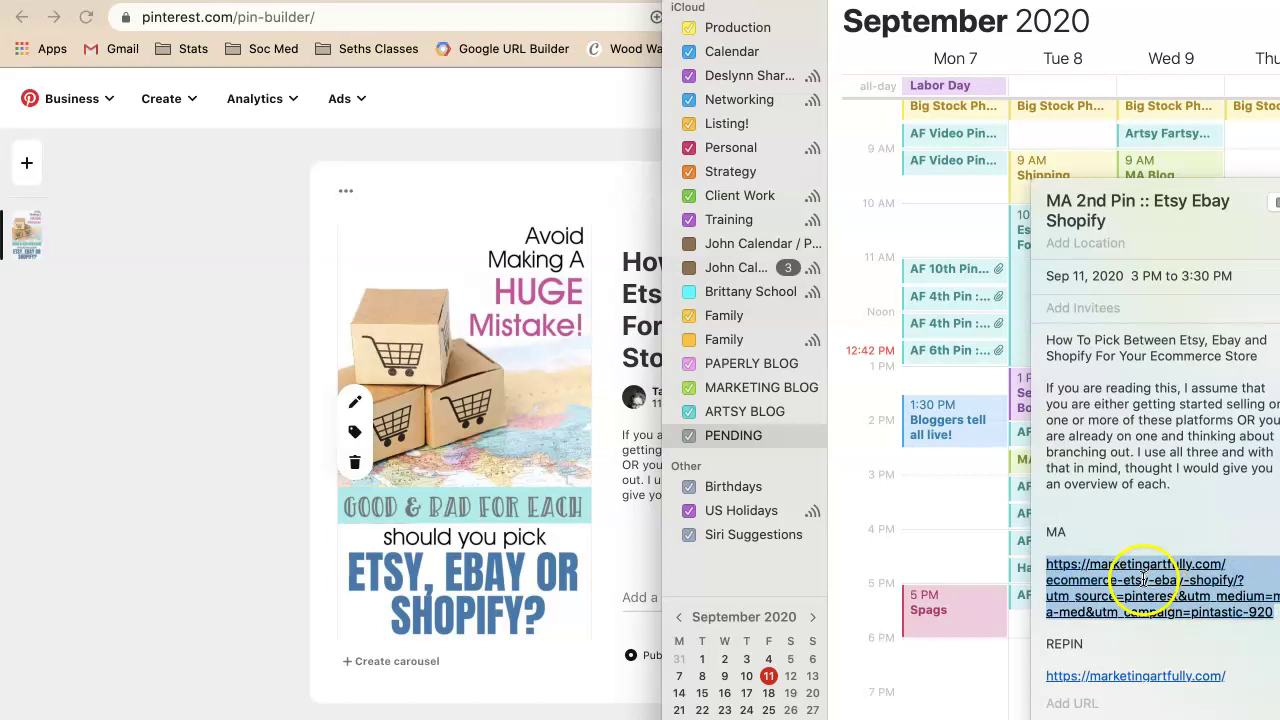
{"action": "left_click", "coordinate": [1058, 585]}
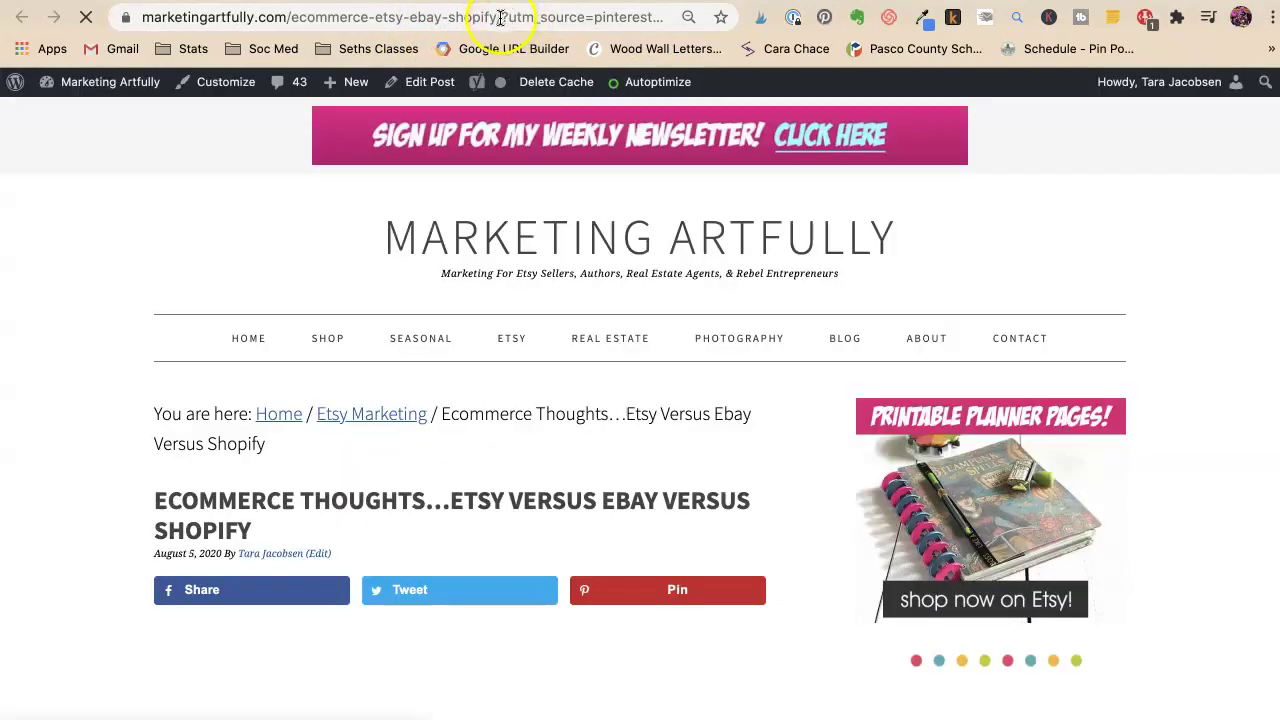
{"action": "left_click_drag", "start_coordinate": [500, 17], "coordinate": [935, 56]}
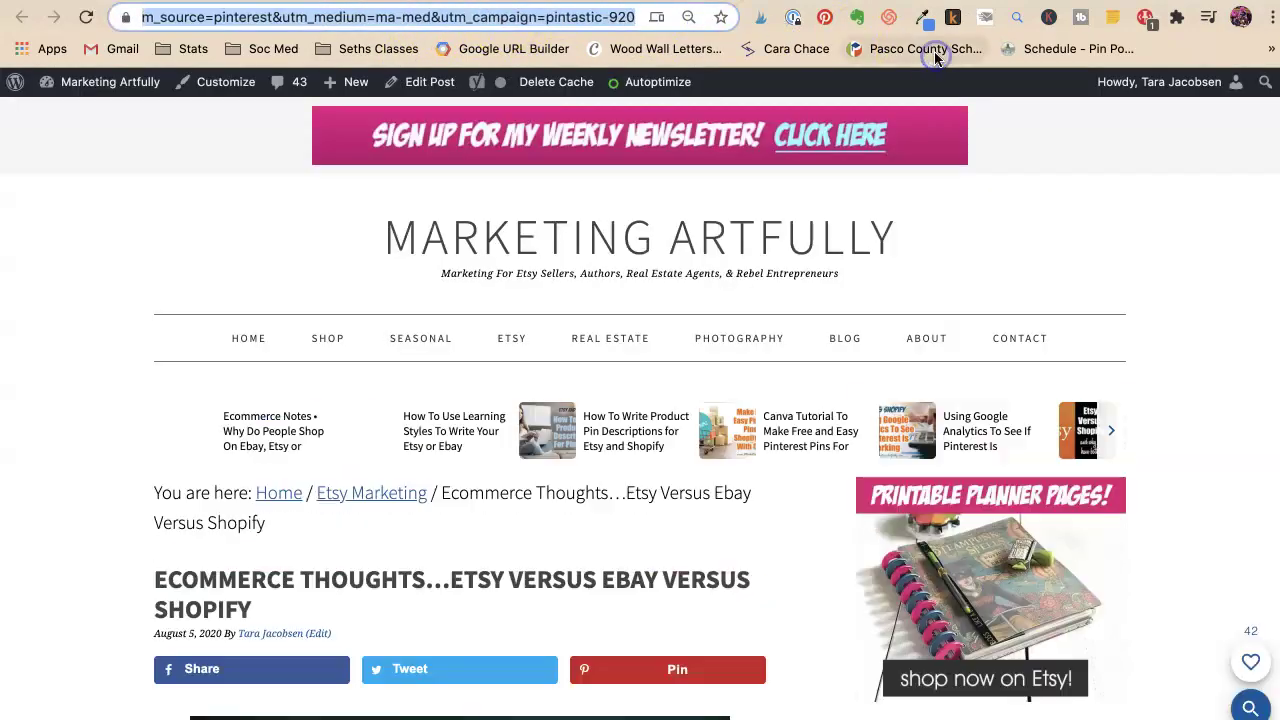
{"action": "key", "text": "BackSpace"}
{"action": "key", "text": "Return"}
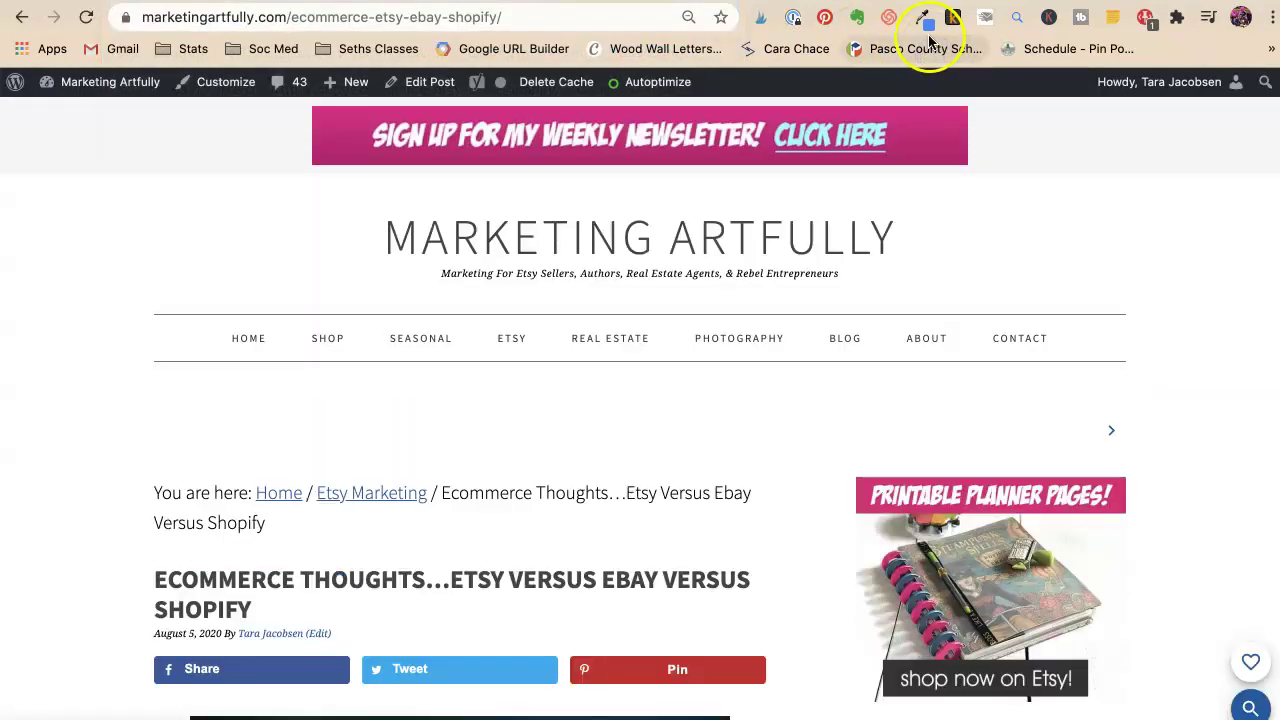
- Copy the clean article address into the Website URL field of the campaign URL builder
{"action": "left_click", "coordinate": [532, 21]}
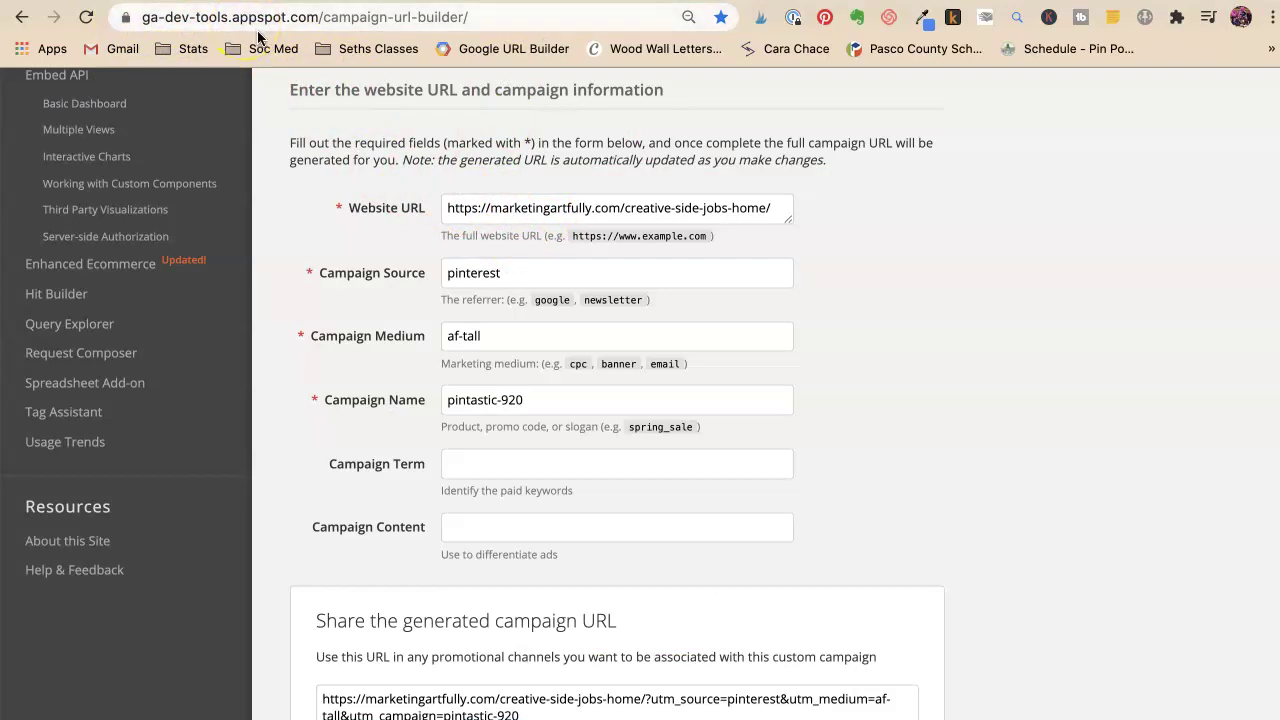
{"action": "triple_click", "coordinate": [506, 207]}
{"action": "key", "text": "super+v"}
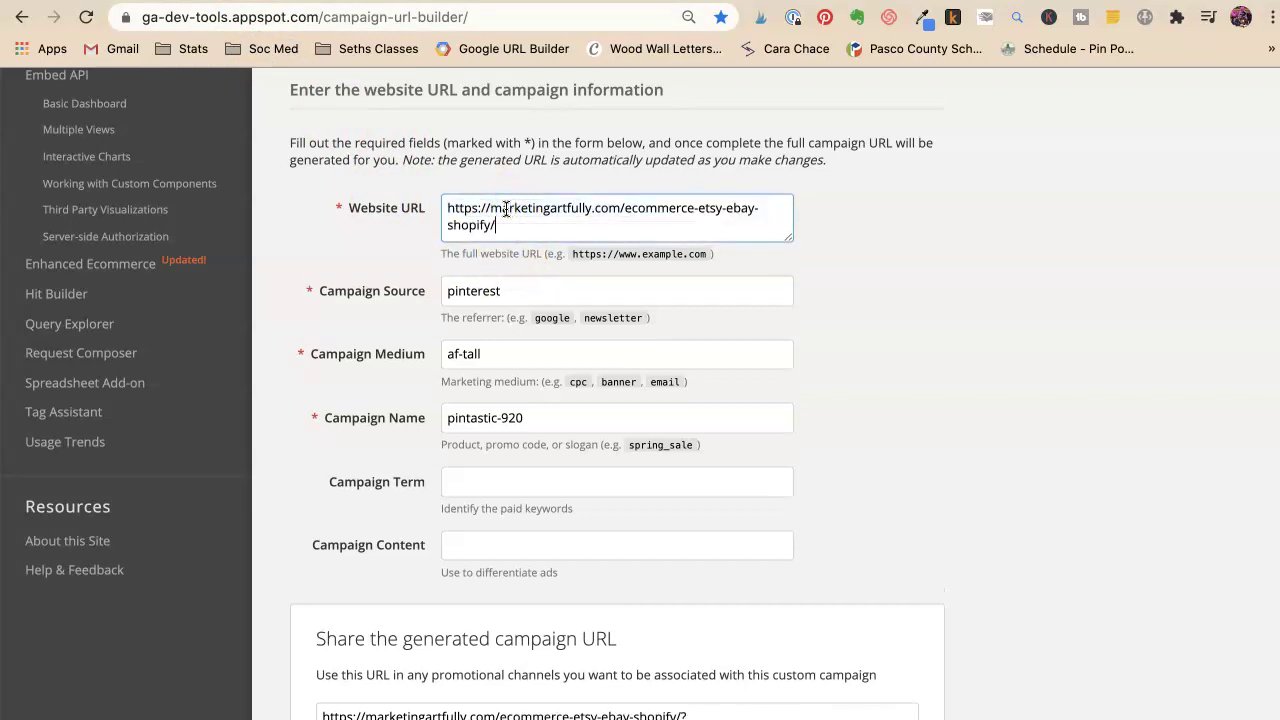
{"action": "left_click", "coordinate": [460, 290]}
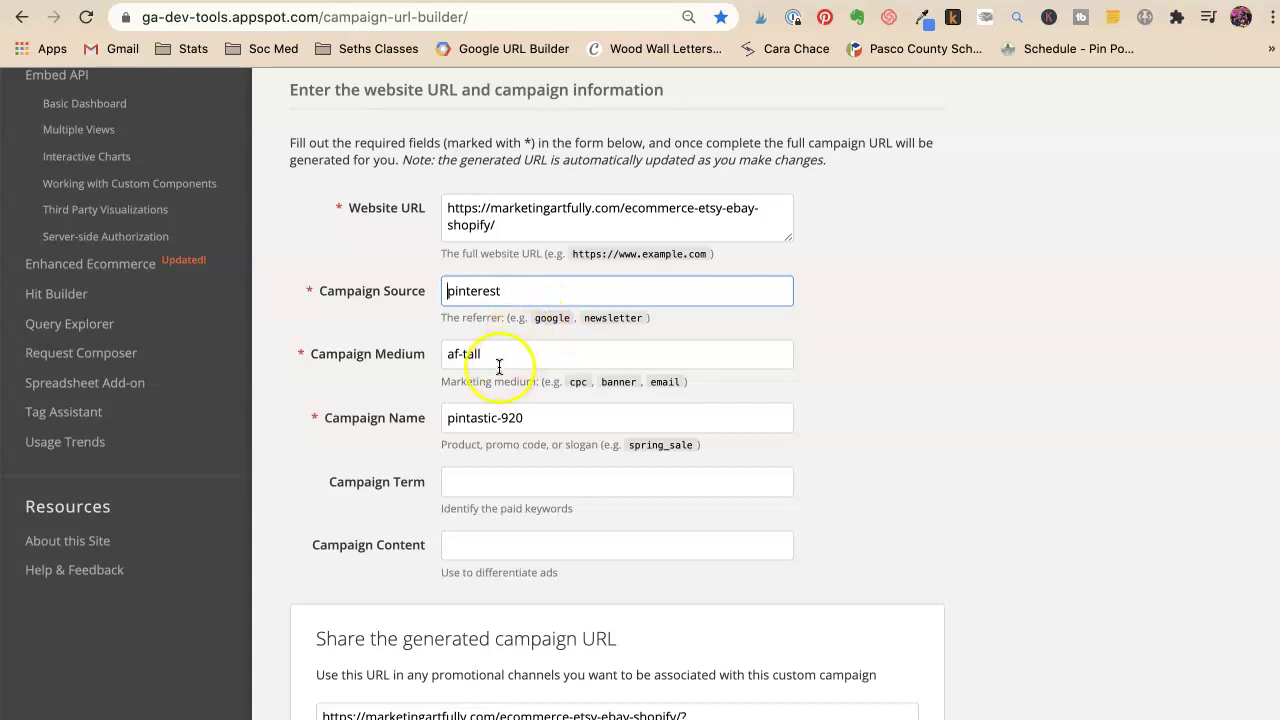
{"action": "left_click", "coordinate": [450, 353]}
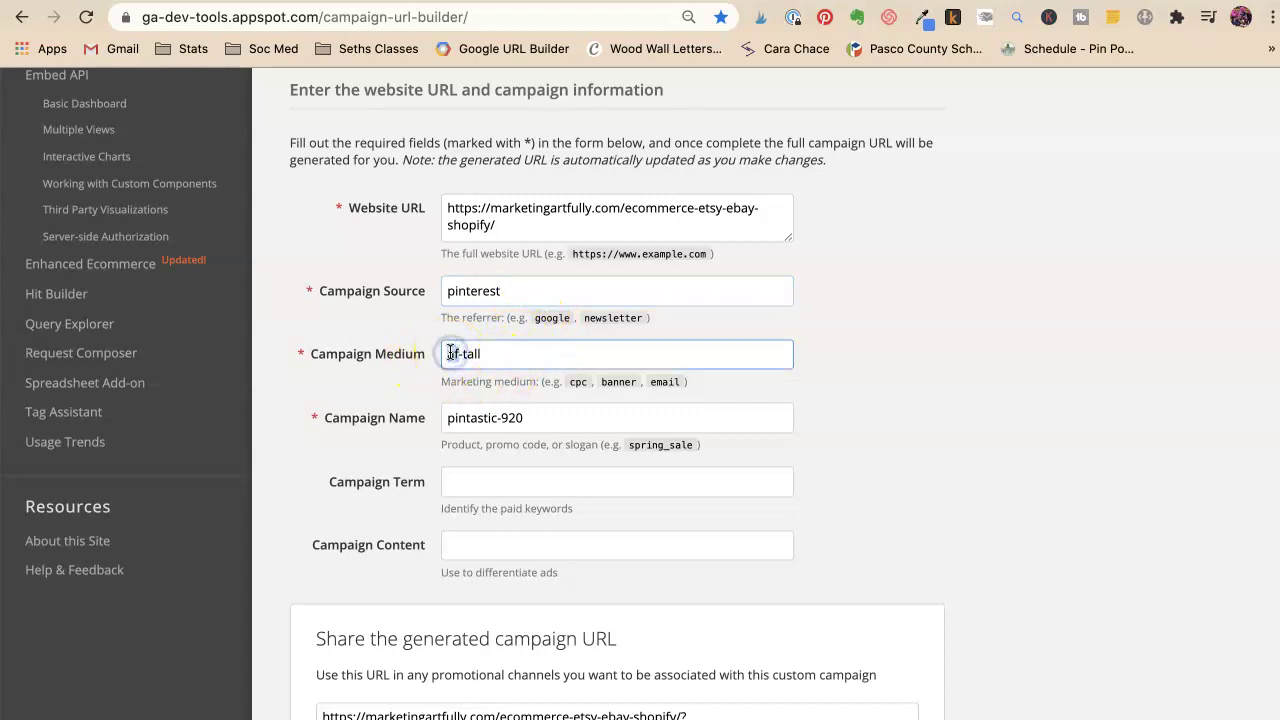
{"action": "left_click_drag", "start_coordinate": [450, 353], "coordinate": [484, 353]}
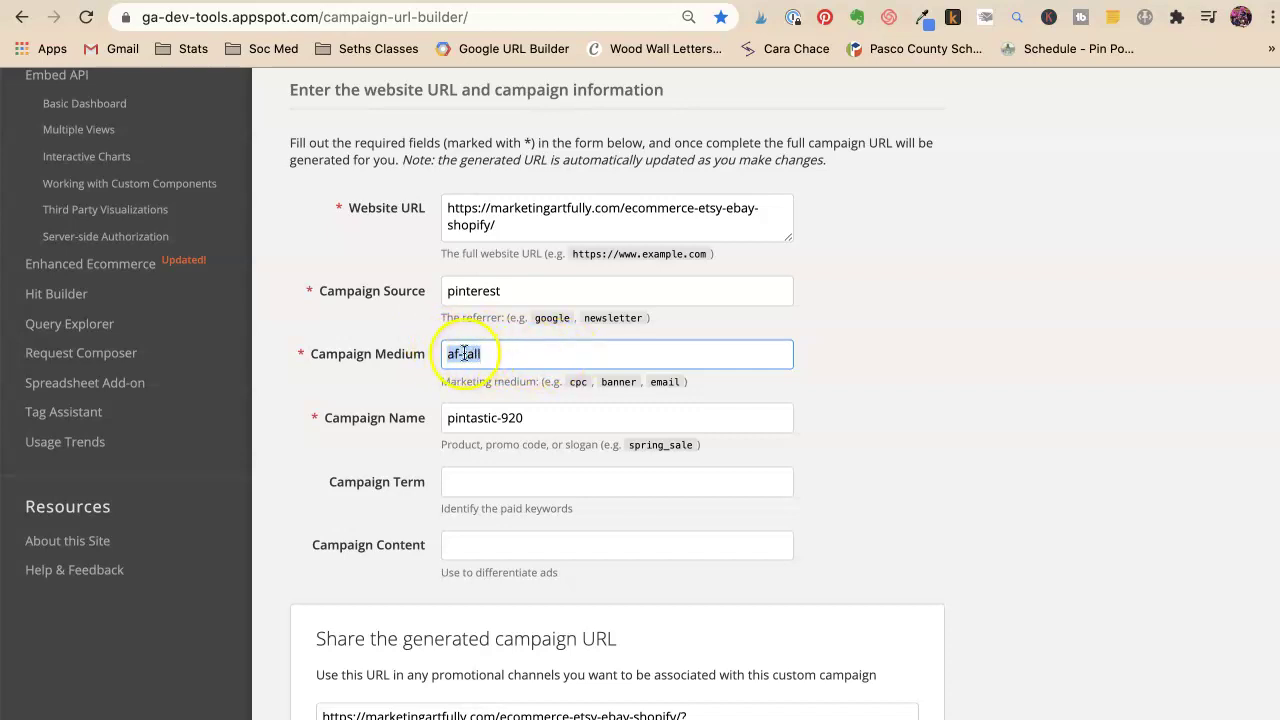
{"action": "type", "text": "ma"}
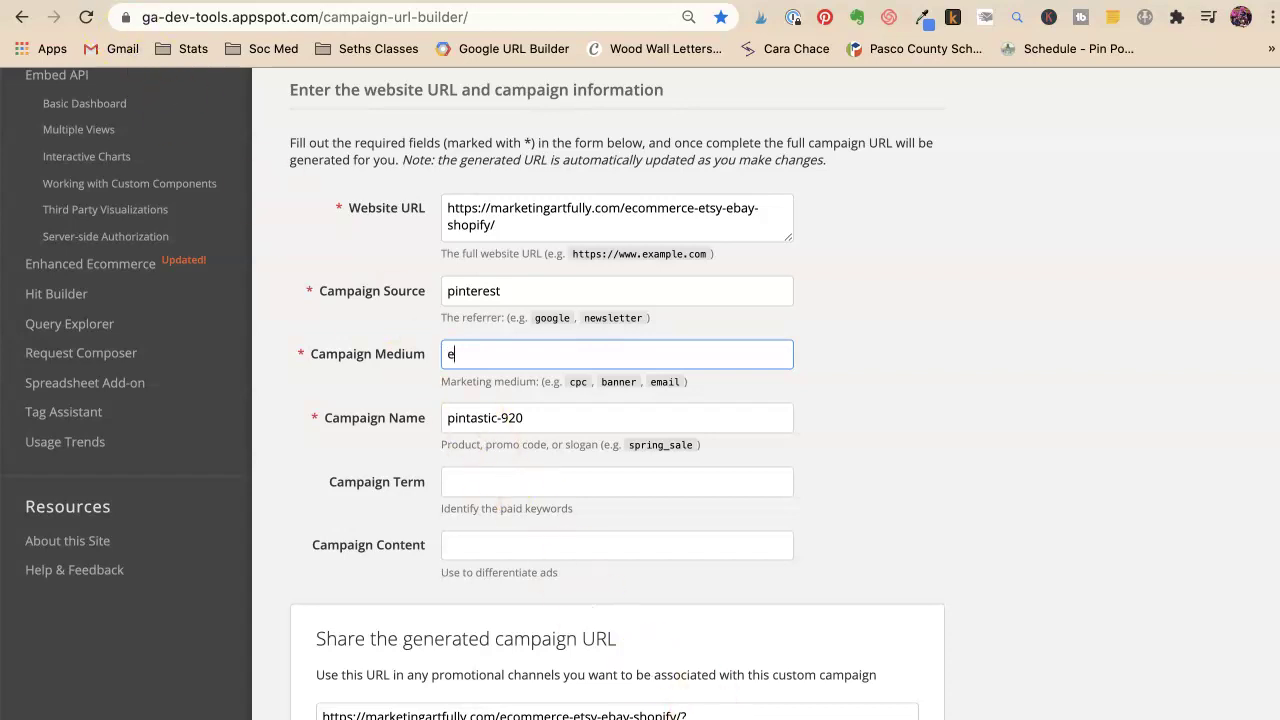
- Add monster to the campaign medium list in the sticky note and copy the em code
{"action": "key", "text": "super+Tab"}
{"action": "key", "text": "super+Down"}
{"action": "key", "text": "Return"}
{"action": "type", "text": "monster"}
{"action": "double_click", "coordinate": [1192, 393]}
{"action": "key", "text": "super+c"}
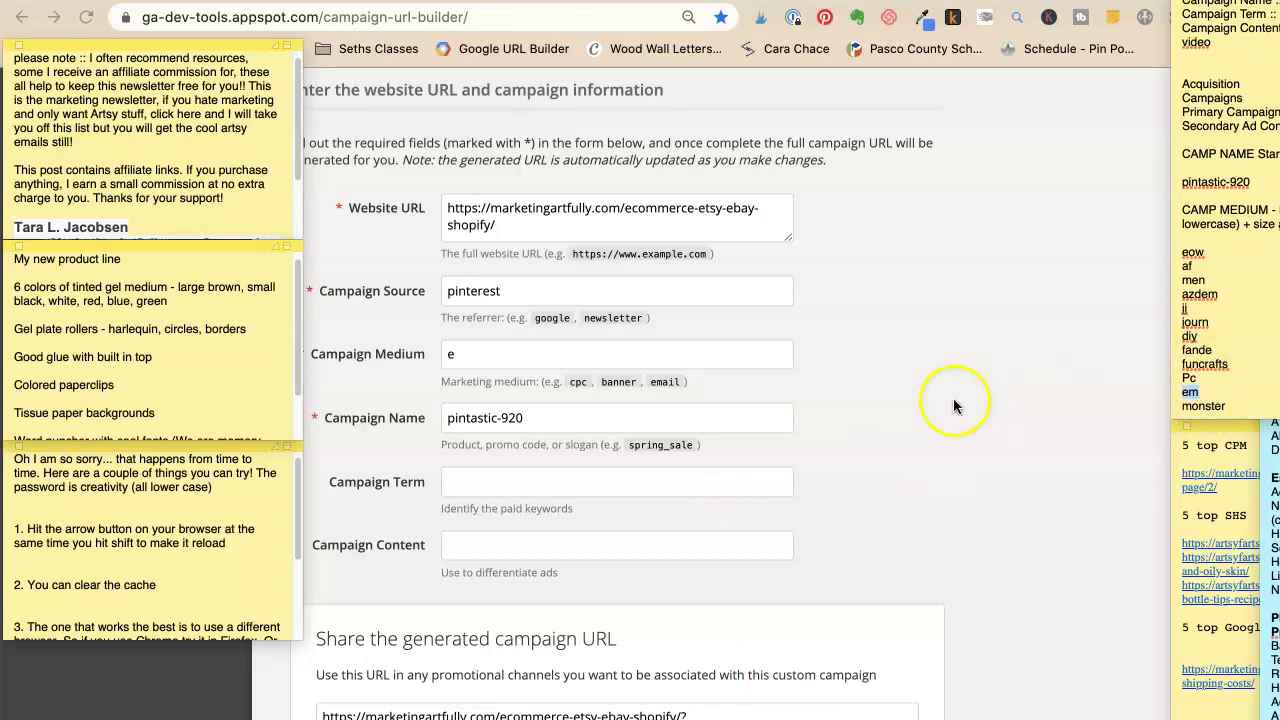
- Return to the campaign URL builder and set the Campaign Medium to em-mediaum
{"action": "key", "text": "super+Tab"}
{"action": "left_click_drag", "start_coordinate": [443, 354], "coordinate": [485, 355]}
{"action": "key", "text": "super+v"}
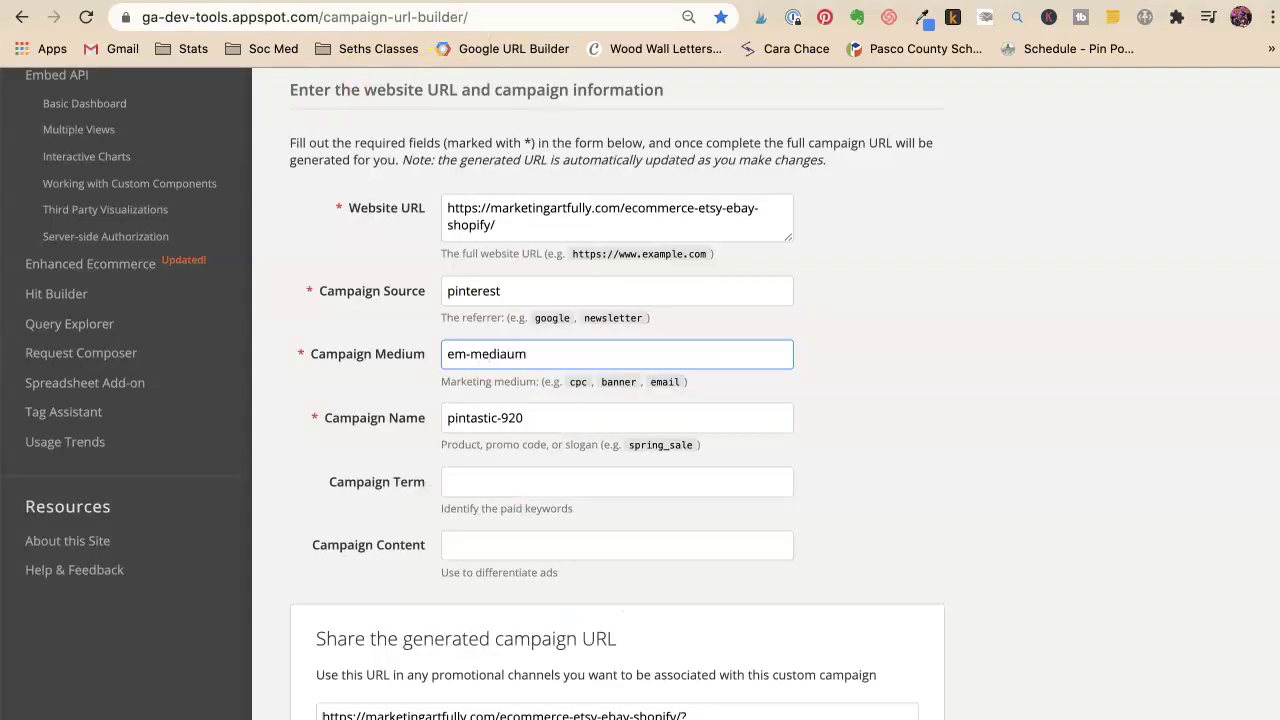
{"action": "left_click", "coordinate": [462, 418]}
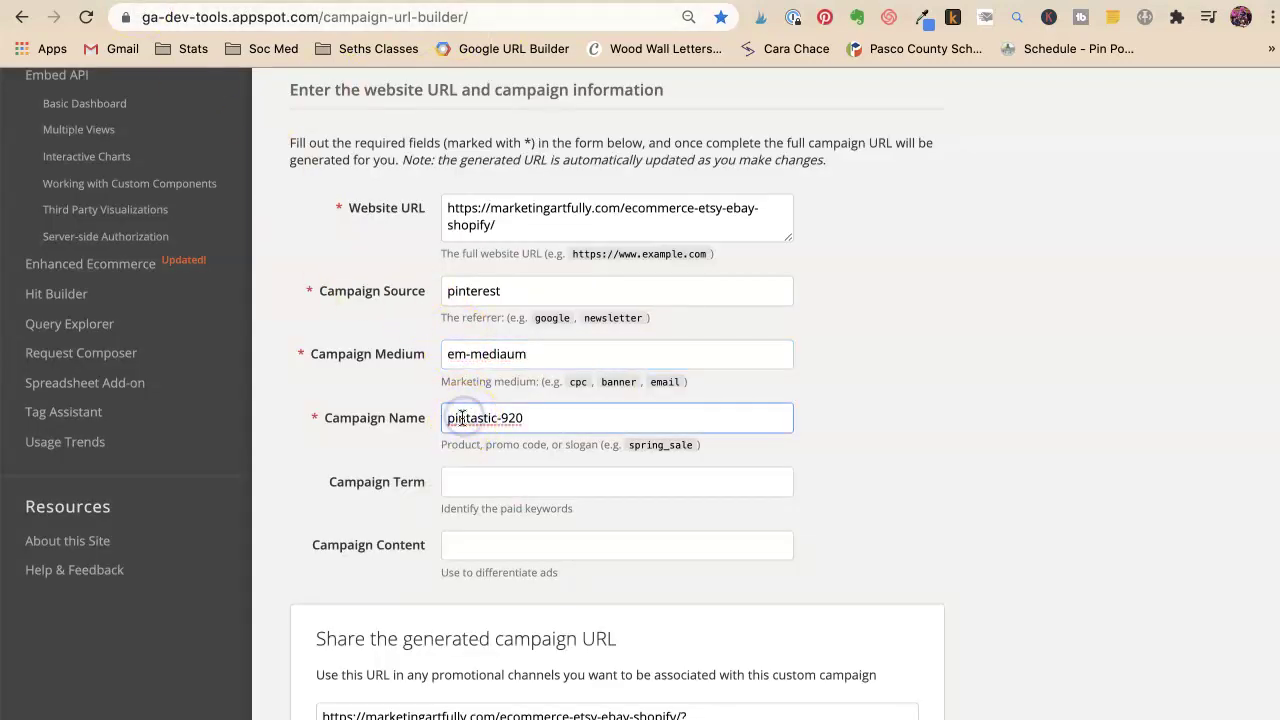
{"action": "left_click", "coordinate": [509, 417]}
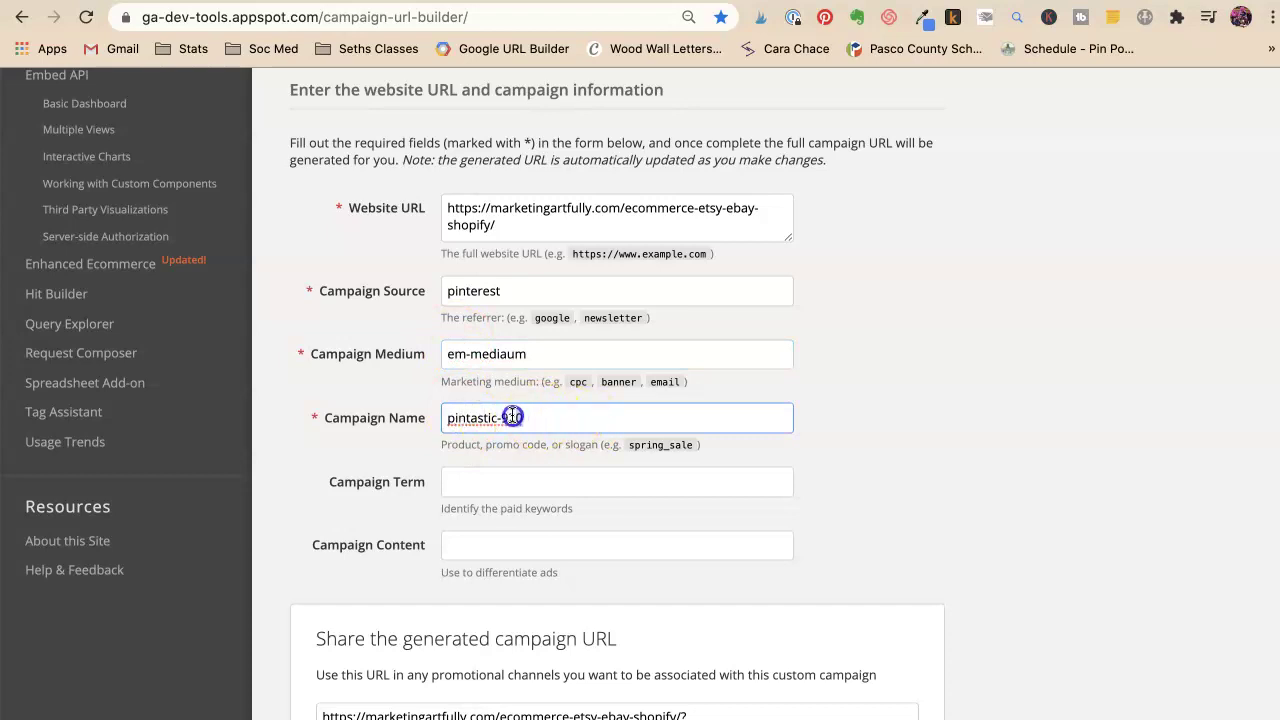
{"action": "left_click", "coordinate": [502, 418]}
{"action": "triple_click", "coordinate": [452, 420]}
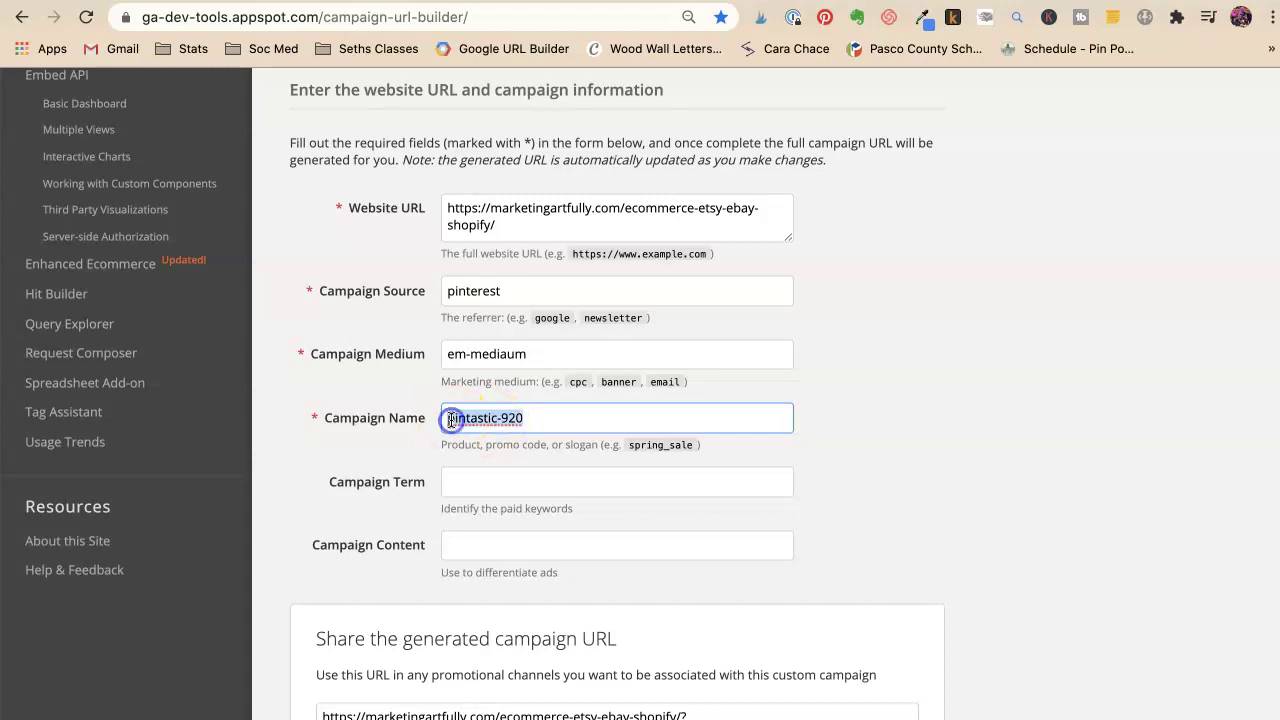
{"action": "left_click", "coordinate": [625, 442]}
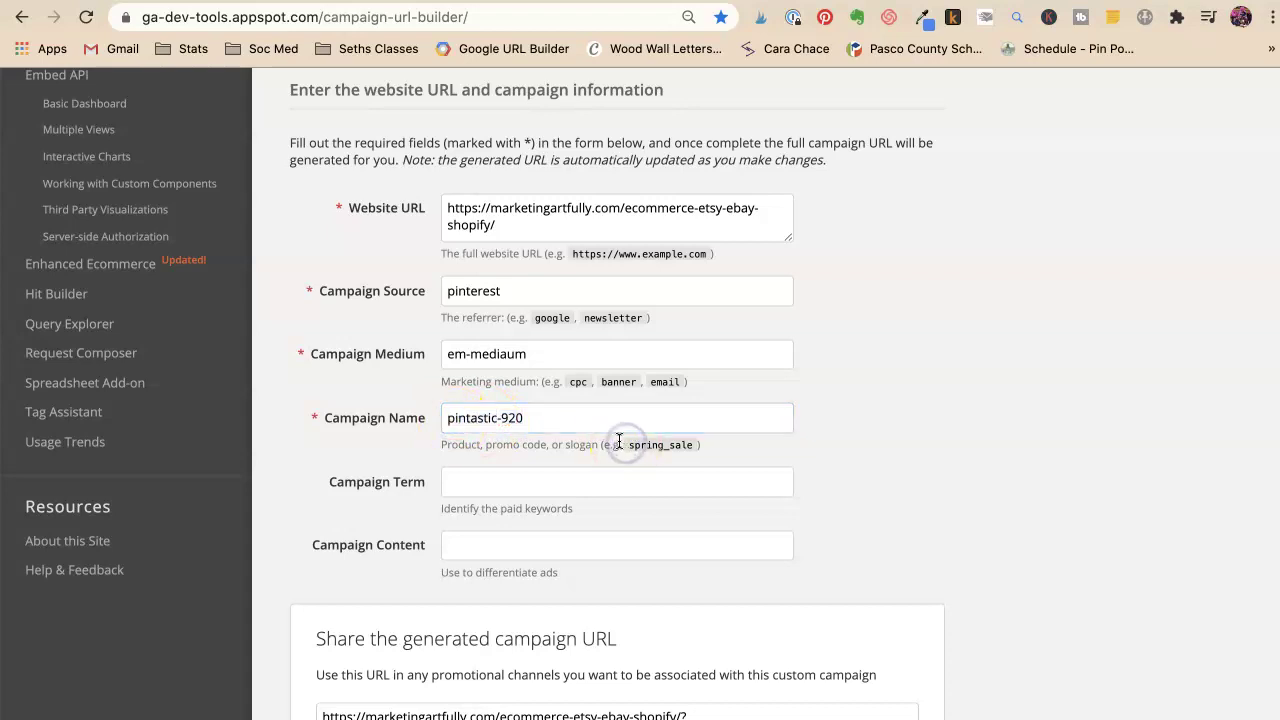
- Copy the generated campaign URL and paste it as the pin's destination link on Pinterest
{"action": "scroll", "coordinate": [425, 449], "scroll_direction": "down", "scroll_amount": 3}
{"action": "triple_click", "coordinate": [443, 428]}
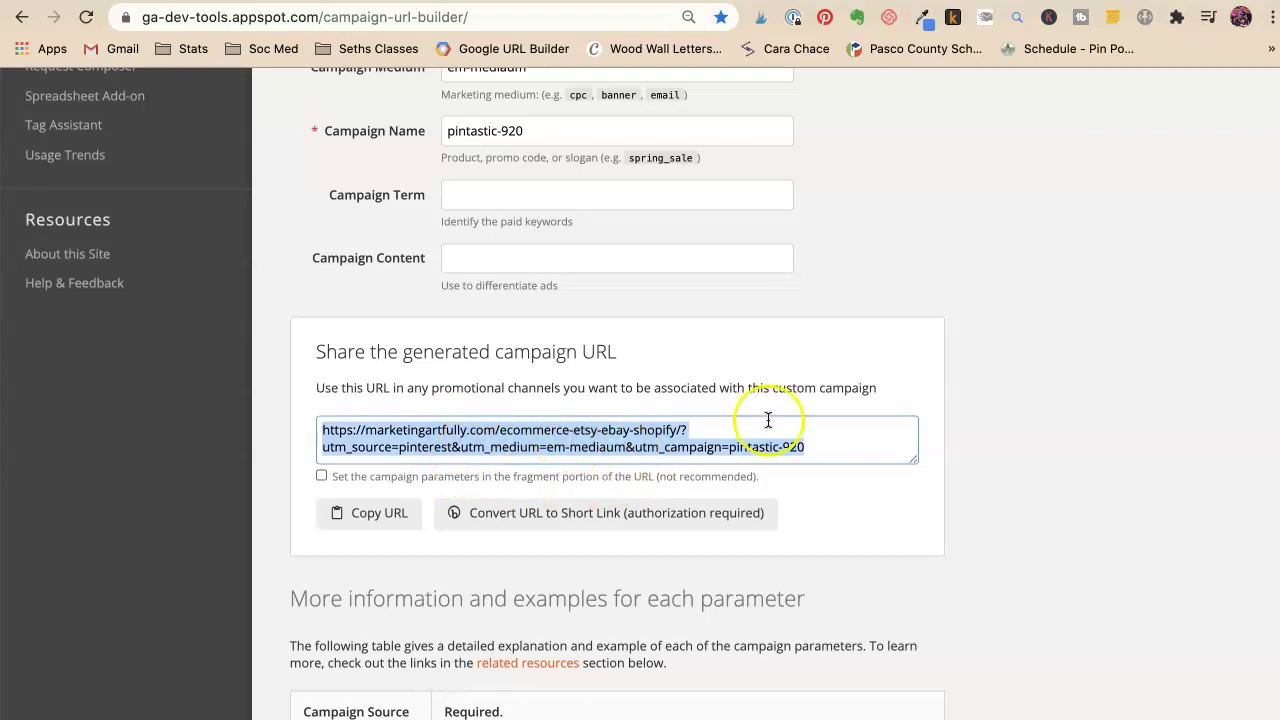
{"action": "key", "text": "ctrl+Tab"}
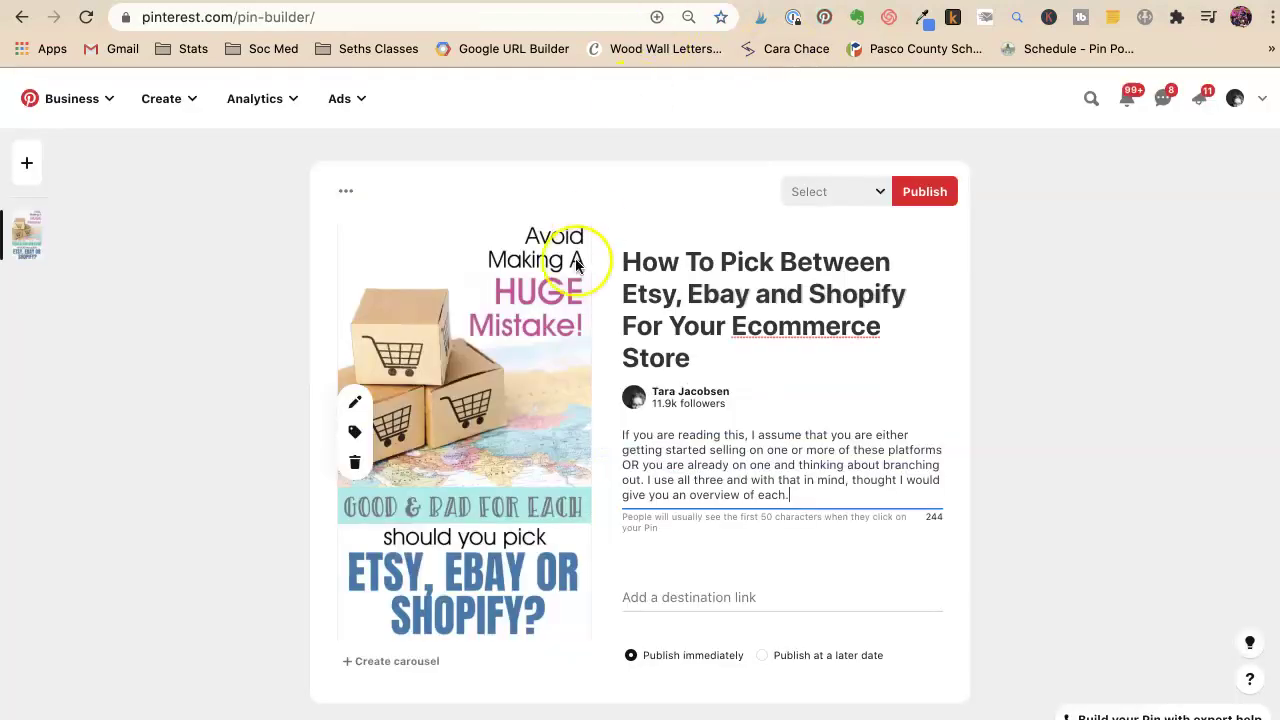
{"action": "left_click", "coordinate": [659, 597]}
{"action": "key", "text": "super+v"}
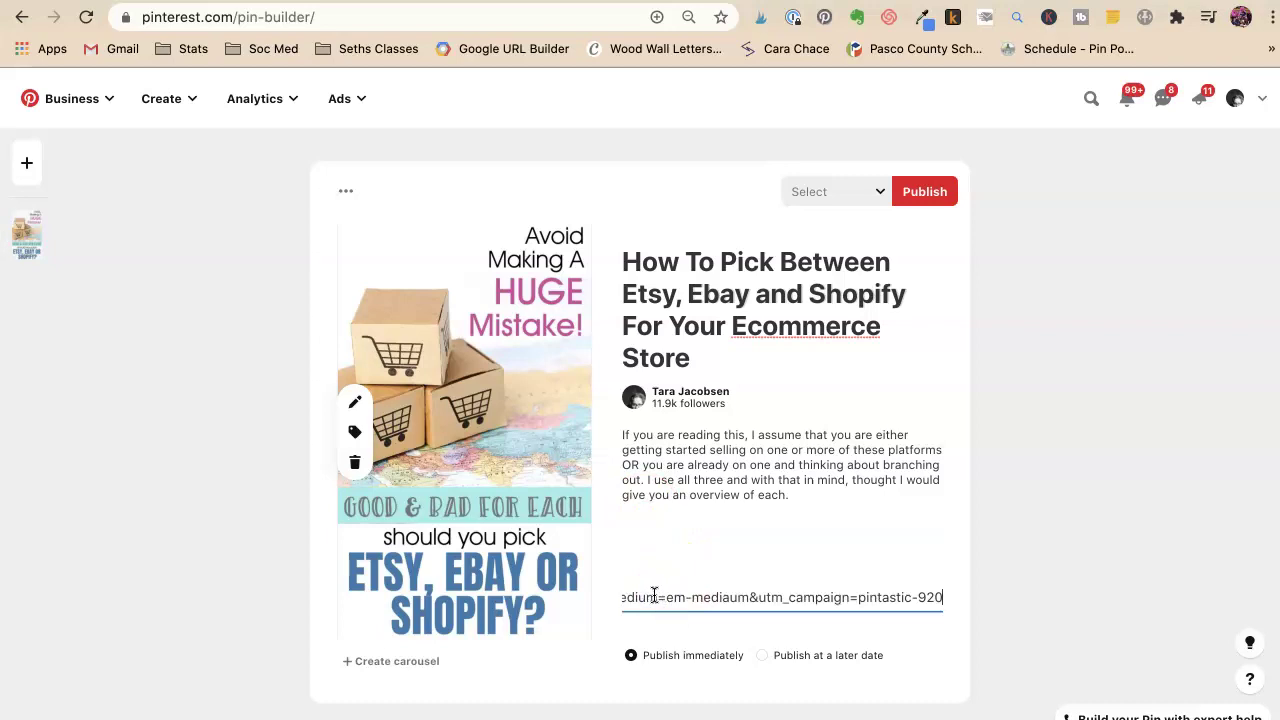
- Select the Etsy Marketing - Etsy Business board, publish the pin immediately and open the published pin
{"action": "left_click", "coordinate": [826, 190]}
{"action": "type", "text": "ets"}
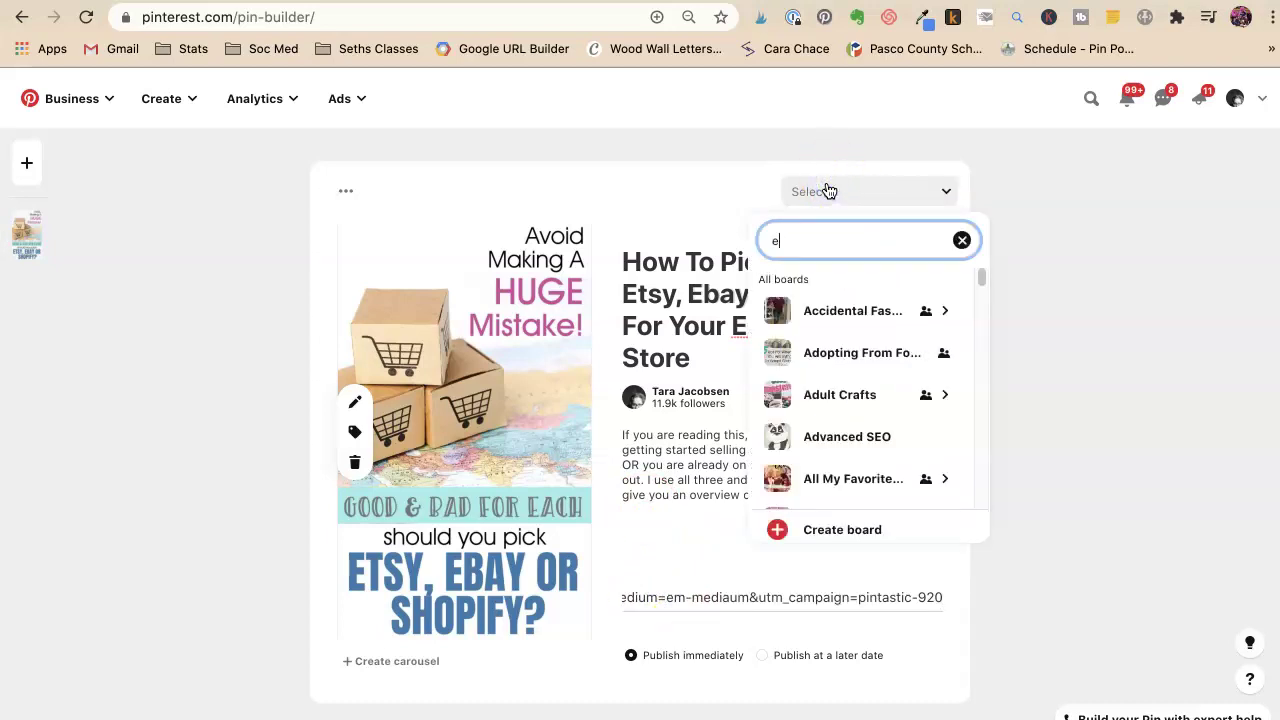
{"action": "left_click", "coordinate": [828, 290]}
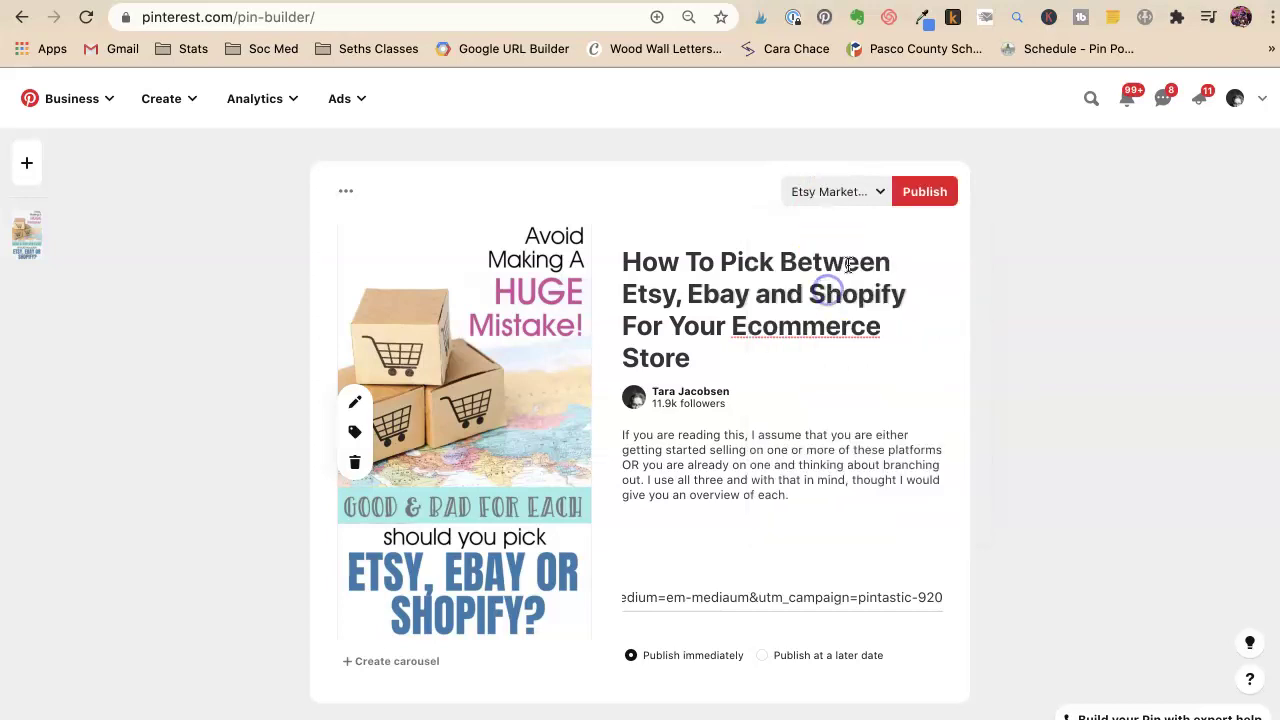
{"action": "left_click", "coordinate": [922, 191]}
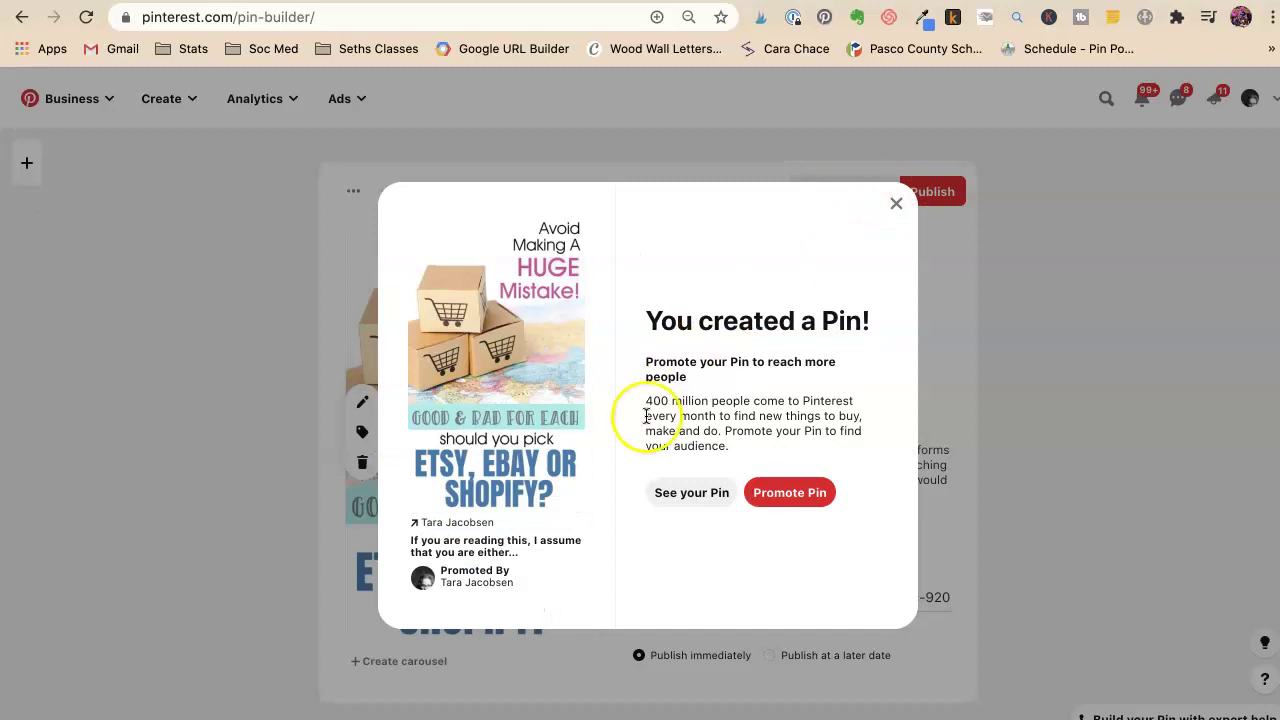
{"action": "left_click", "coordinate": [688, 492]}
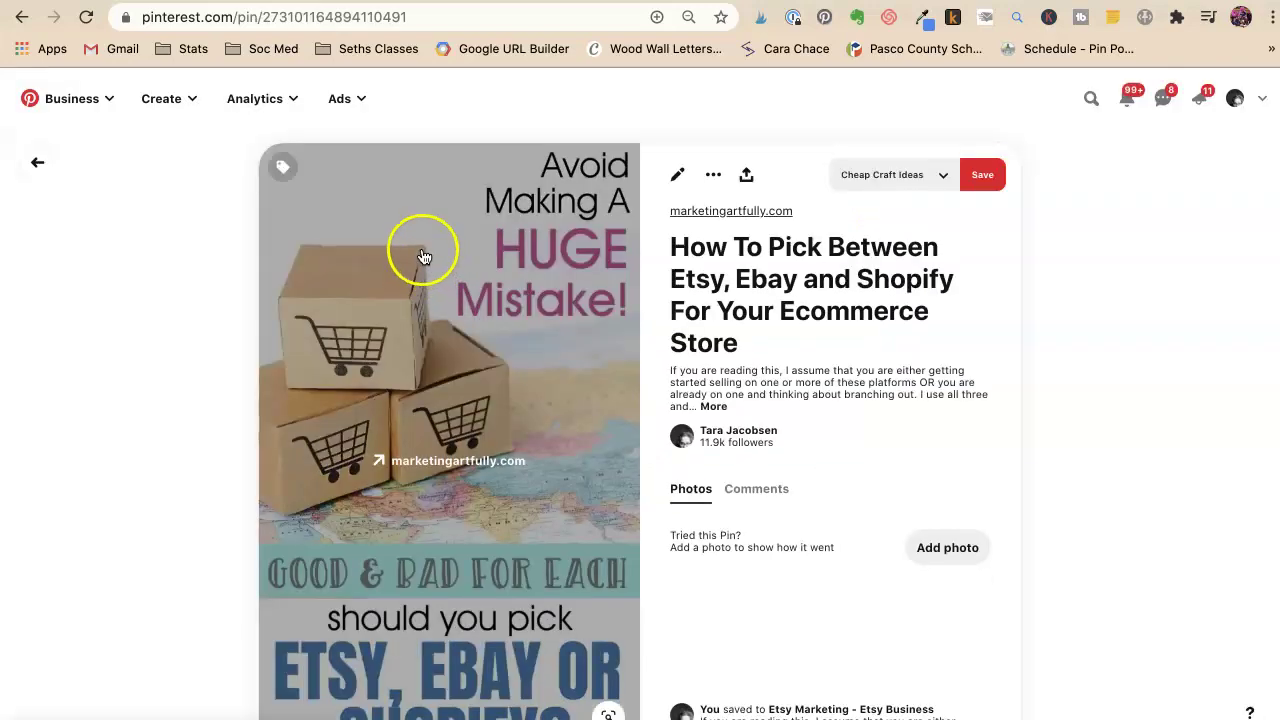
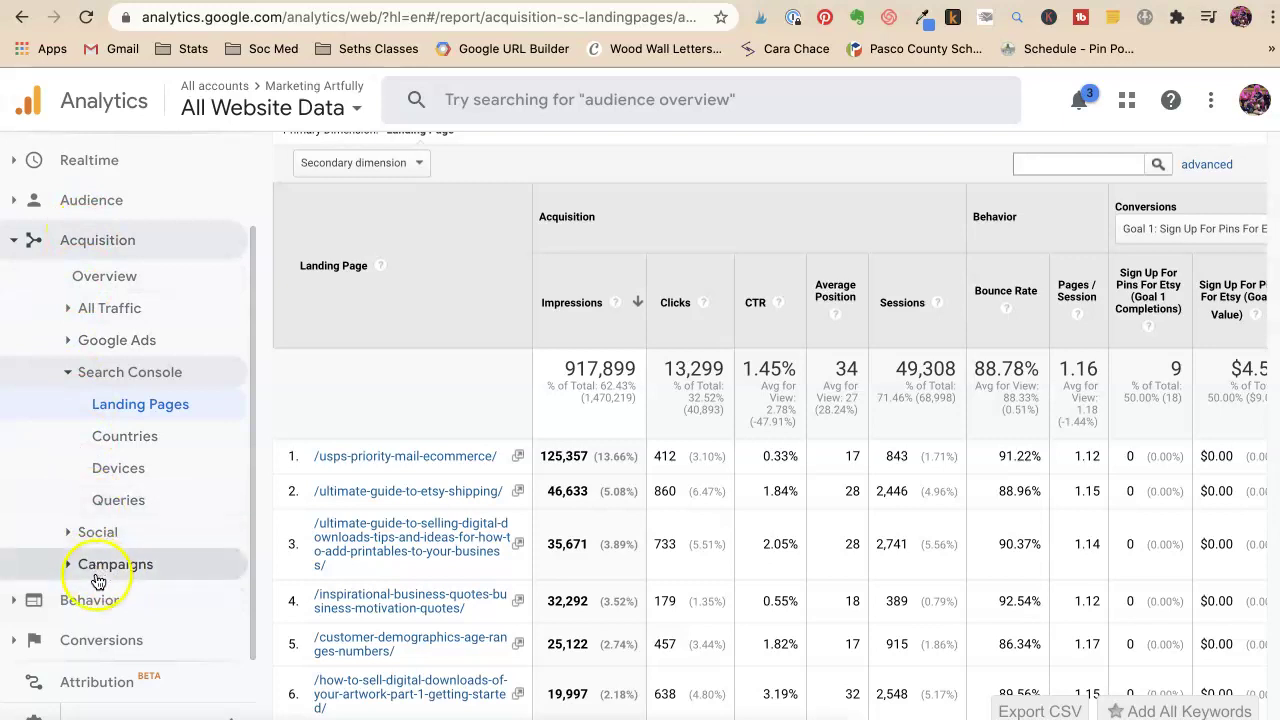
- Open the All Campaigns acquisition report, review the campaign list and drill into the pintastic-920 campaign
{"action": "left_click", "coordinate": [124, 598]}
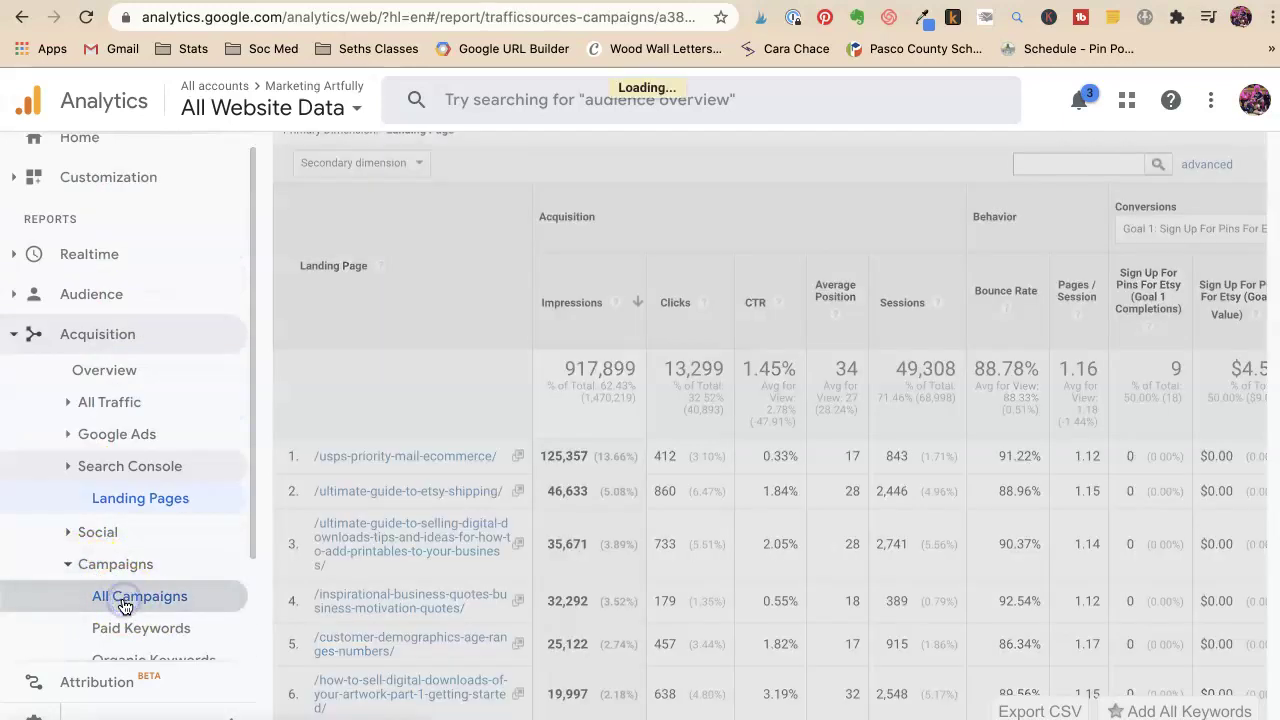
{"action": "scroll", "coordinate": [378, 377], "scroll_direction": "down", "scroll_amount": 3}
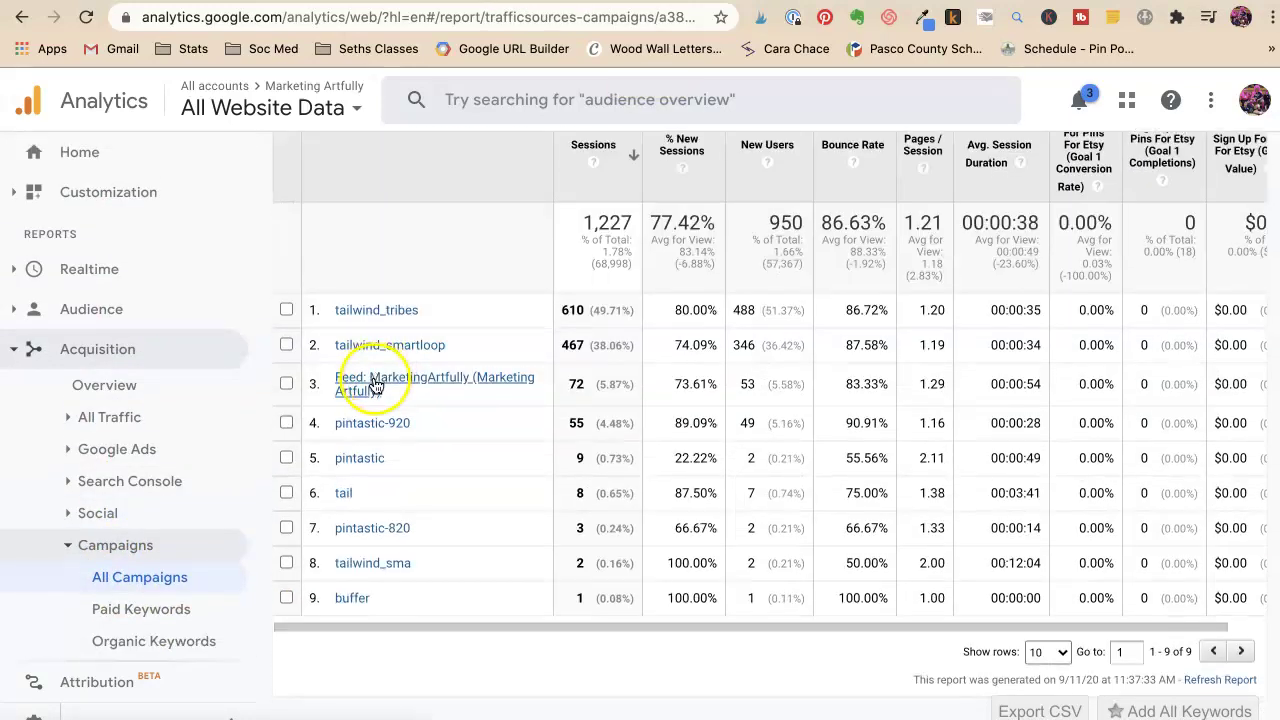
{"action": "left_click", "coordinate": [363, 452]}
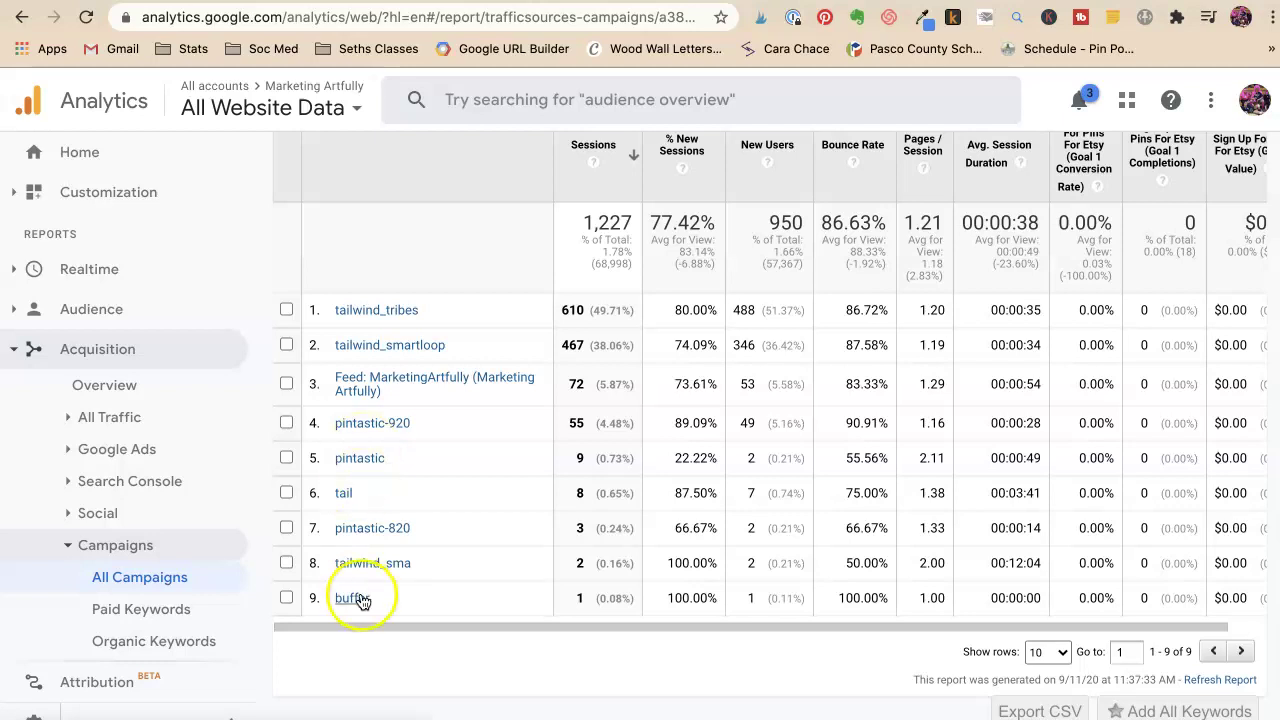
{"action": "left_click", "coordinate": [364, 536]}
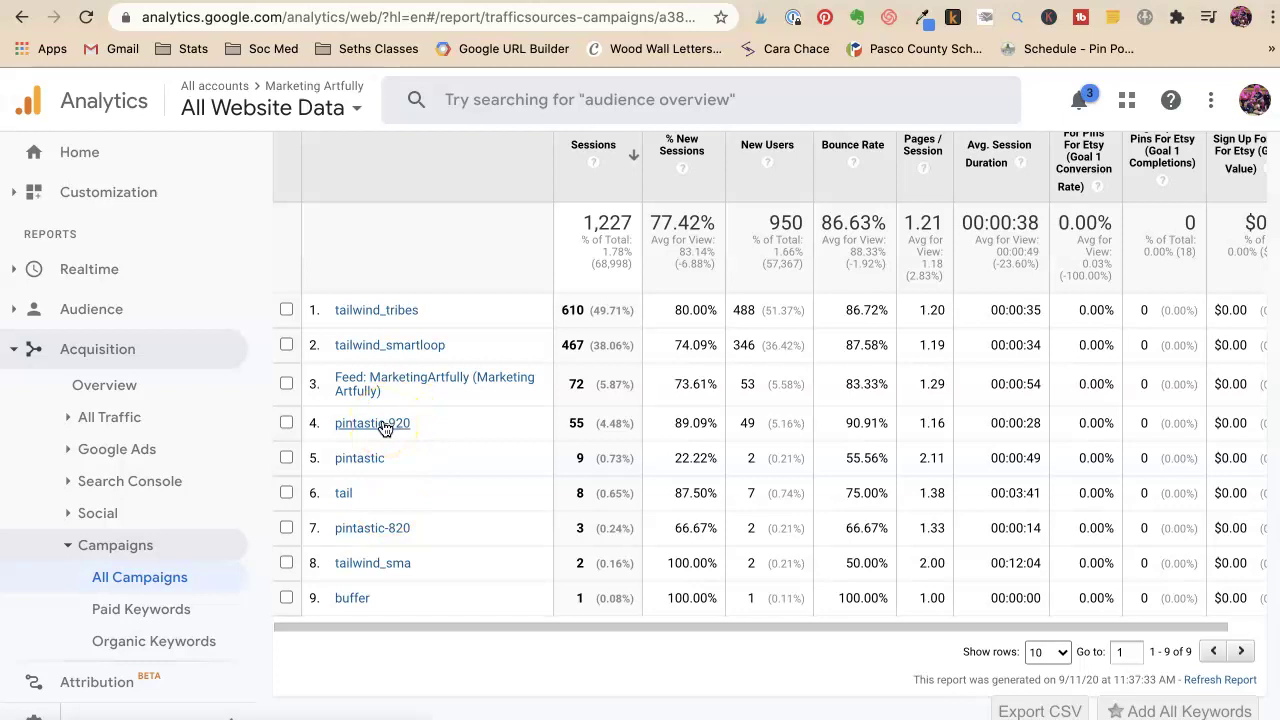
{"action": "left_click", "coordinate": [385, 426]}
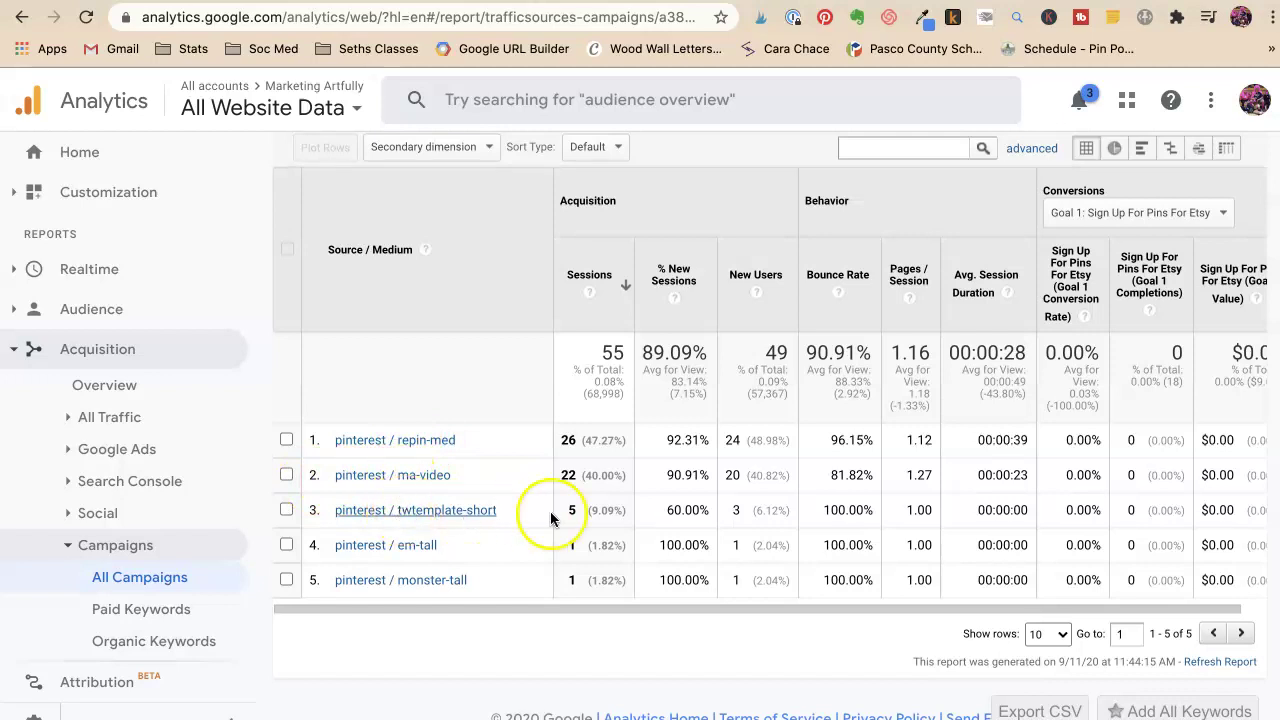
- Examine the pinterest / twtemplate-short row, then open the pinterest / em-tall source/medium entry
{"action": "left_click_drag", "start_coordinate": [523, 517], "coordinate": [325, 512]}
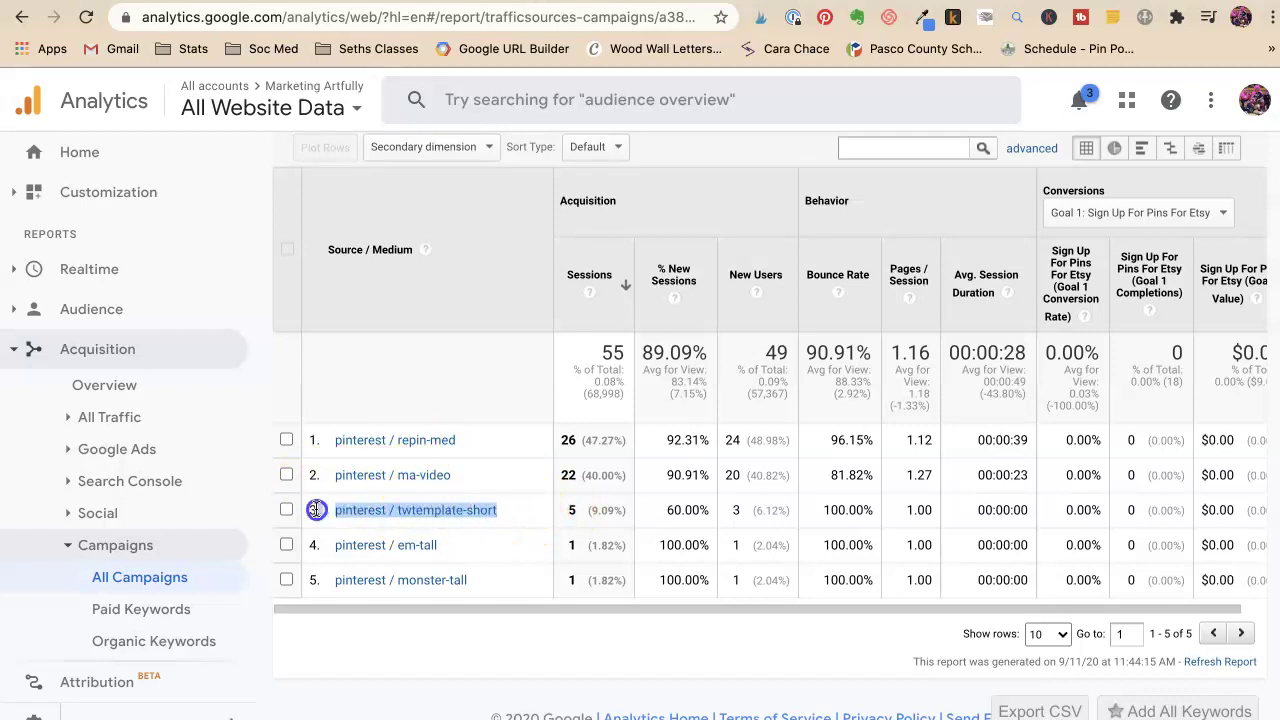
{"action": "left_click", "coordinate": [524, 512]}
{"action": "left_click", "coordinate": [459, 512]}
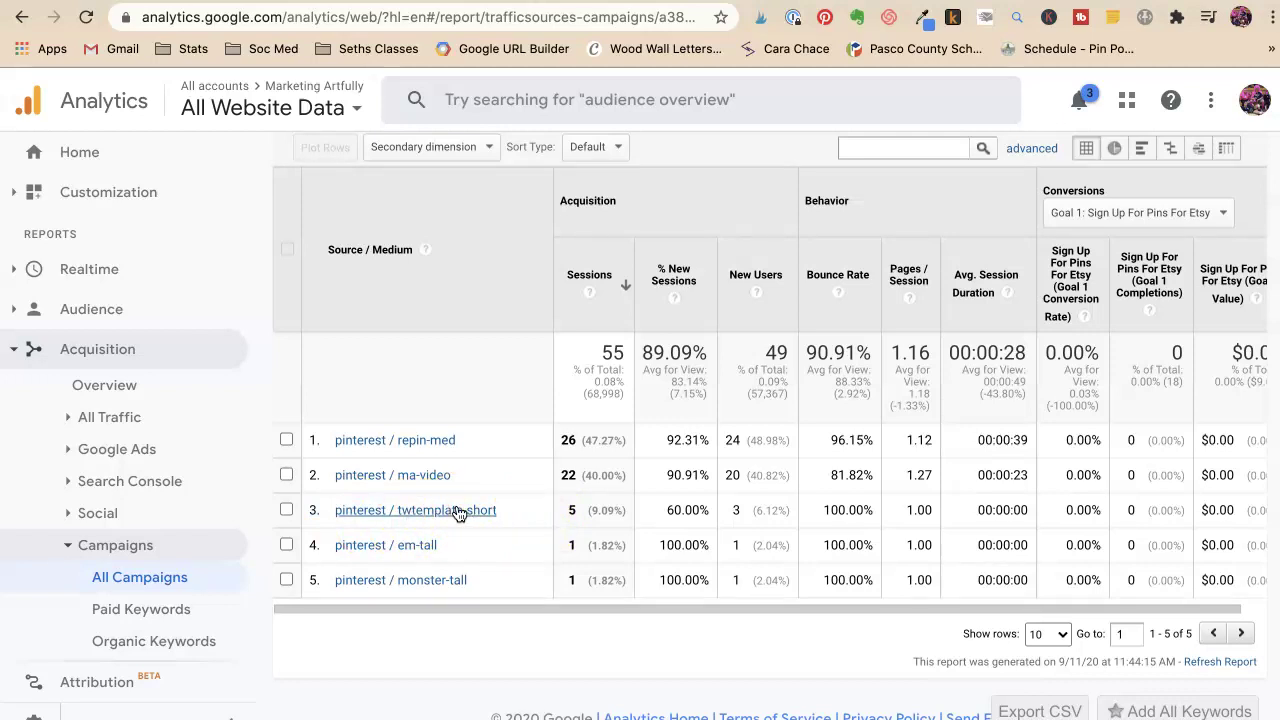
{"action": "left_click", "coordinate": [475, 519]}
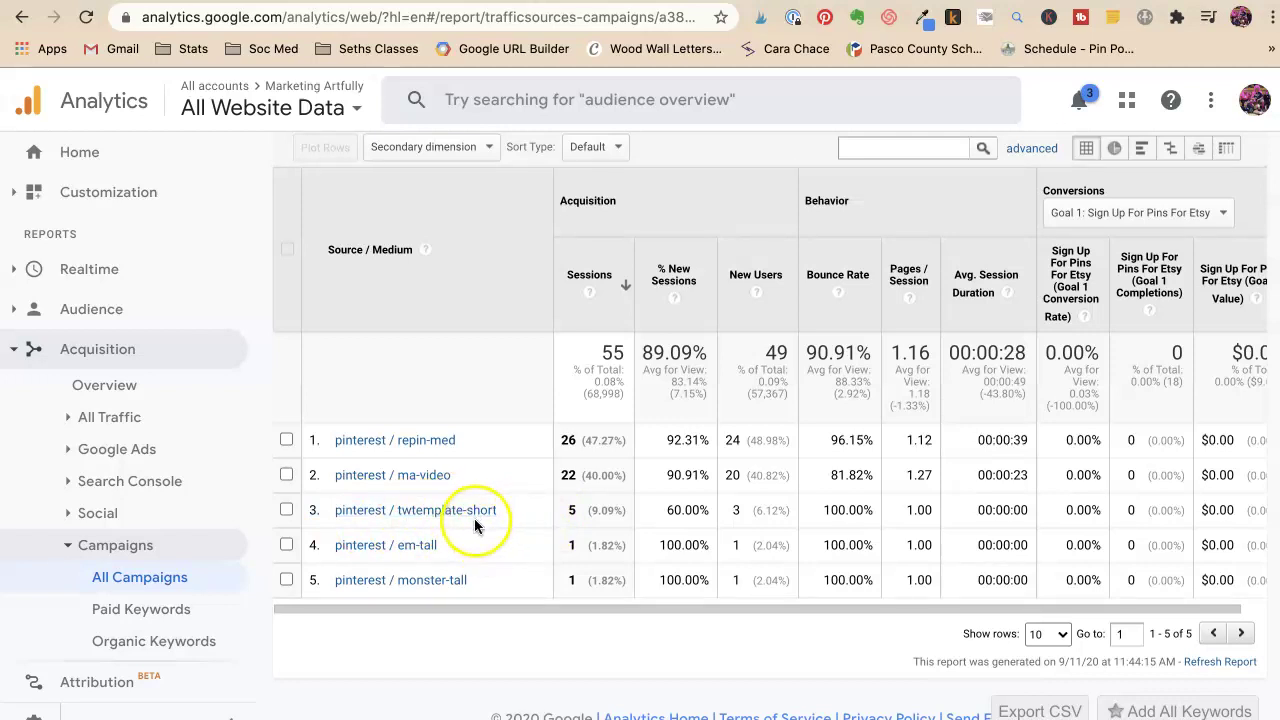
{"action": "left_click", "coordinate": [440, 511]}
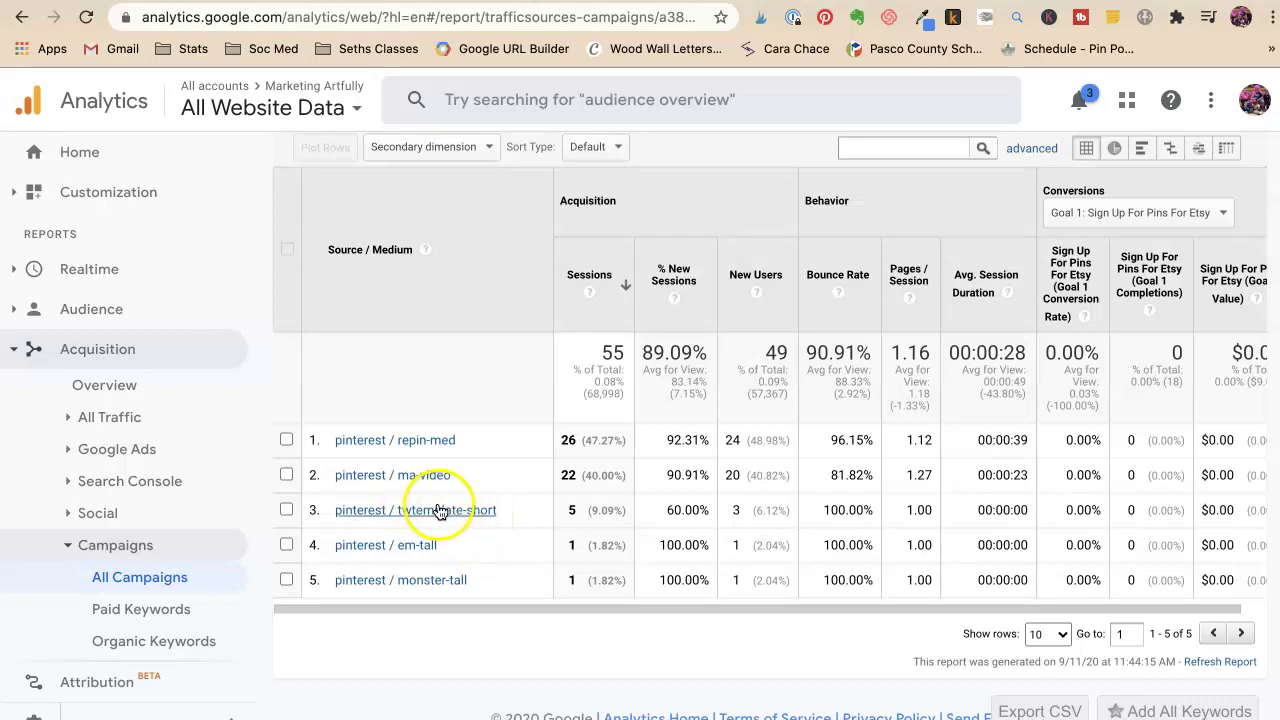
{"action": "left_click", "coordinate": [408, 556]}
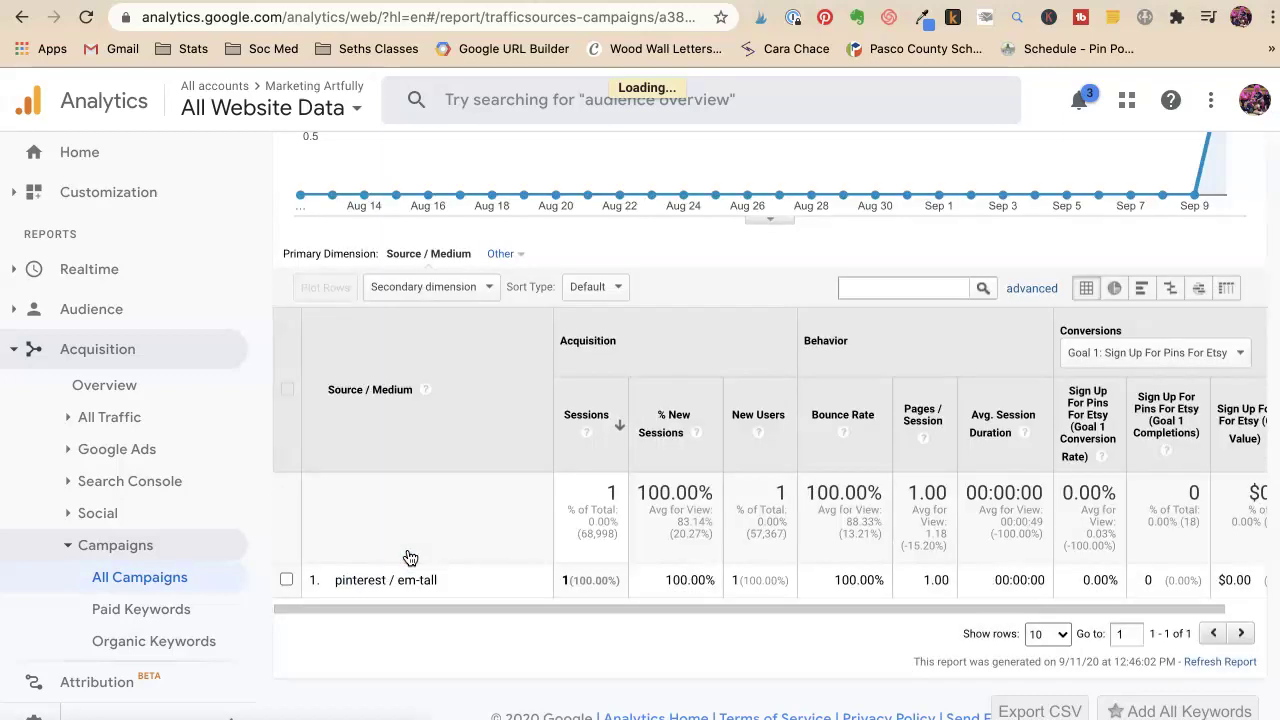
{"action": "left_click", "coordinate": [521, 585]}
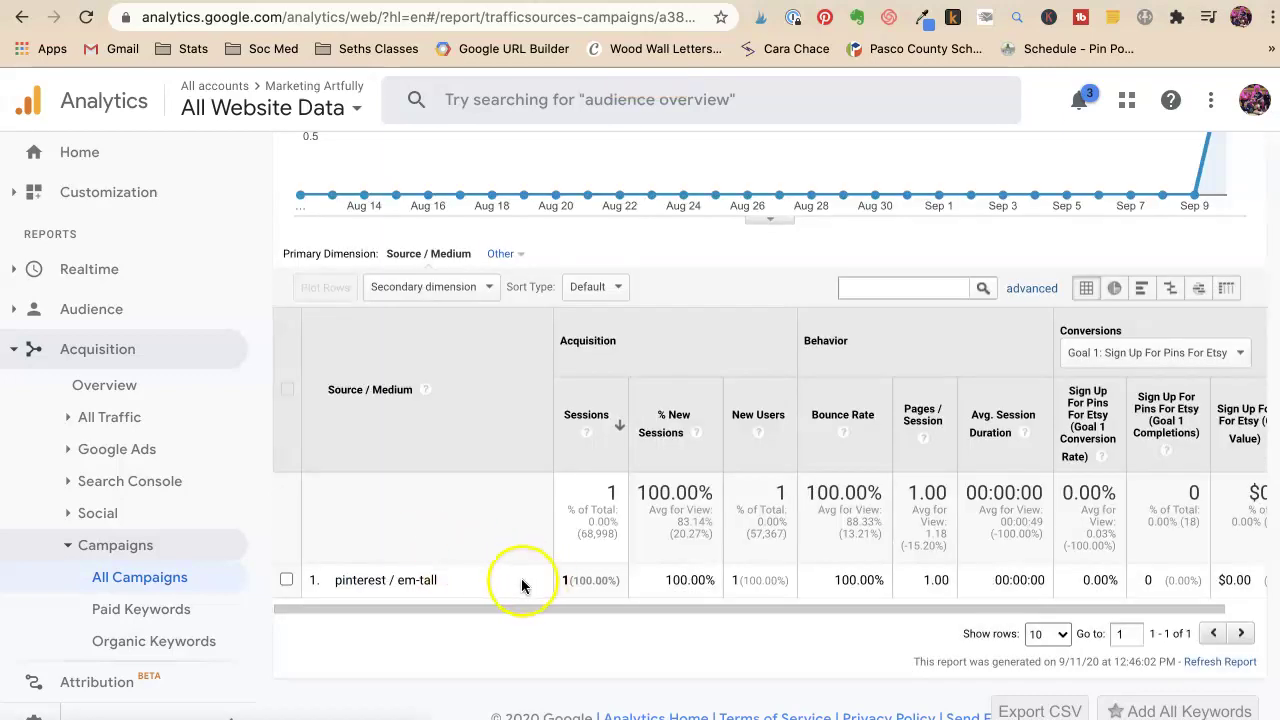
- Add Landing Page as the secondary dimension for pinterest / em-tall and highlight its landing page path
{"action": "left_click", "coordinate": [418, 290]}
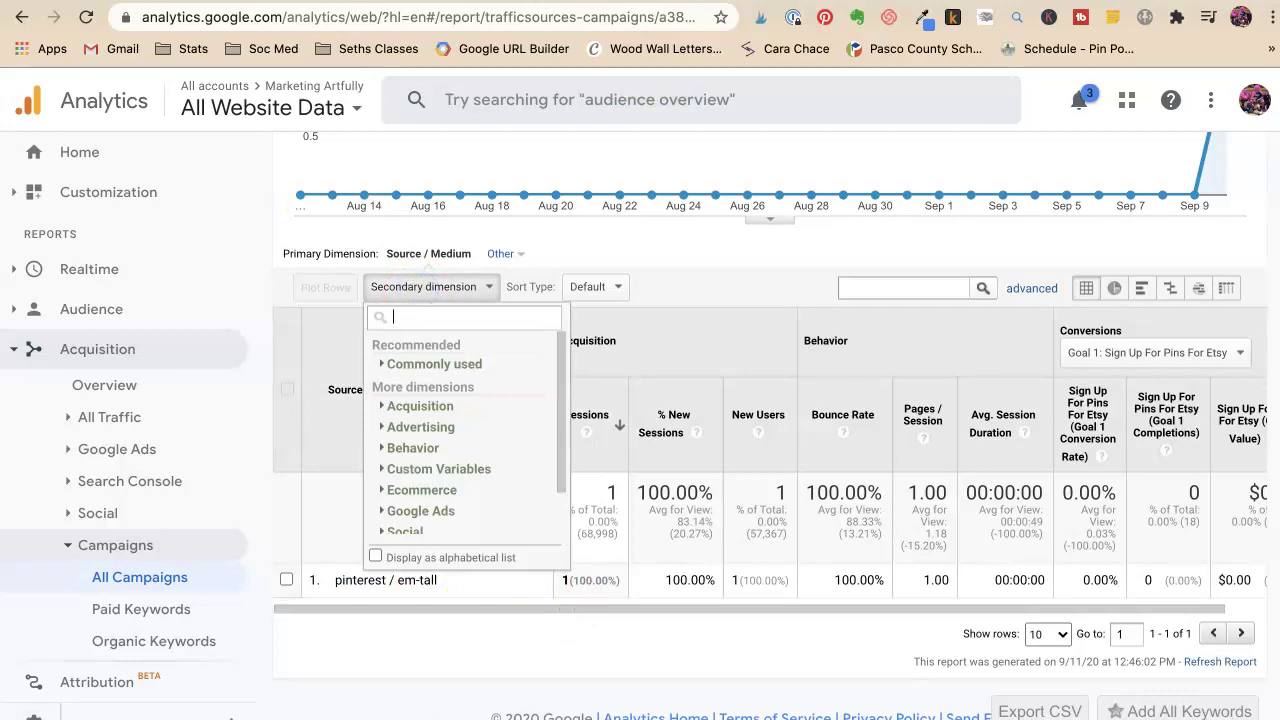
{"action": "type", "text": "landing"}
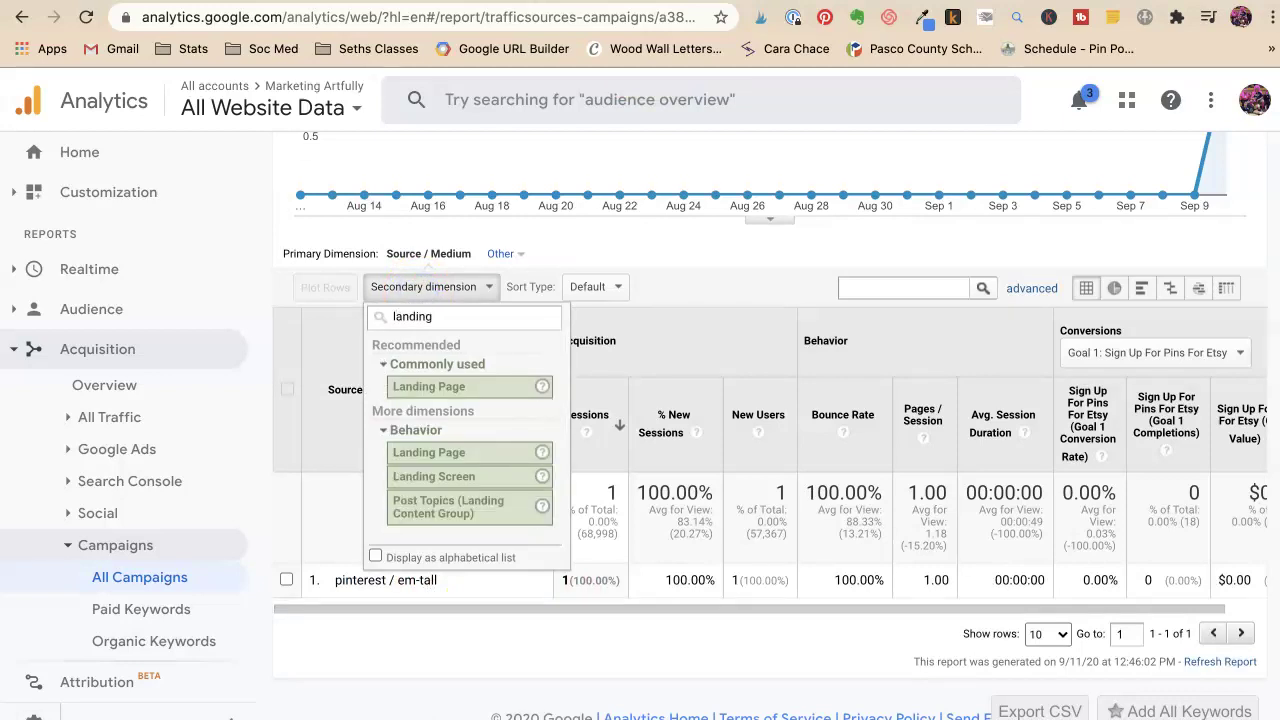
{"action": "left_click", "coordinate": [430, 386]}
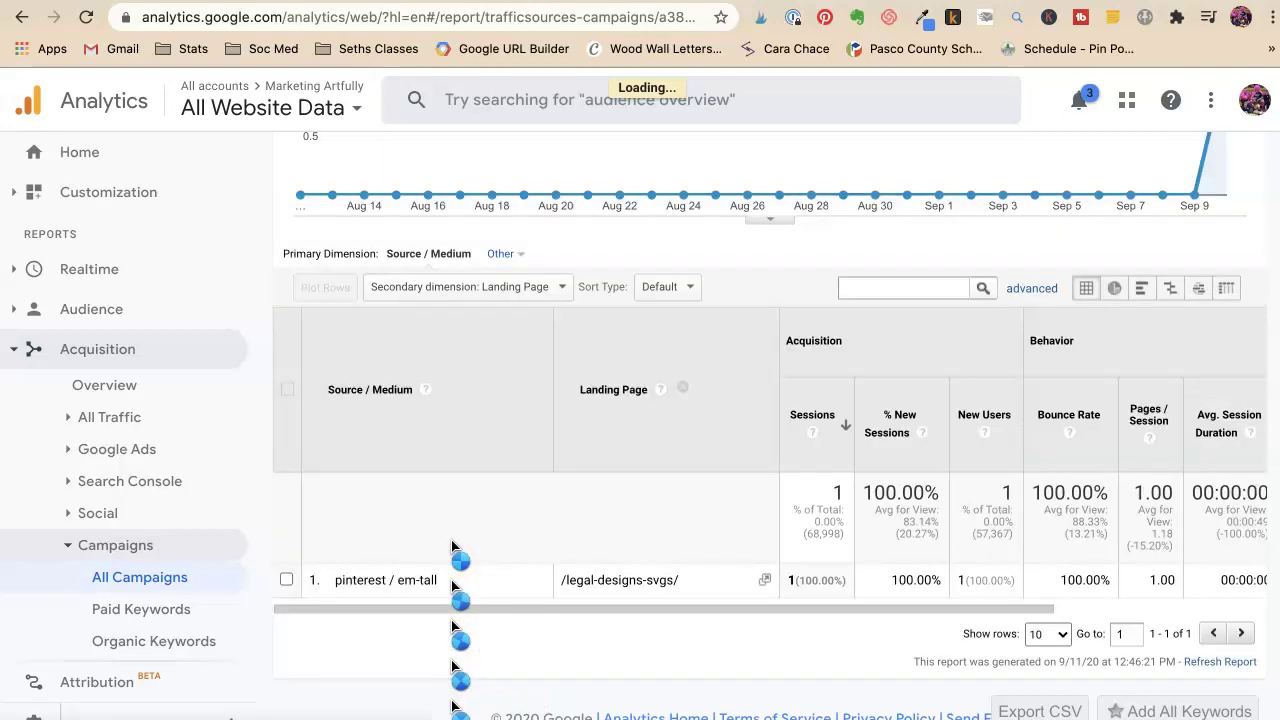
{"action": "triple_click", "coordinate": [606, 583]}
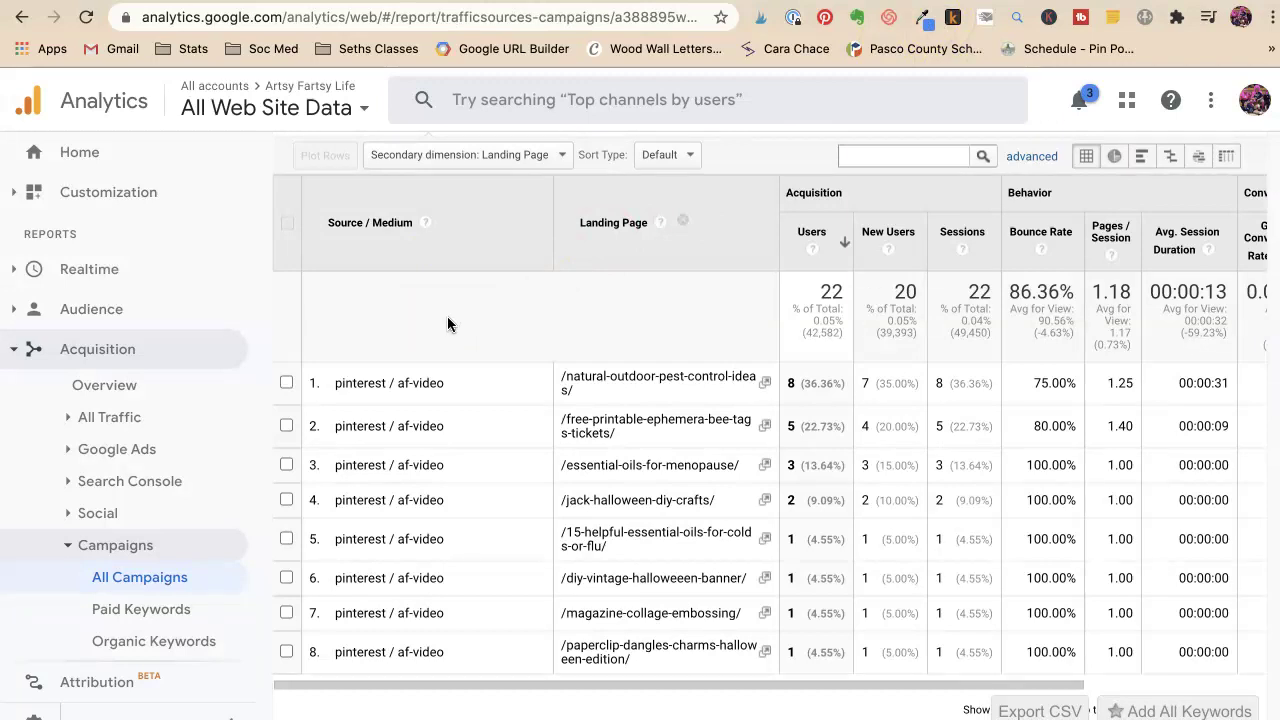
- Open the All Campaigns acquisition report for the Artsy Fartsy Life website
{"action": "left_click", "coordinate": [133, 578]}
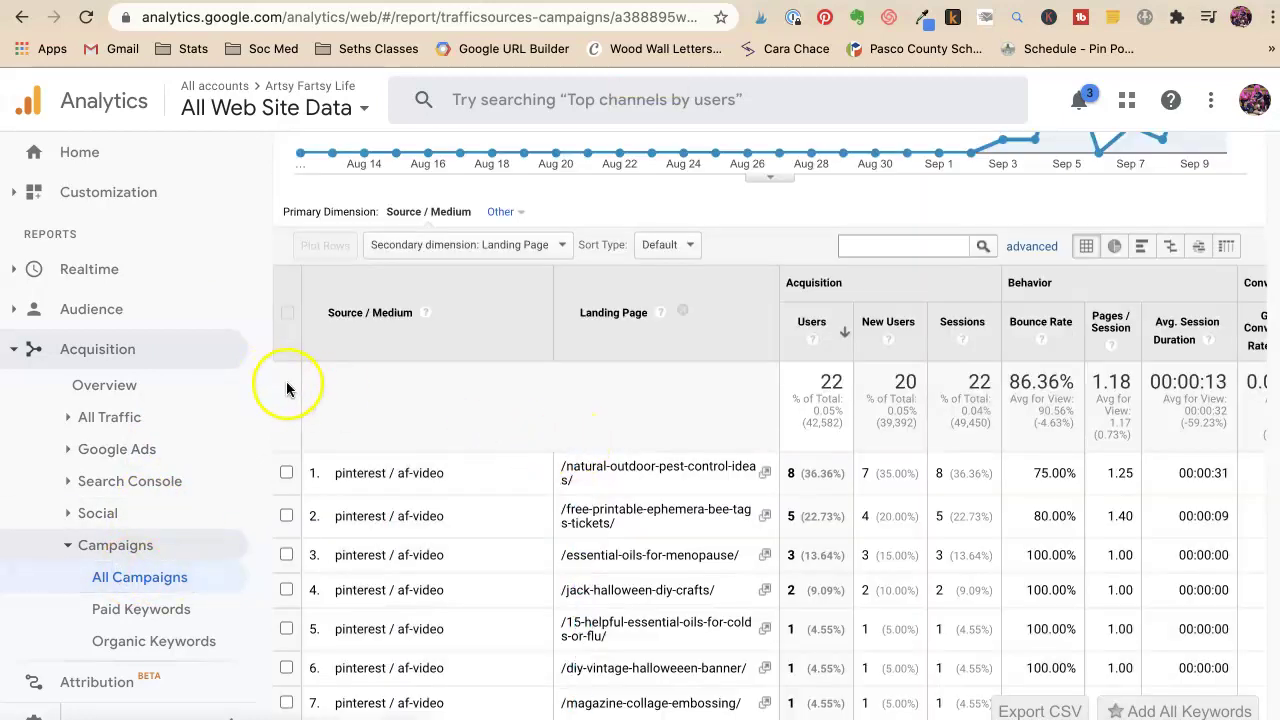
{"action": "scroll", "coordinate": [289, 390], "scroll_direction": "down", "scroll_amount": 3}
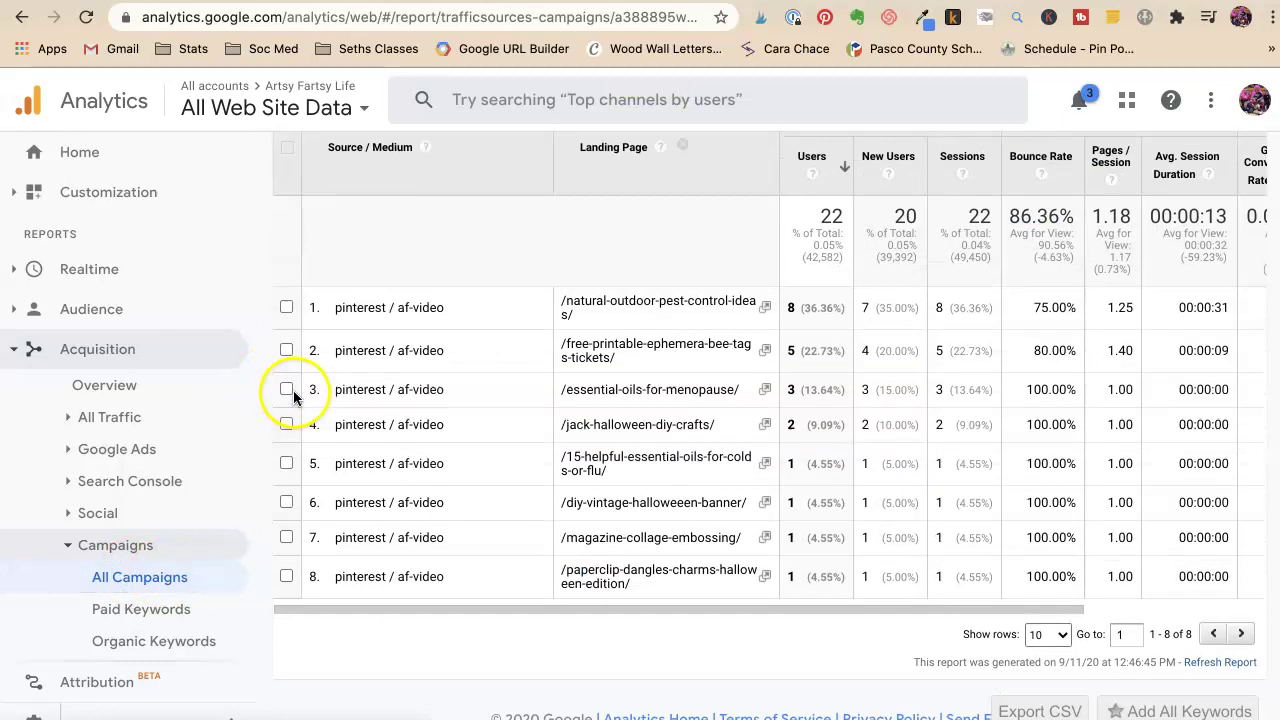
{"action": "left_click", "coordinate": [113, 580]}
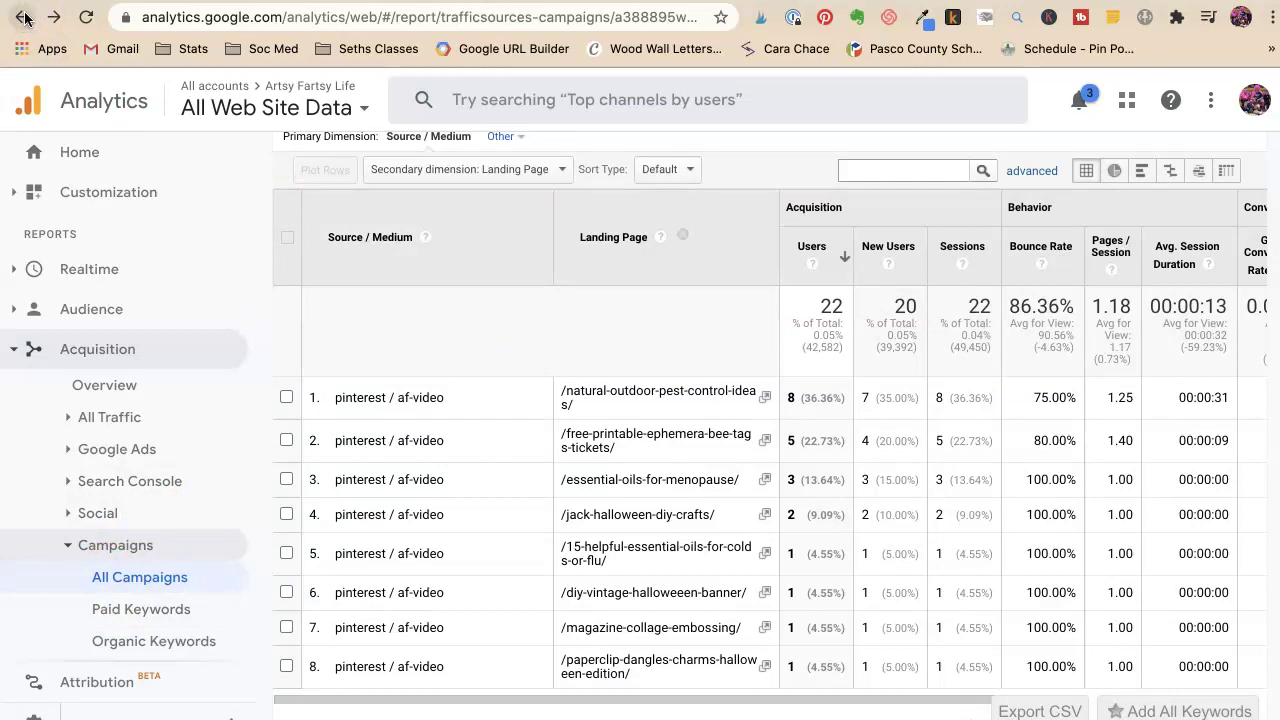
{"action": "left_click", "coordinate": [107, 483]}
{"action": "left_click", "coordinate": [115, 516]}
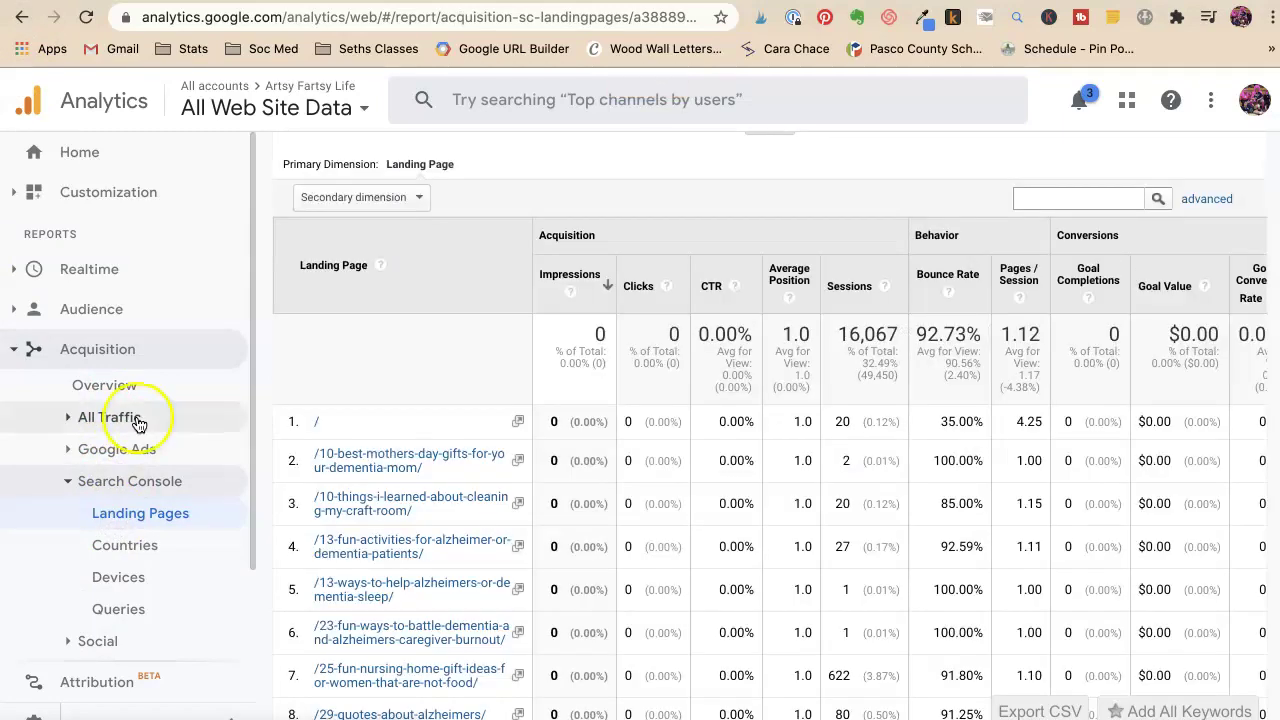
{"action": "scroll", "coordinate": [134, 420], "scroll_direction": "down", "scroll_amount": 2}
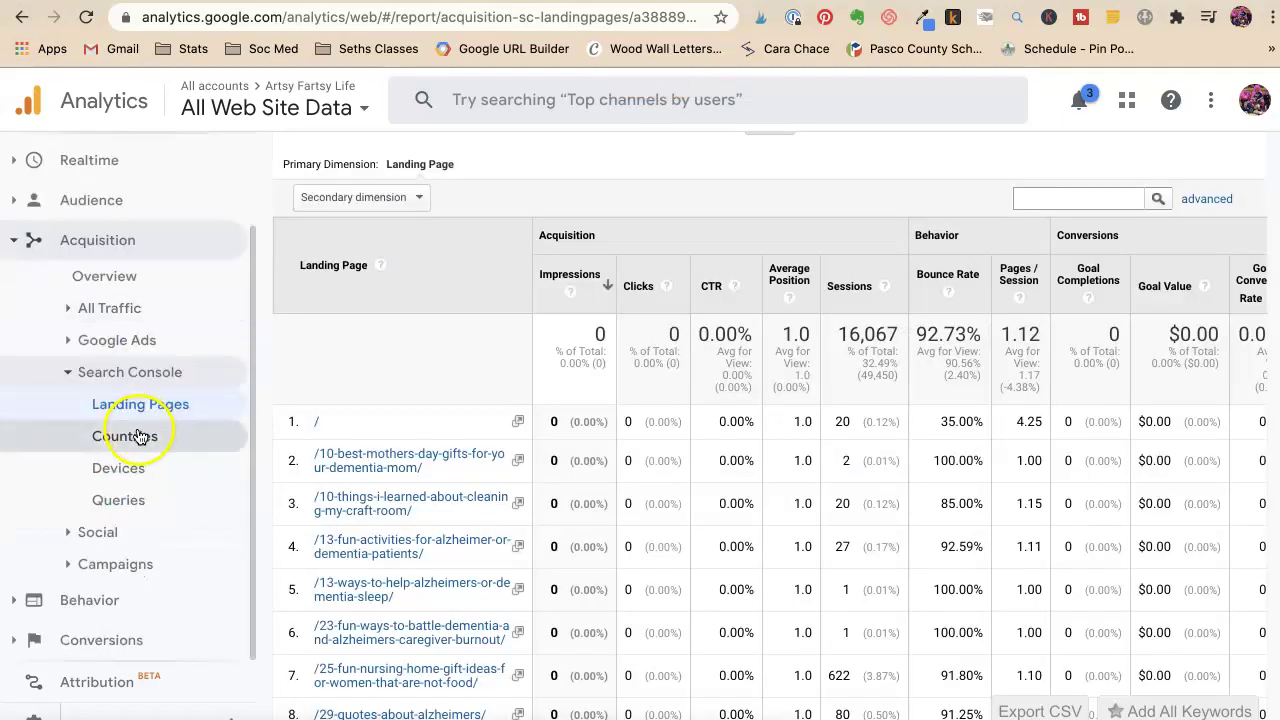
{"action": "left_click", "coordinate": [95, 566]}
{"action": "left_click", "coordinate": [142, 600]}
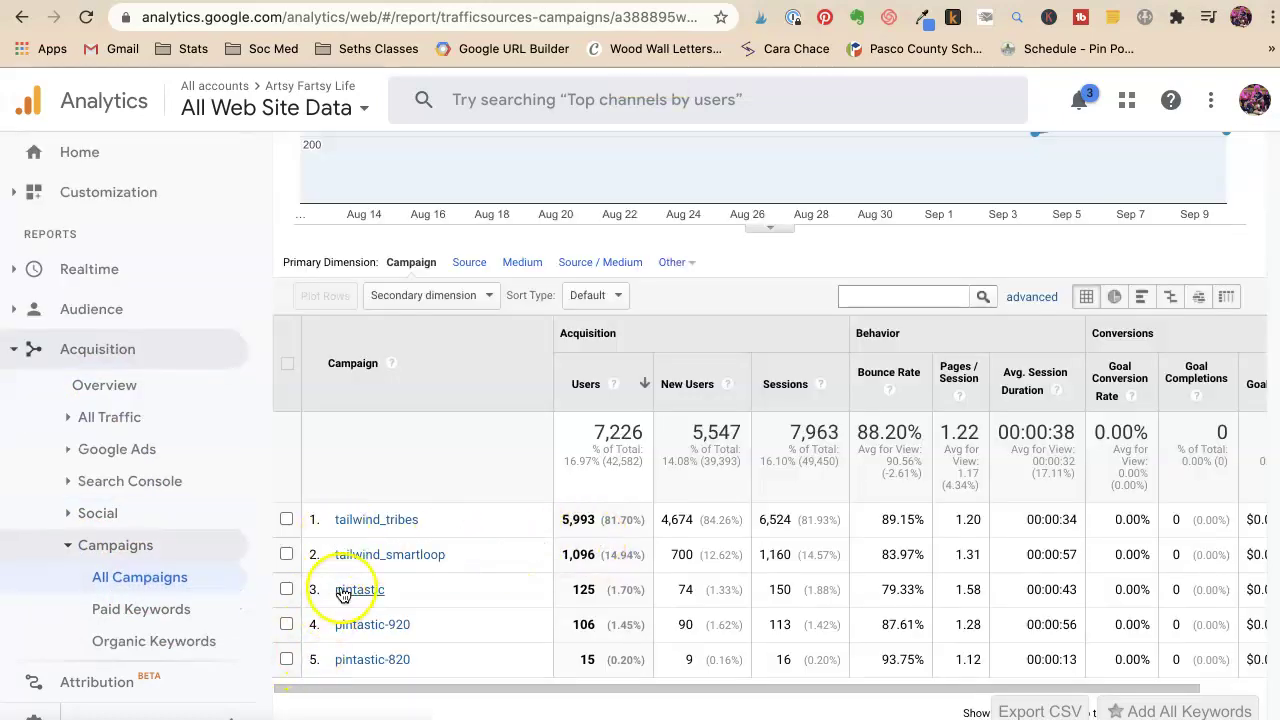
- Highlight the pintastic campaign's user count, then open pintastic-920 and review its source/medium rows
{"action": "double_click", "coordinate": [578, 590]}
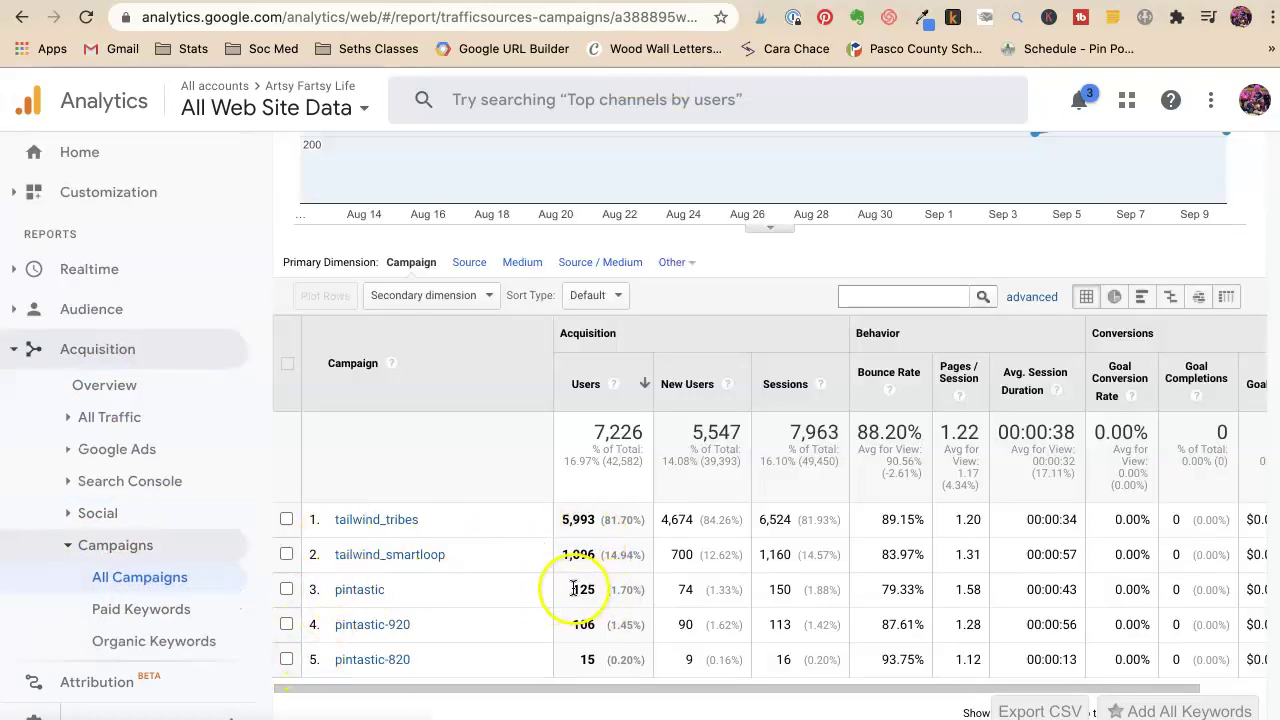
{"action": "left_click_drag", "start_coordinate": [550, 590], "coordinate": [591, 589]}
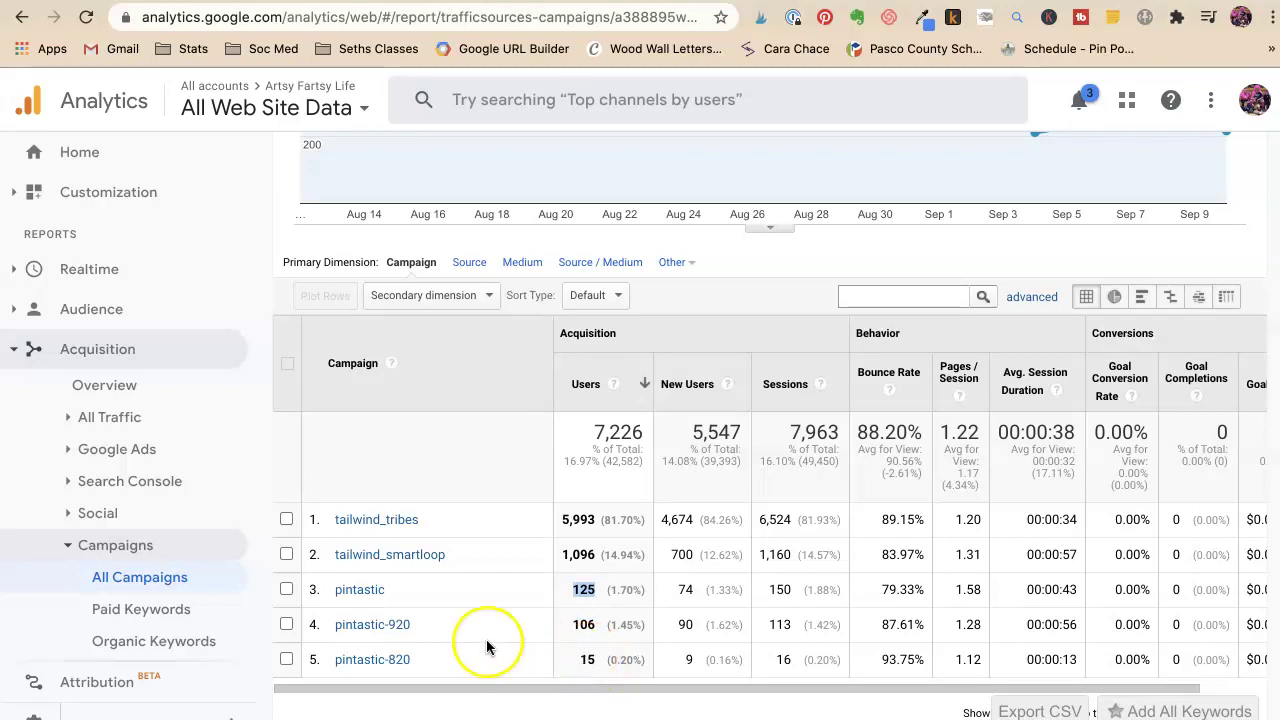
{"action": "left_click", "coordinate": [367, 627]}
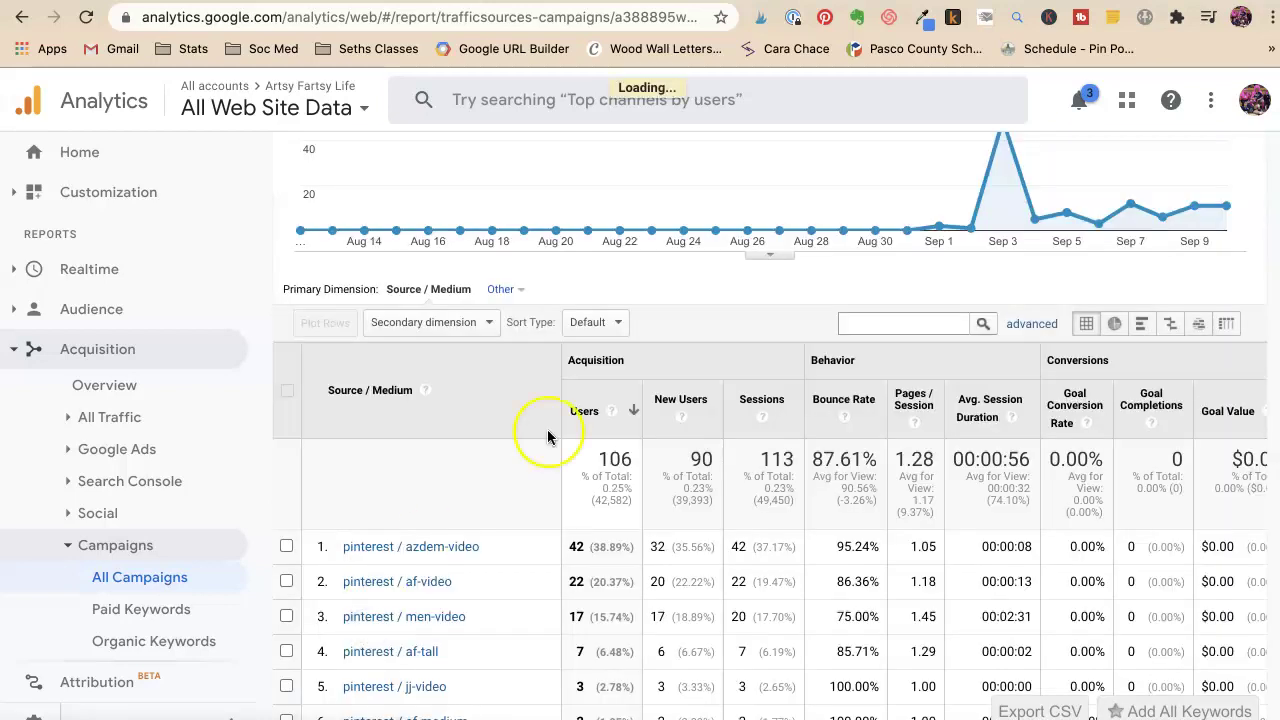
{"action": "scroll", "coordinate": [335, 305], "scroll_direction": "down", "scroll_amount": 3}
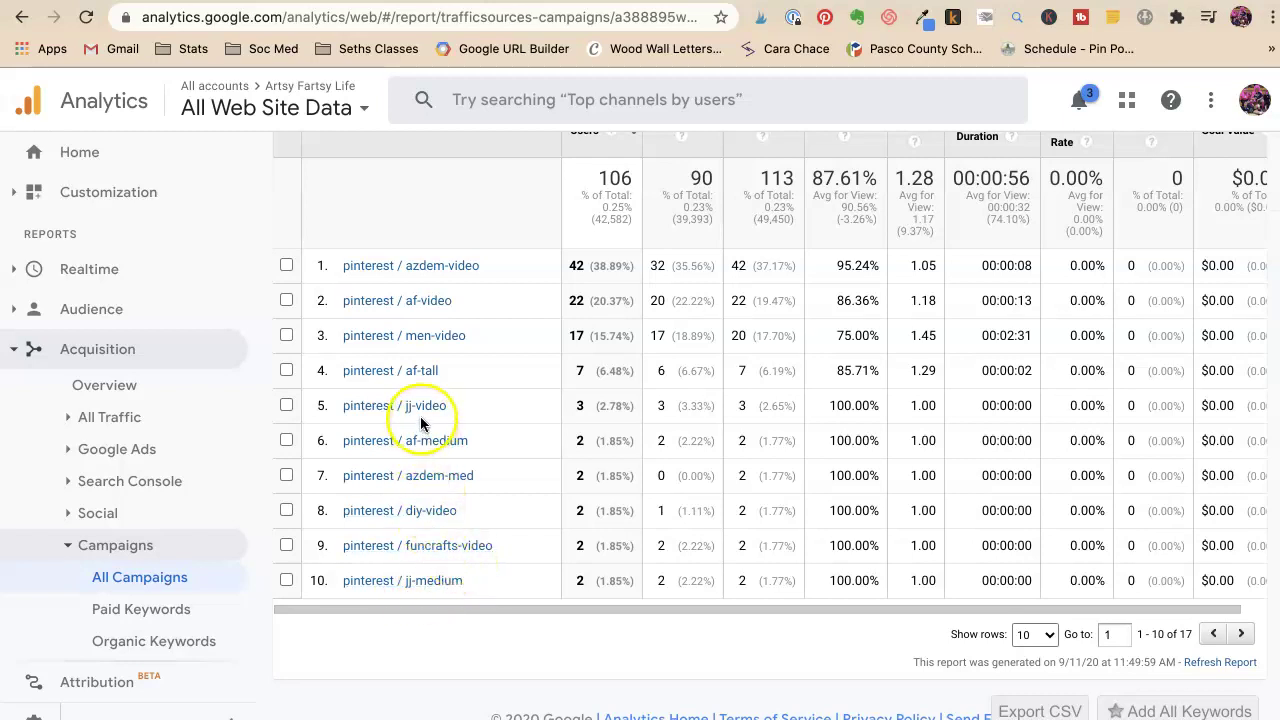
- Open the pinterest / azdem-video entry and add Landing Page as its secondary dimension
{"action": "left_click", "coordinate": [440, 264]}
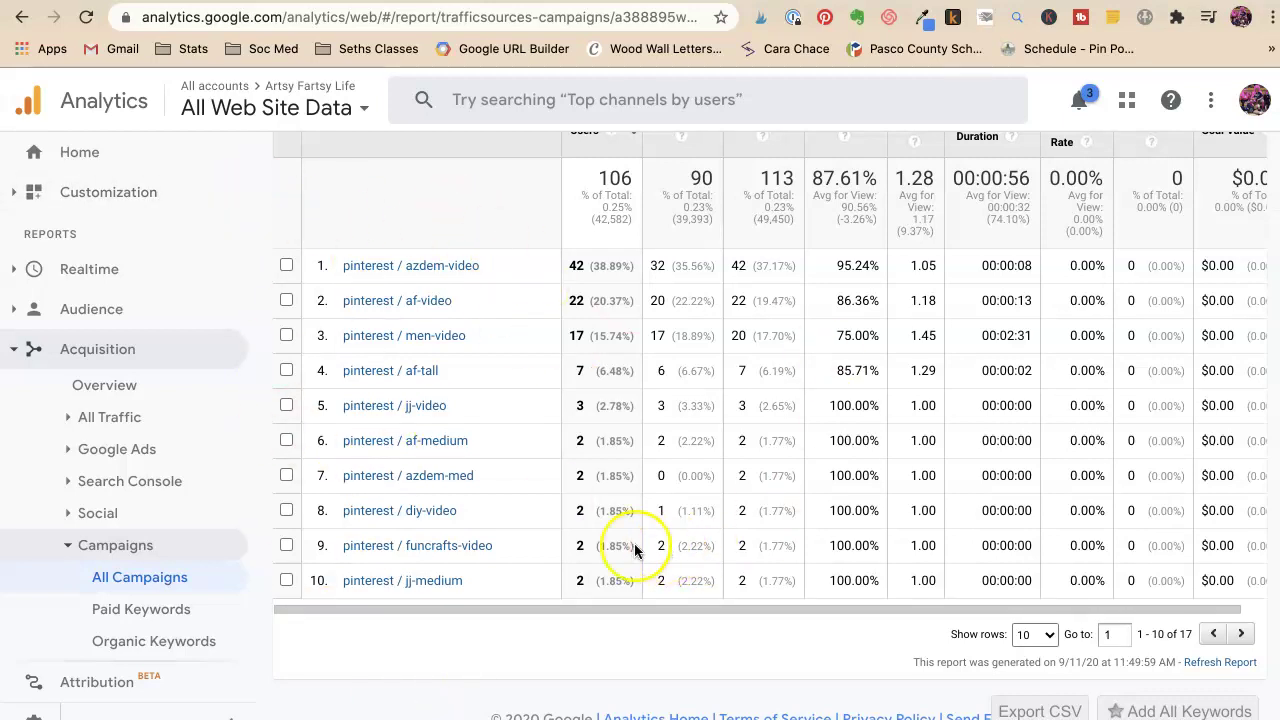
{"action": "left_click", "coordinate": [455, 268]}
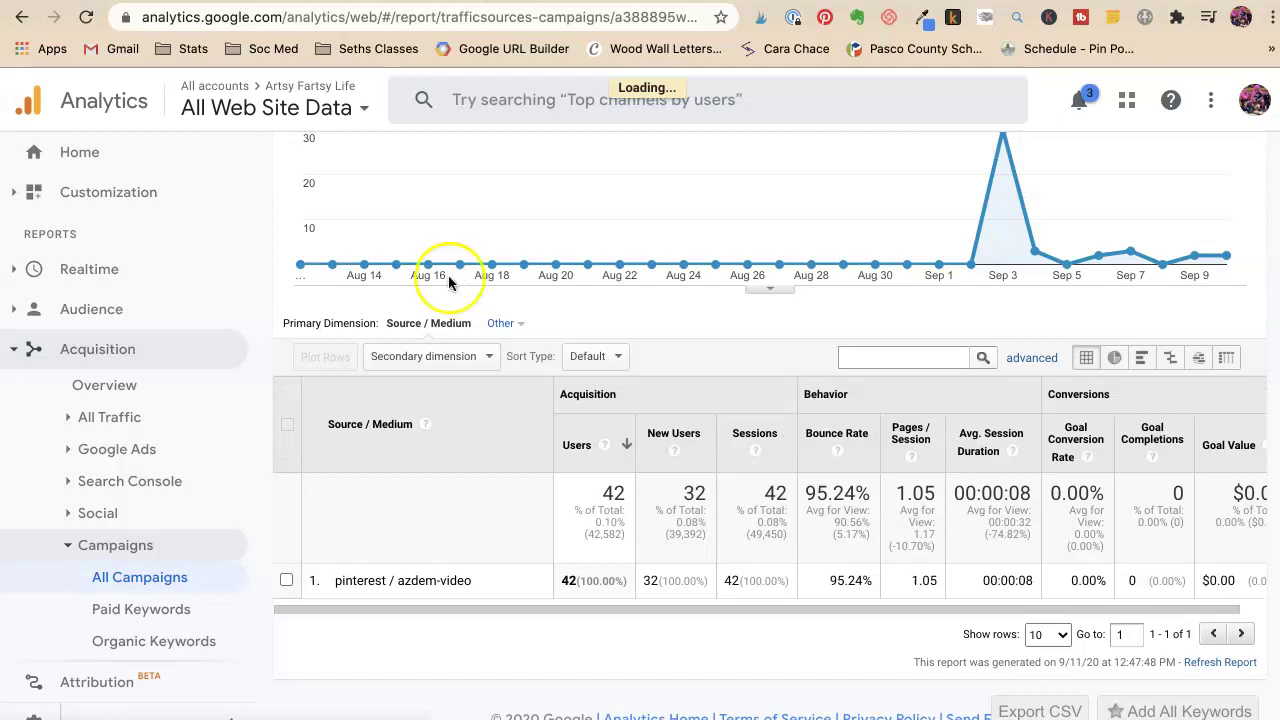
{"action": "left_click", "coordinate": [432, 356]}
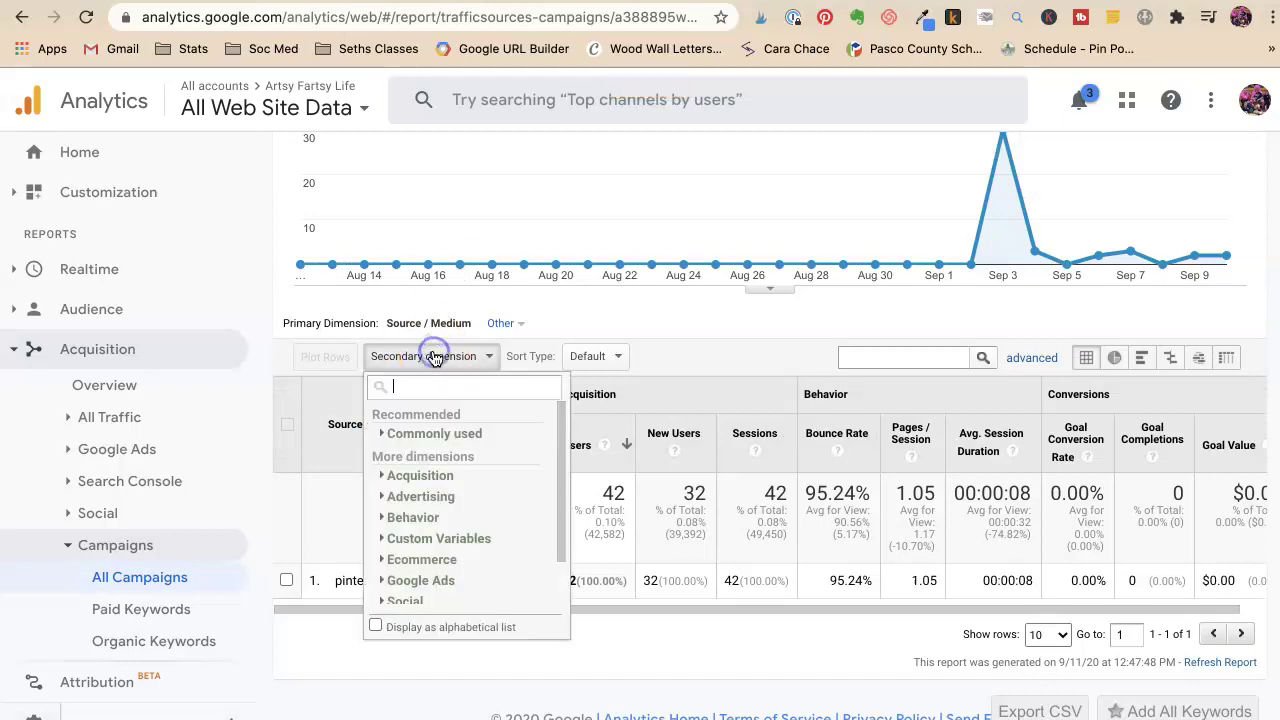
{"action": "type", "text": "landing"}
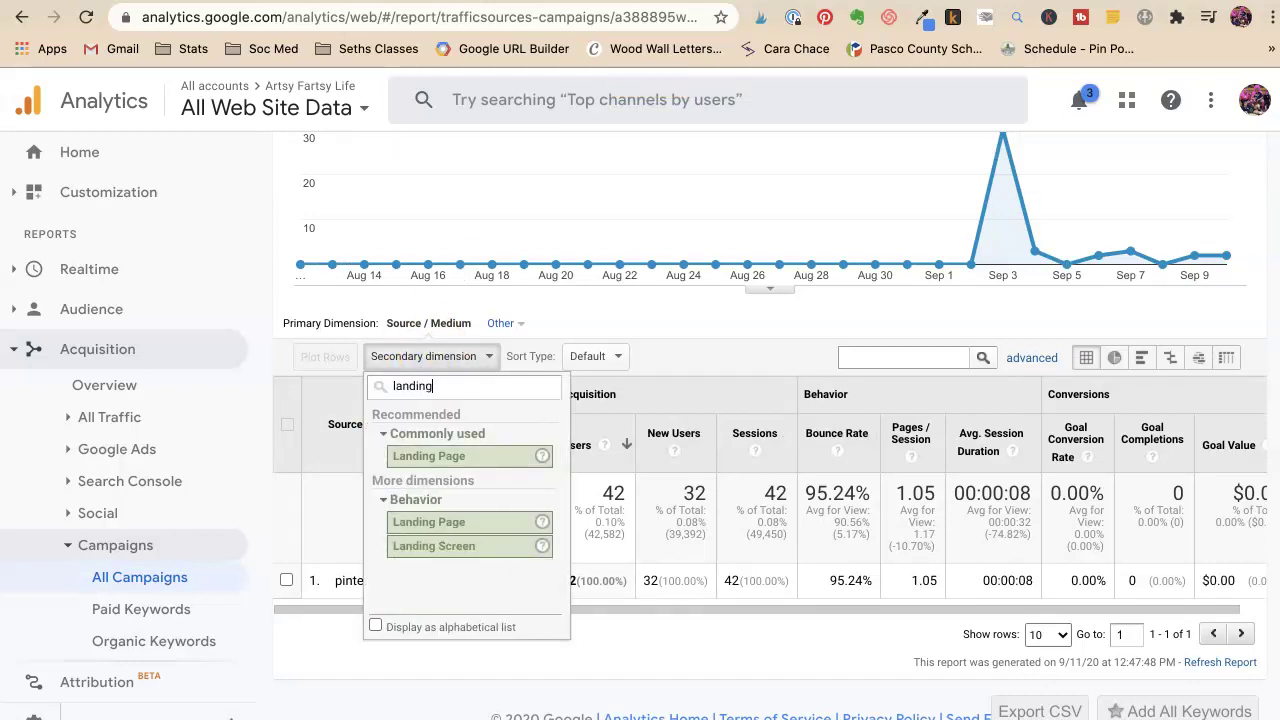
{"action": "type", "text": " page"}
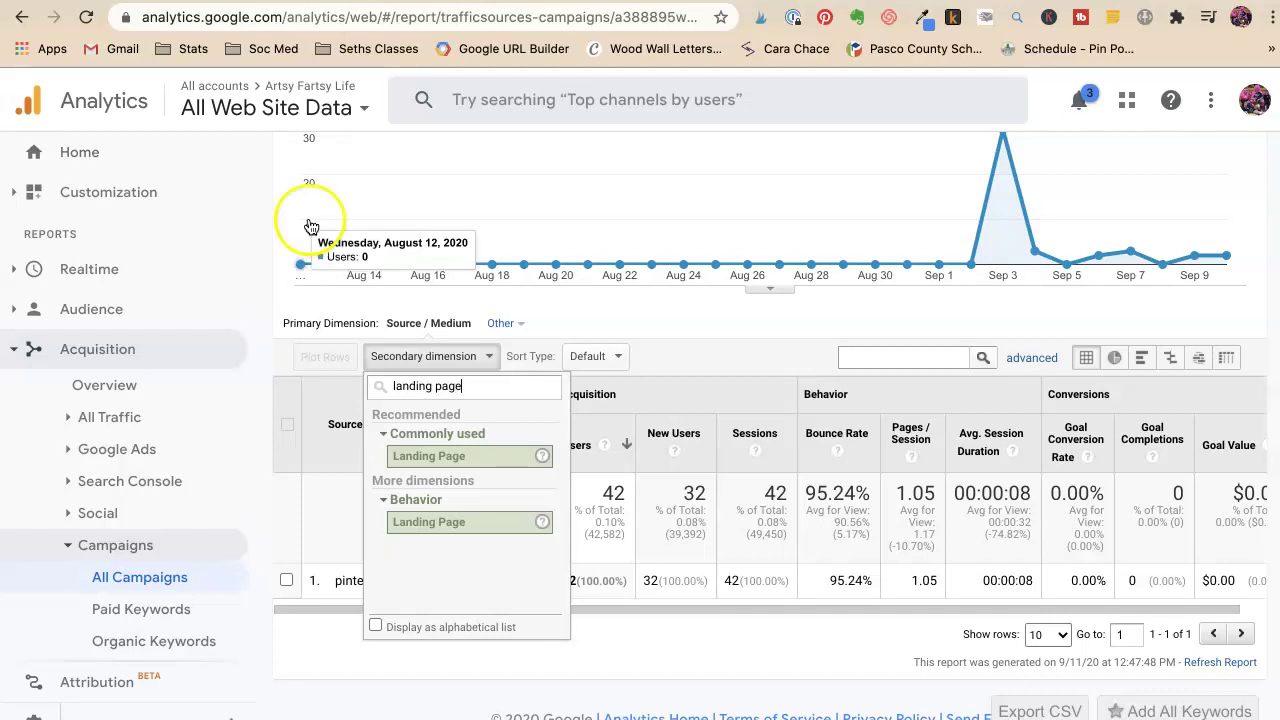
{"action": "left_click", "coordinate": [416, 457]}
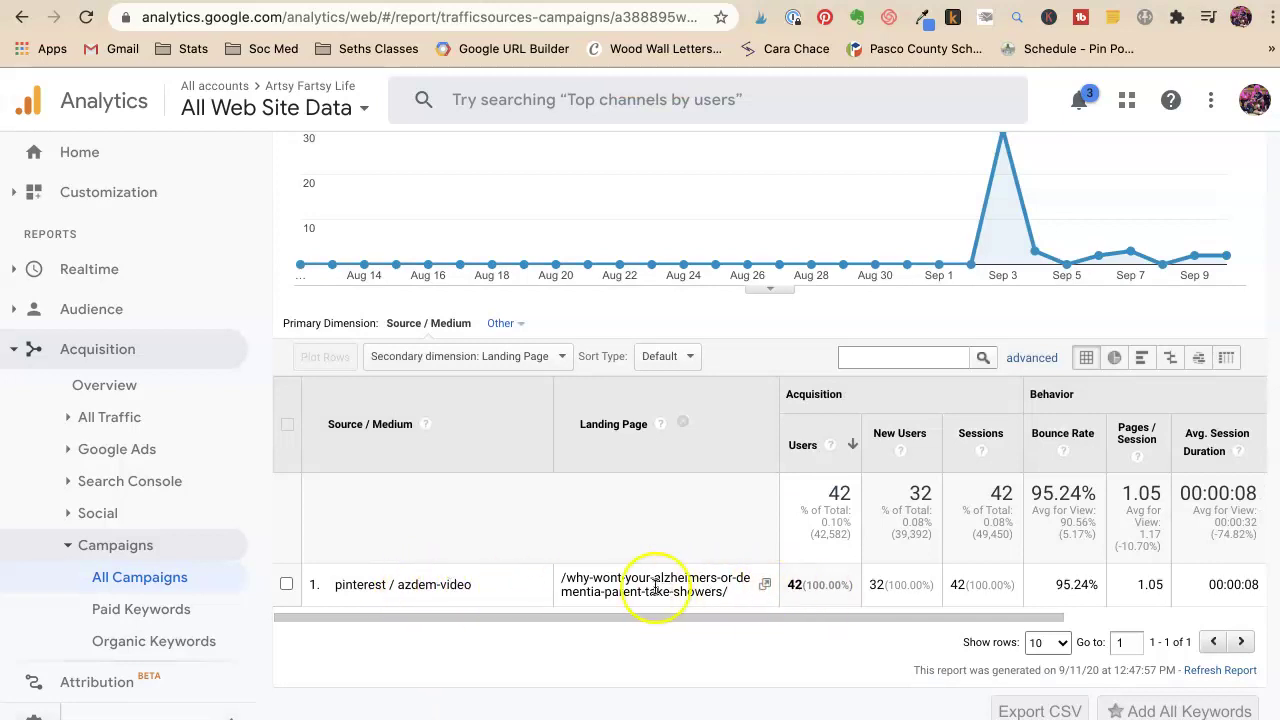
- Return to the pintastic-920 campaign's full source/medium list and review its rows
{"action": "left_click", "coordinate": [22, 17]}
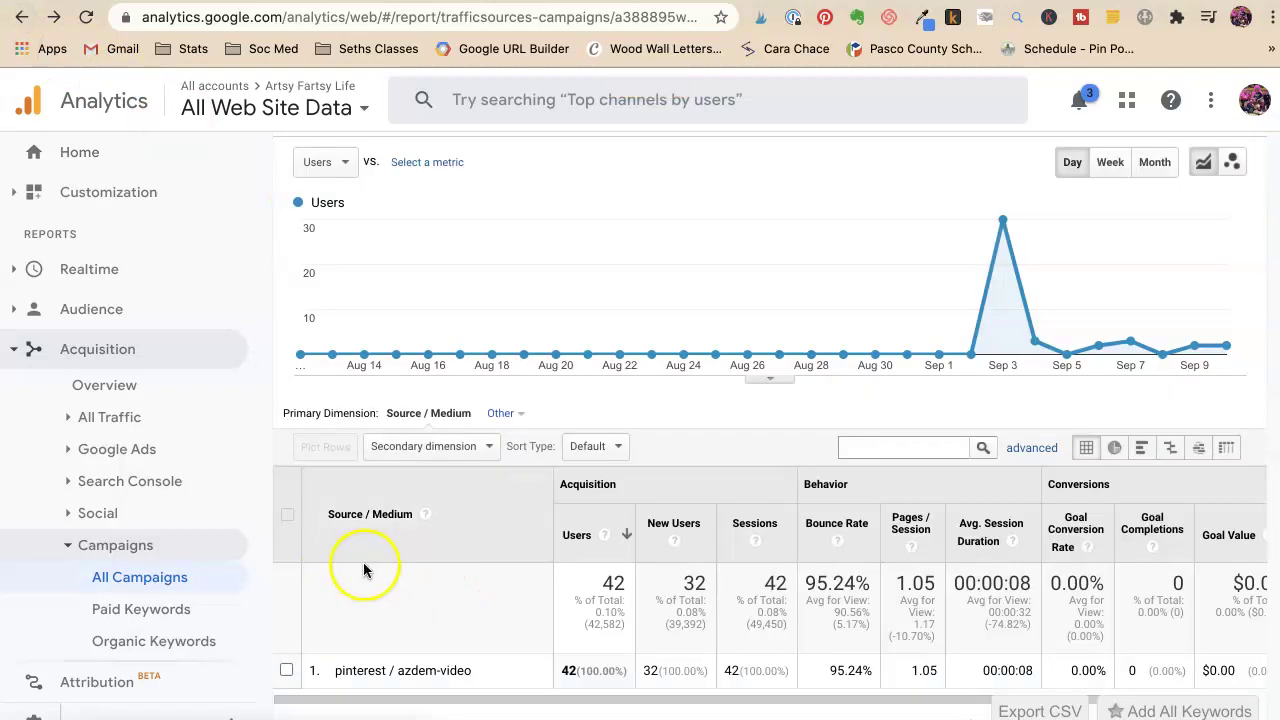
{"action": "scroll", "coordinate": [444, 568], "scroll_direction": "down", "scroll_amount": 1}
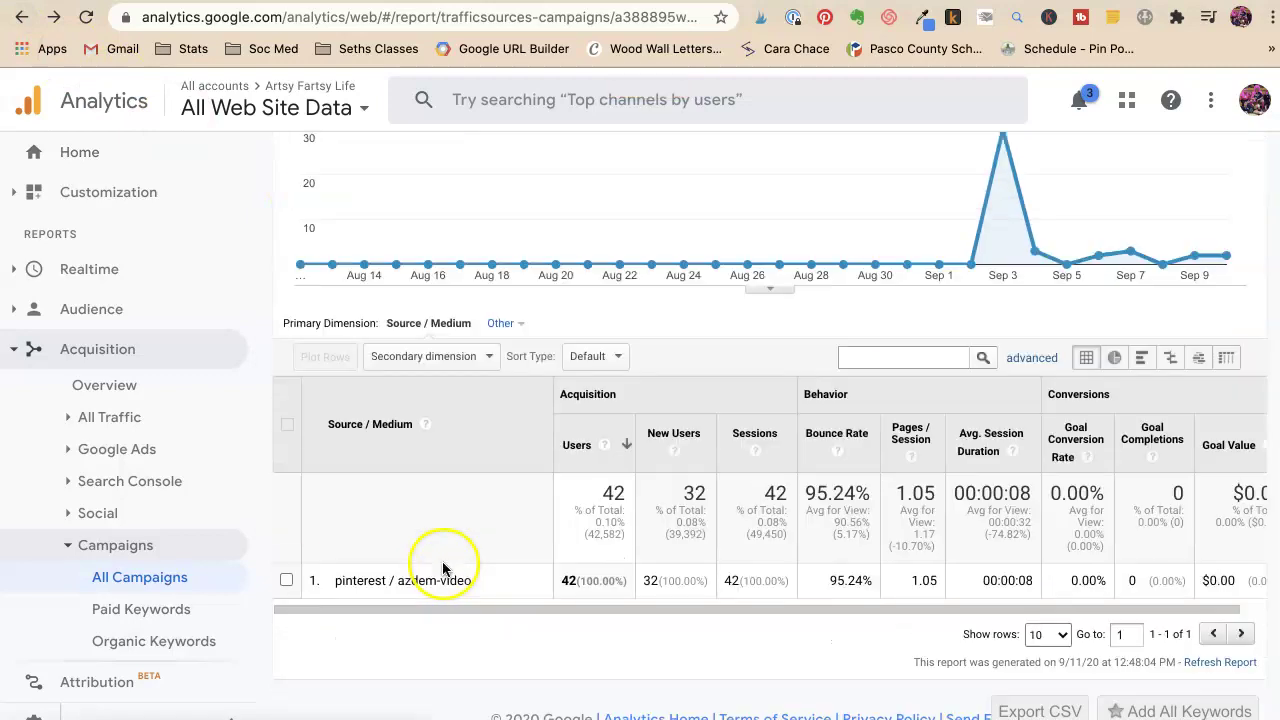
{"action": "left_click", "coordinate": [24, 20]}
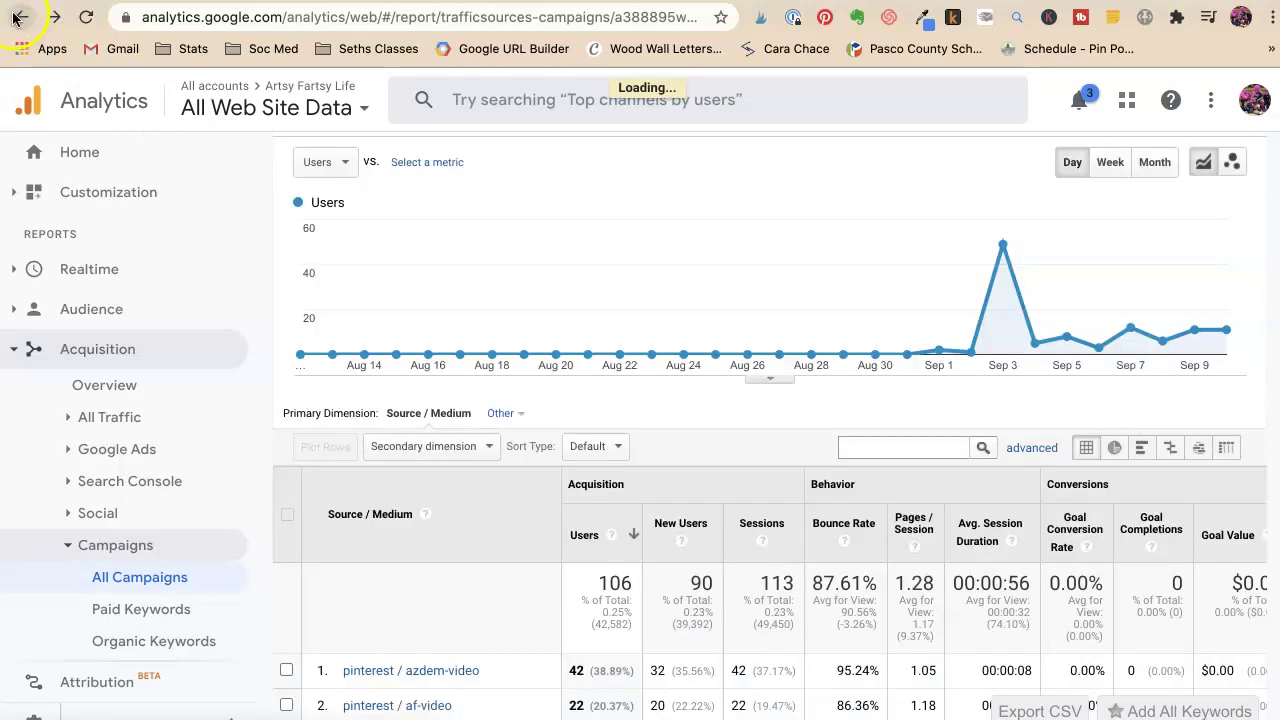
{"action": "scroll", "coordinate": [327, 296], "scroll_direction": "down", "scroll_amount": 1}
{"action": "scroll", "coordinate": [327, 296], "scroll_direction": "down", "scroll_amount": 4}
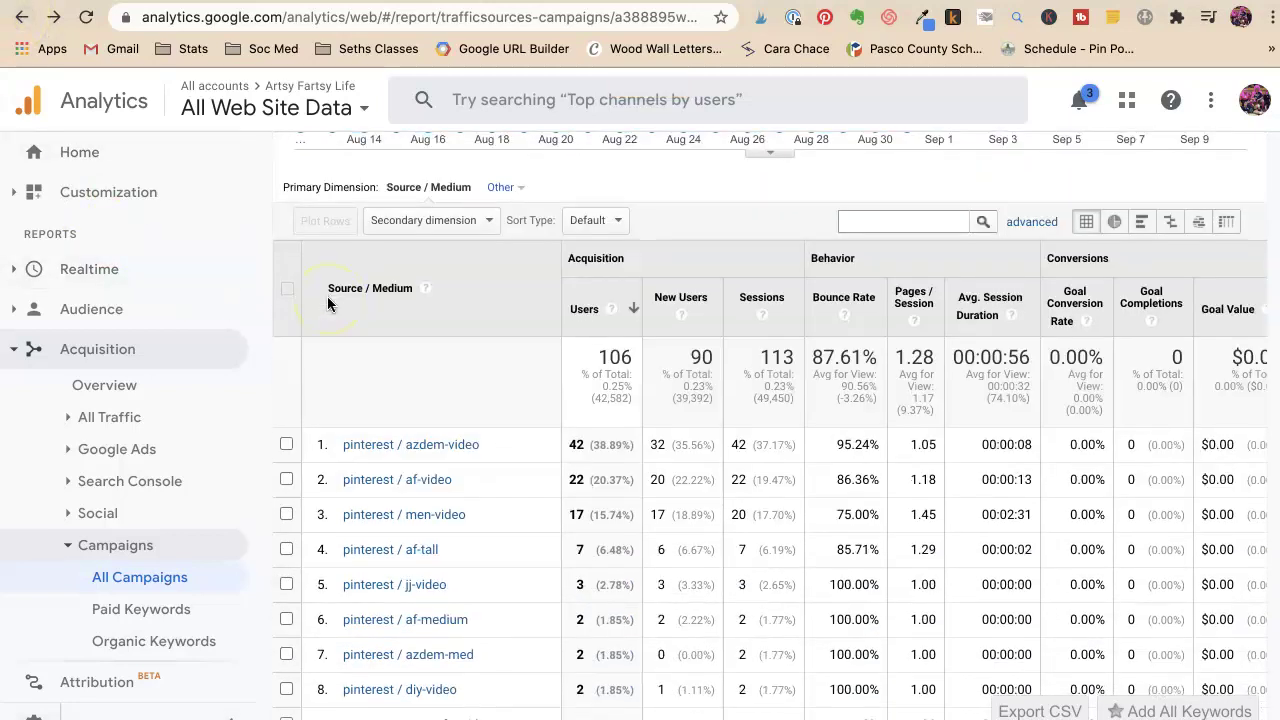
- Open the pinterest / af-tall entry of pintastic-920 and add Landing Page as its secondary dimension
{"action": "left_click", "coordinate": [390, 535]}
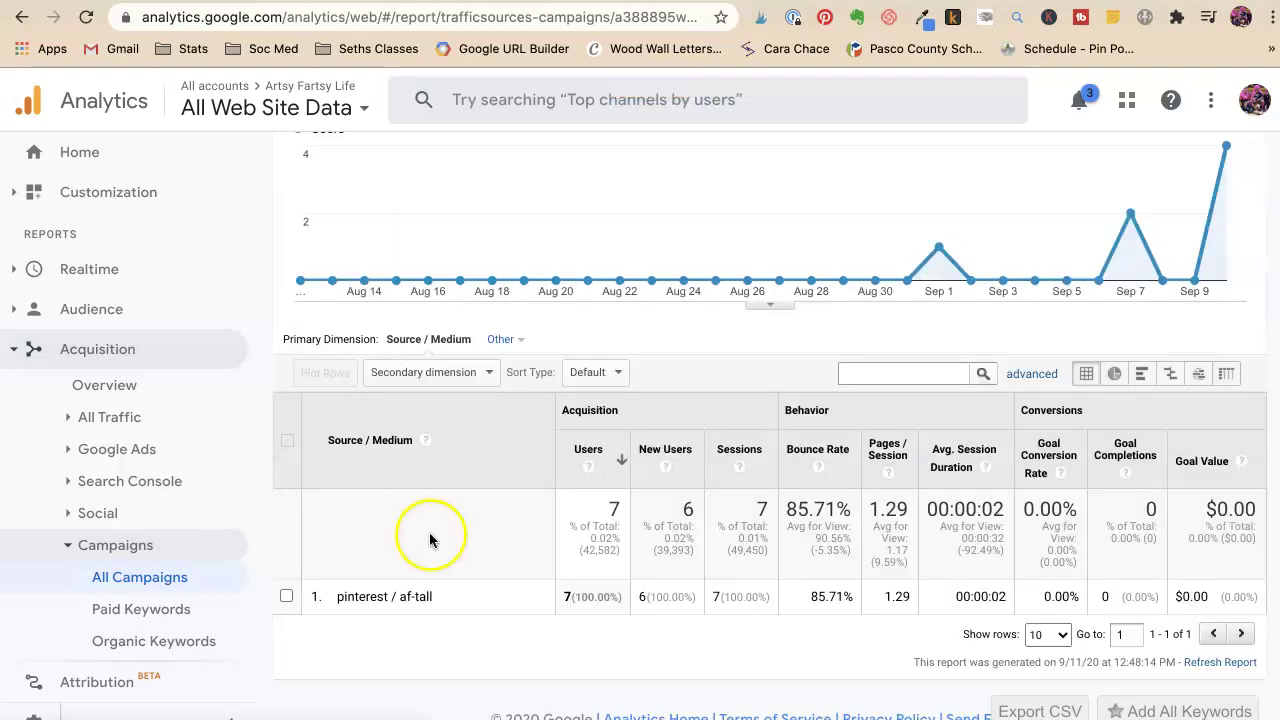
{"action": "left_click", "coordinate": [428, 369]}
{"action": "type", "text": "landing"}
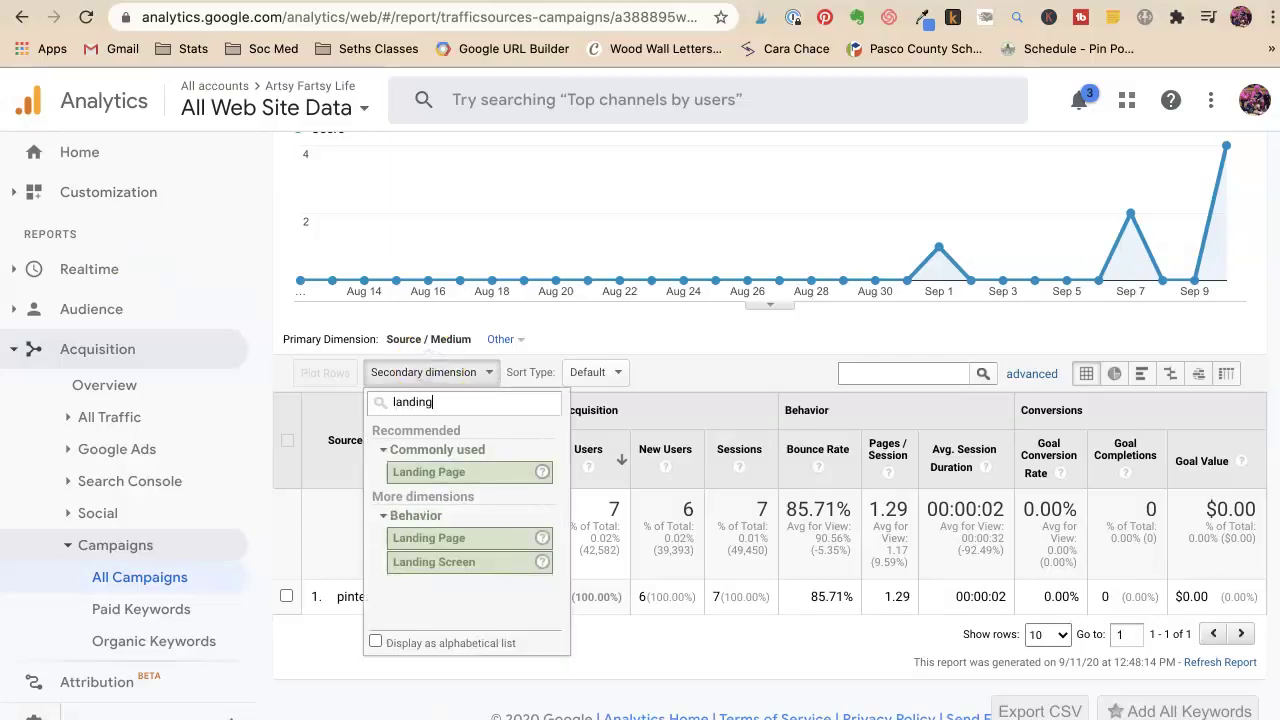
{"action": "left_click", "coordinate": [460, 471]}
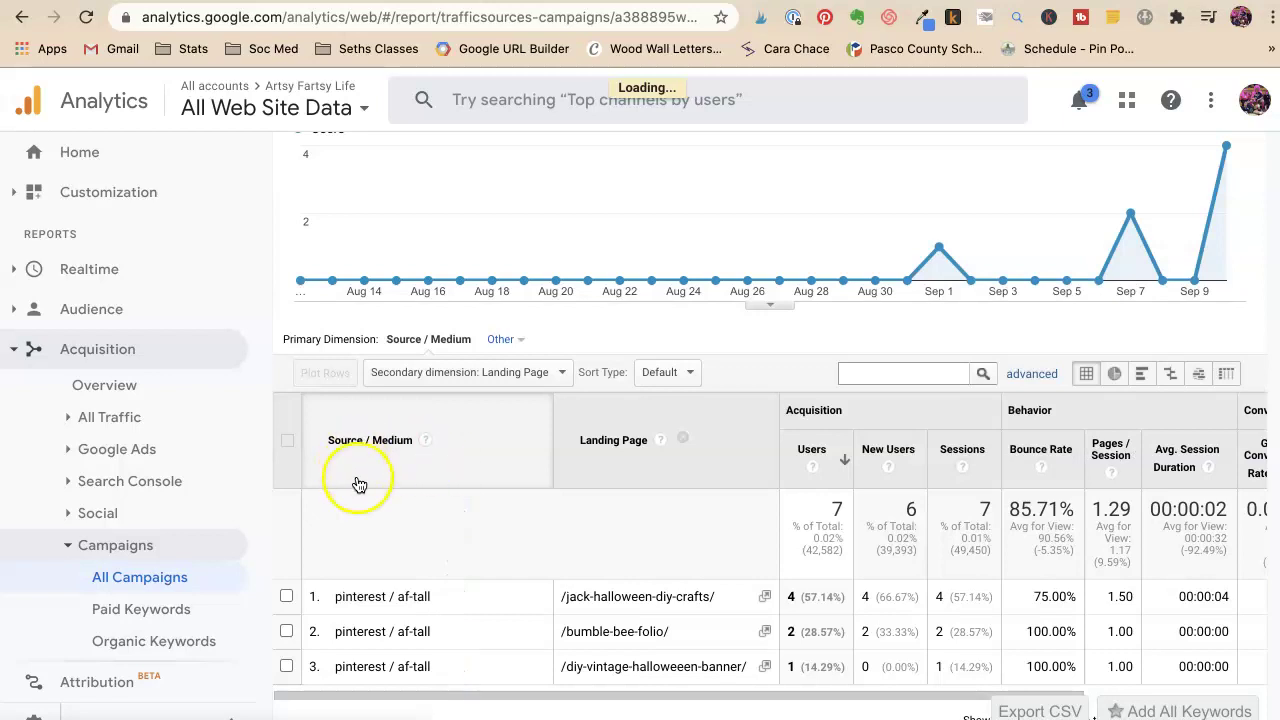
{"action": "scroll", "coordinate": [362, 500], "scroll_direction": "down", "scroll_amount": 1}
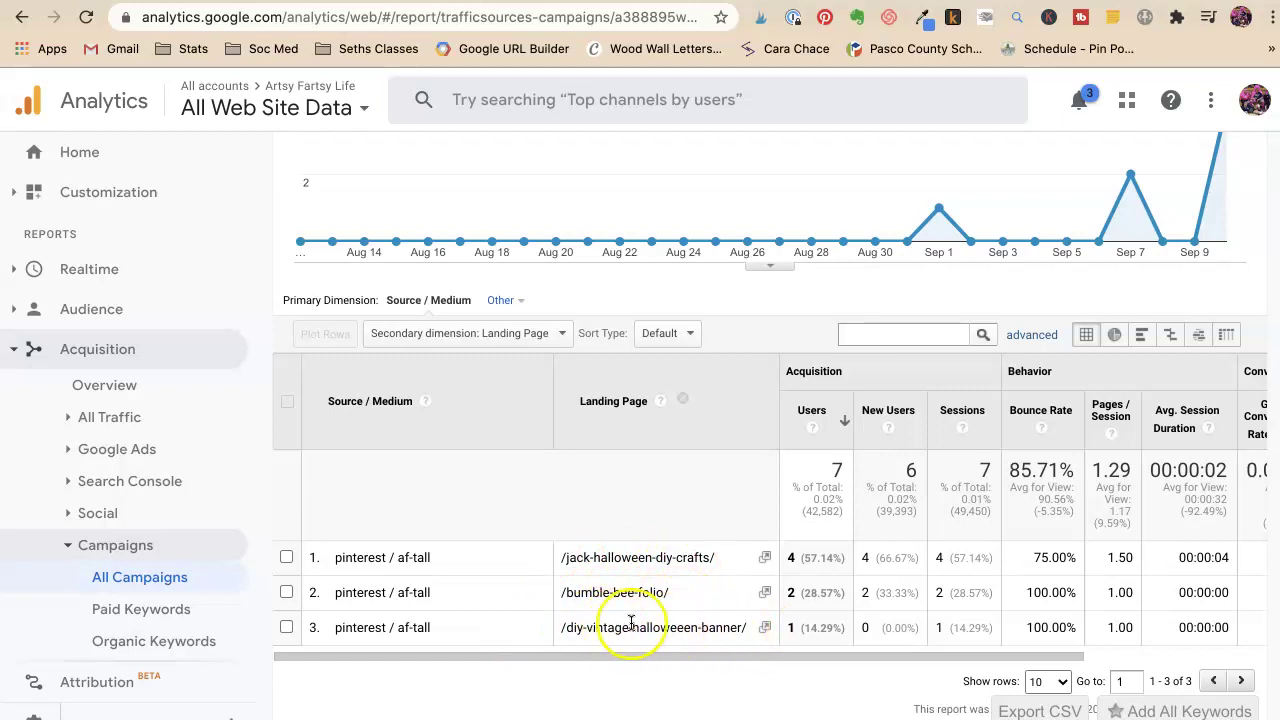
- Return to the pintastic-920 source/medium list and open the pinterest / azdem-med entry
{"action": "left_click", "coordinate": [20, 18]}
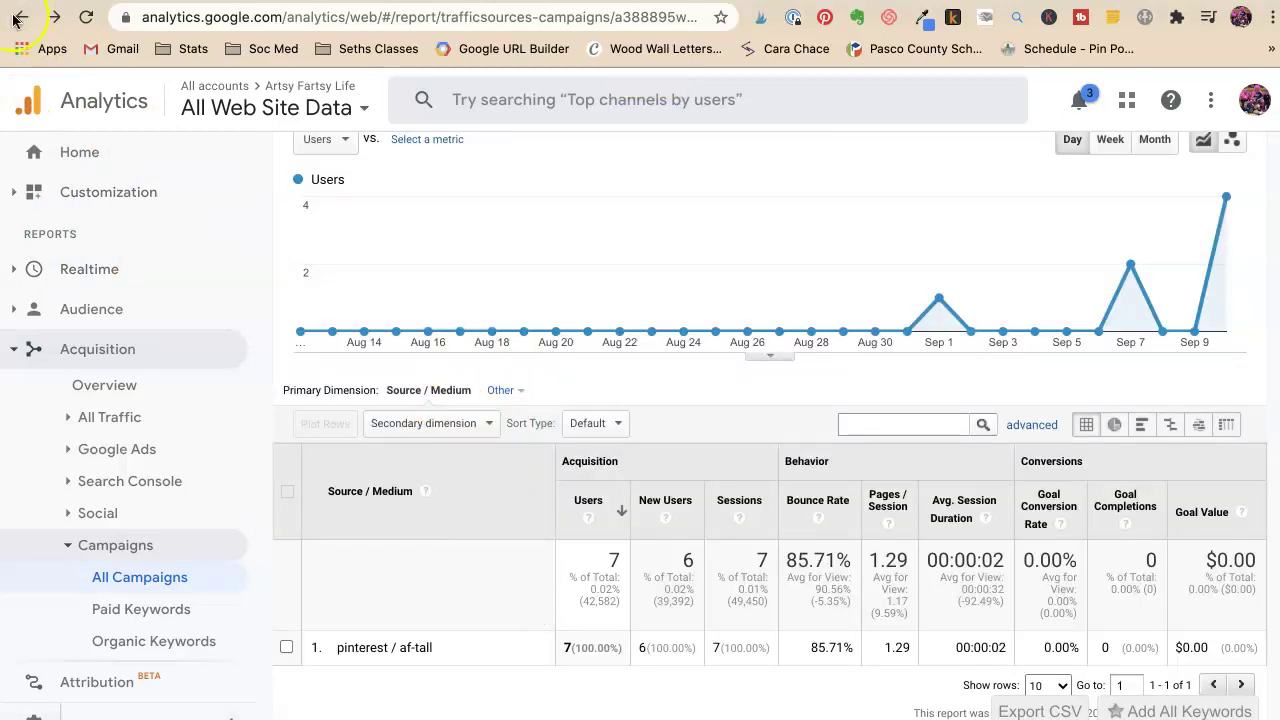
{"action": "scroll", "coordinate": [512, 422], "scroll_direction": "down", "scroll_amount": 5}
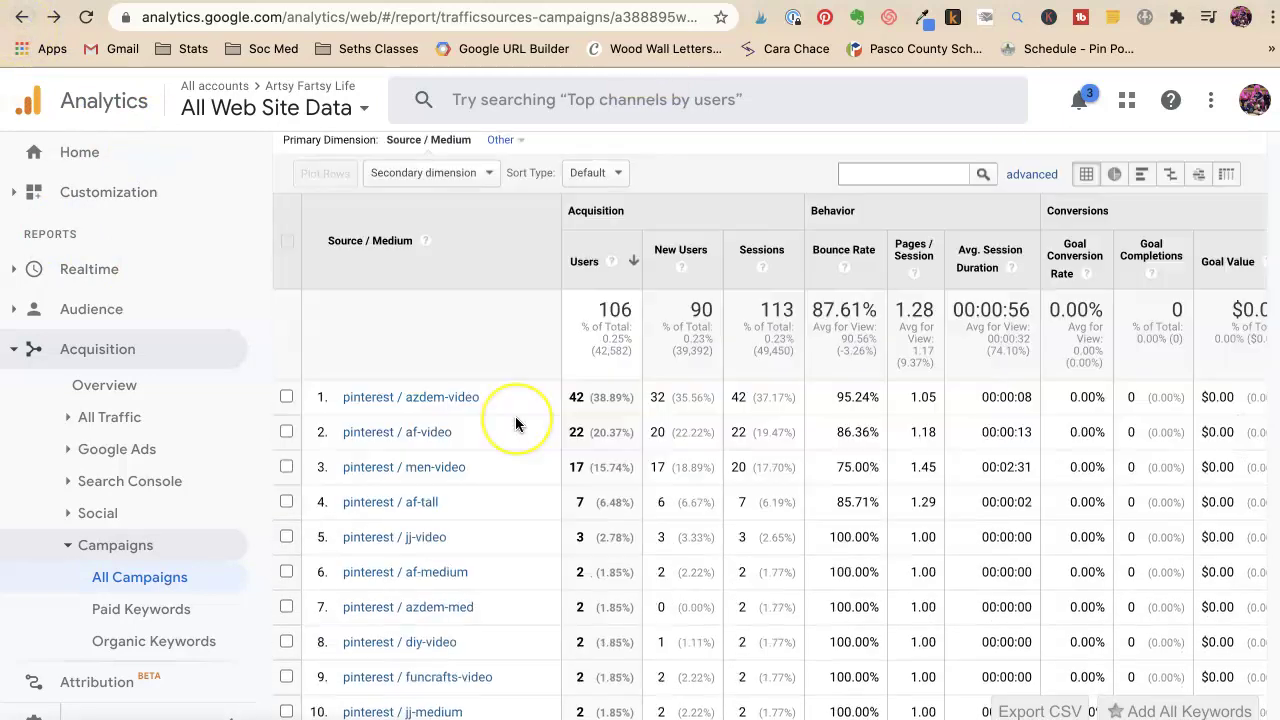
{"action": "scroll", "coordinate": [515, 424], "scroll_direction": "down", "scroll_amount": 2}
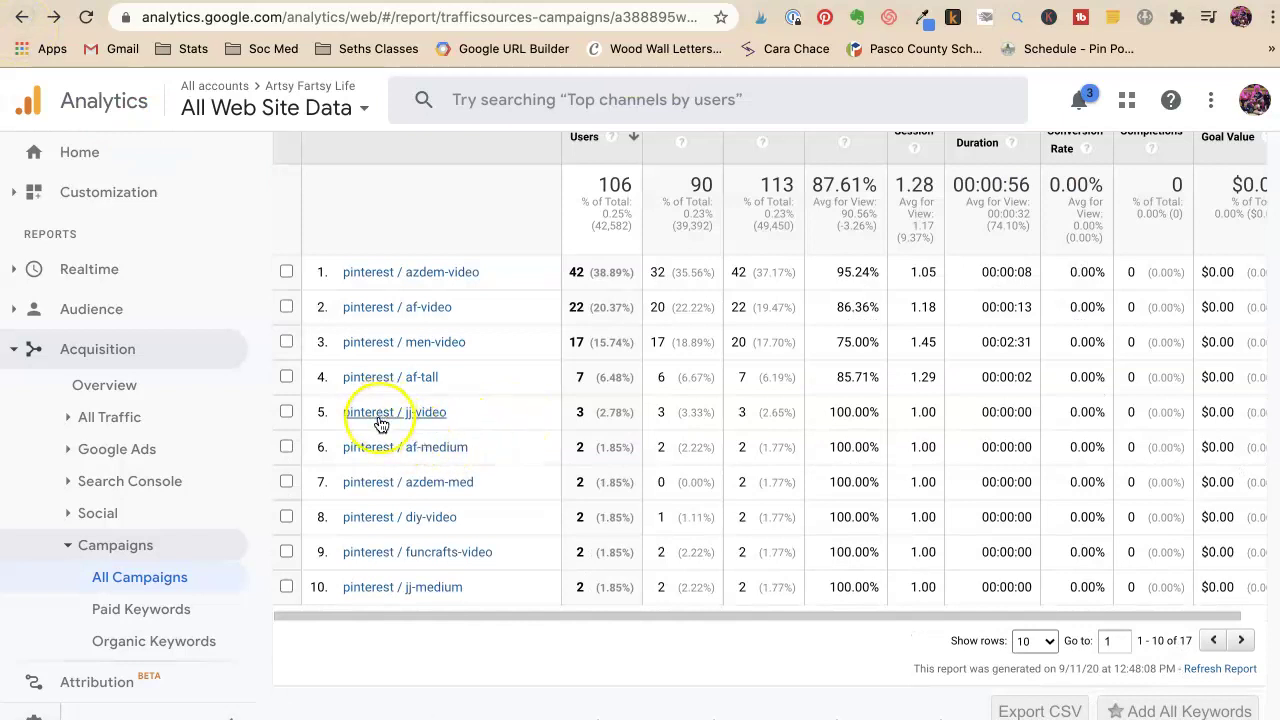
{"action": "left_click", "coordinate": [369, 484]}
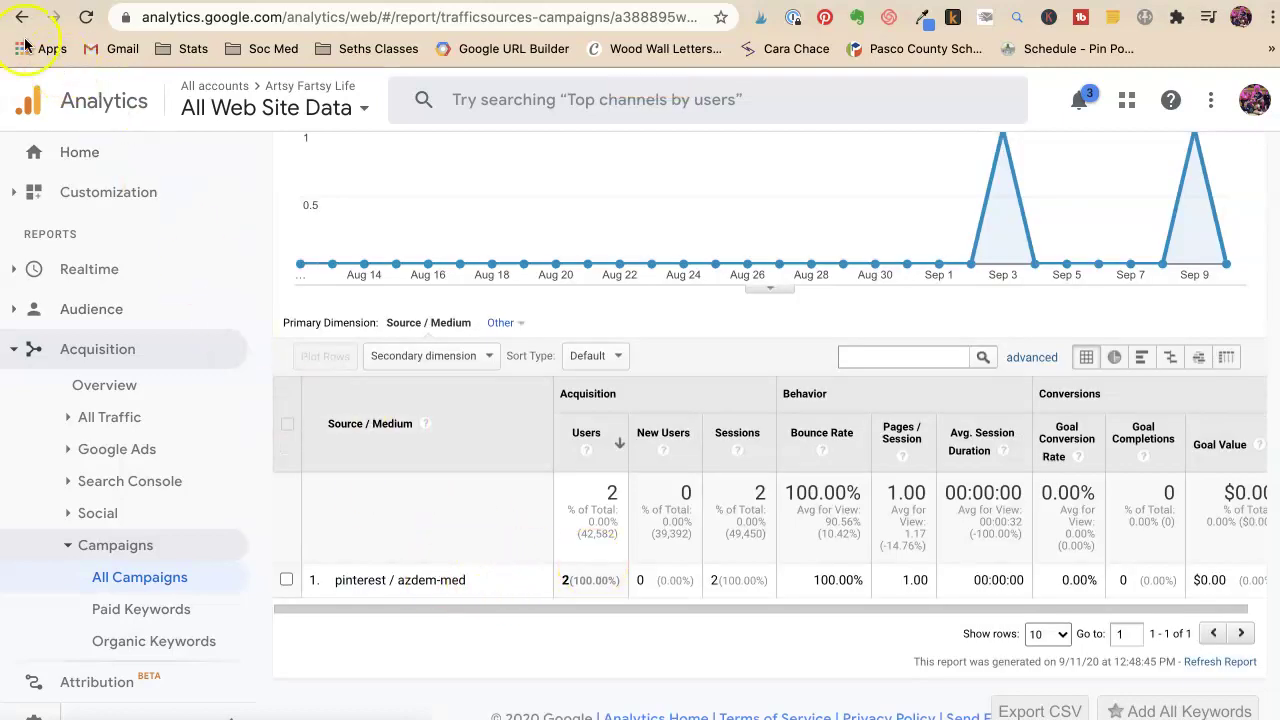
- Go back to the list of all campaigns and open the pintastic campaign to review its source/medium rows
{"action": "left_click", "coordinate": [18, 18]}
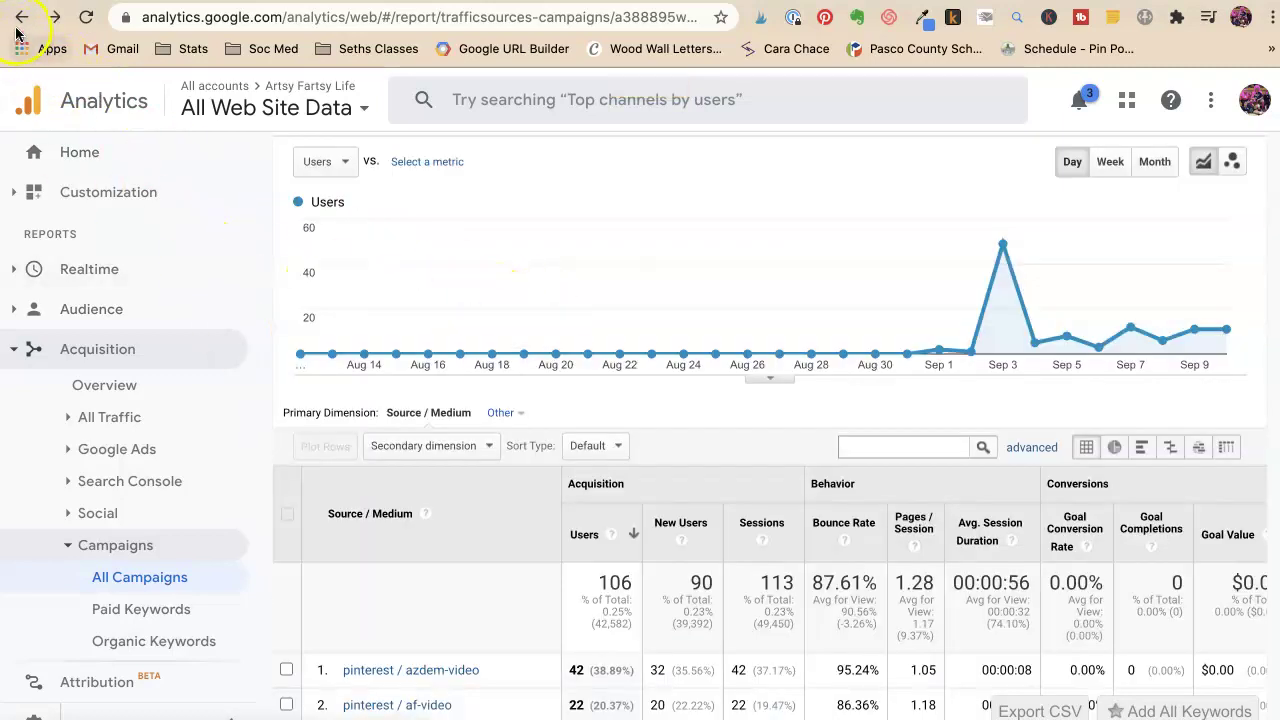
{"action": "left_click", "coordinate": [18, 18]}
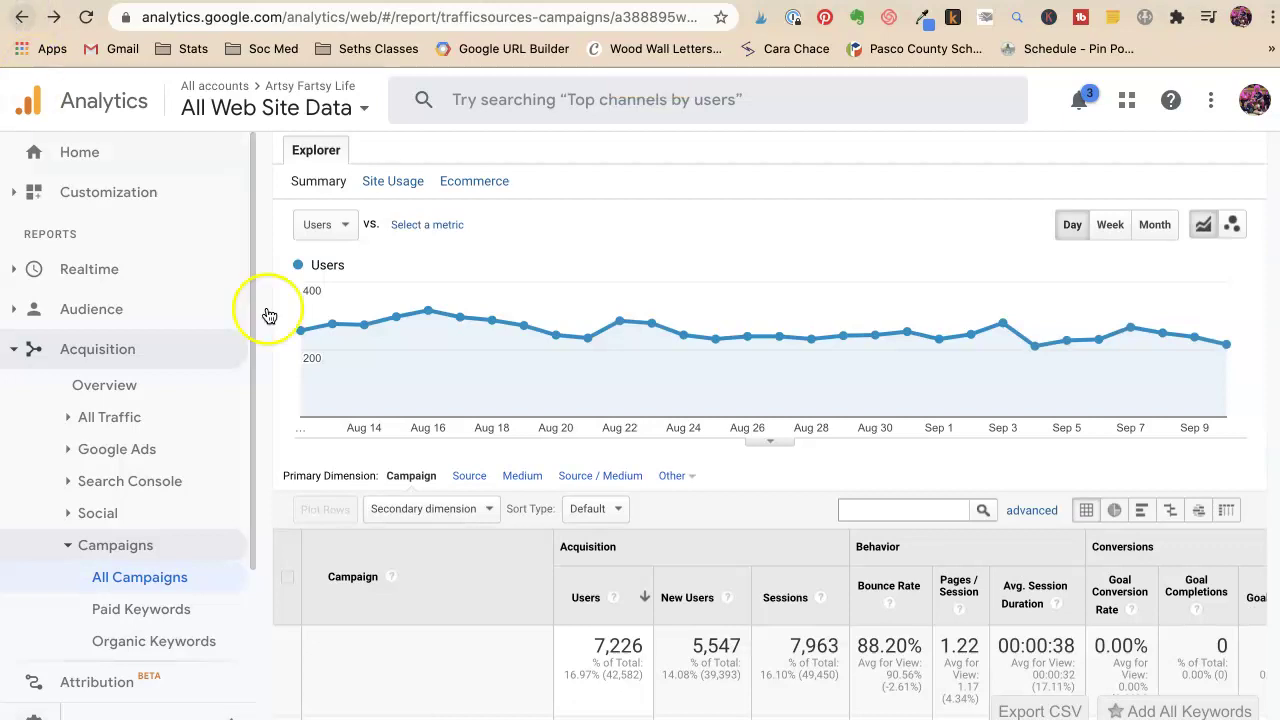
{"action": "scroll", "coordinate": [408, 400], "scroll_direction": "down", "scroll_amount": 3}
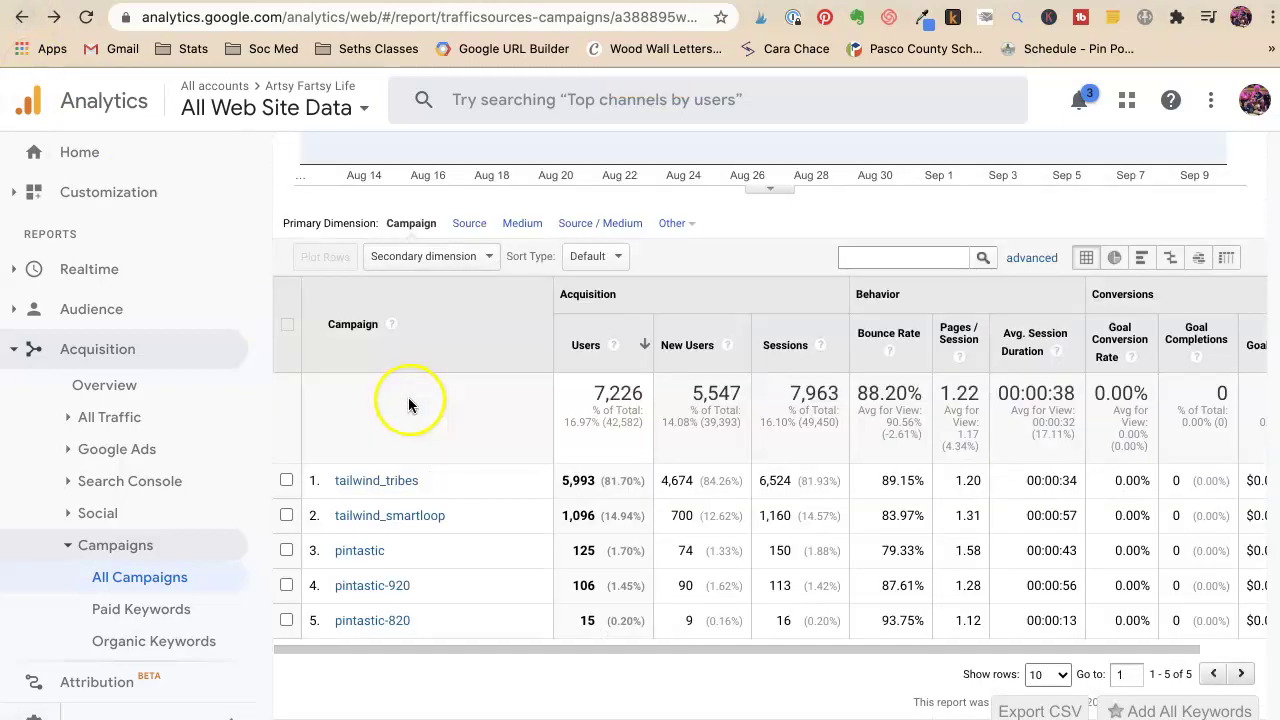
{"action": "left_click", "coordinate": [358, 551]}
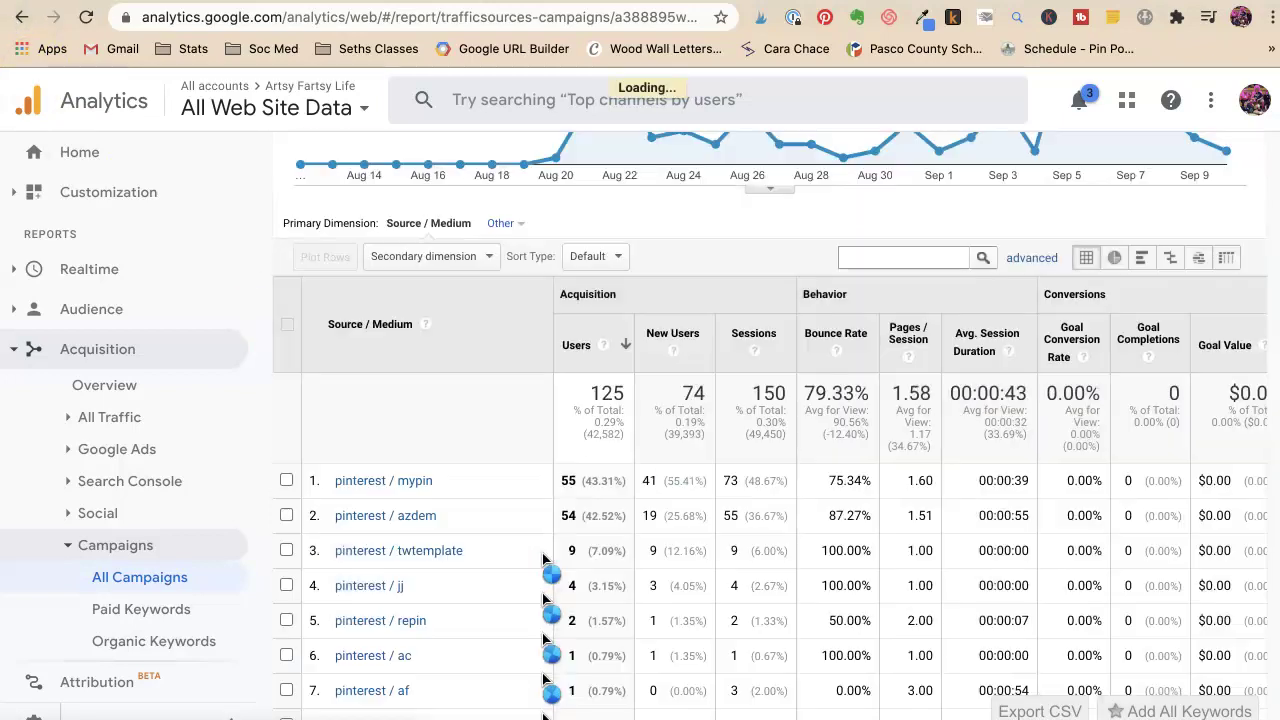
{"action": "scroll", "coordinate": [349, 380], "scroll_direction": "down", "scroll_amount": 1}
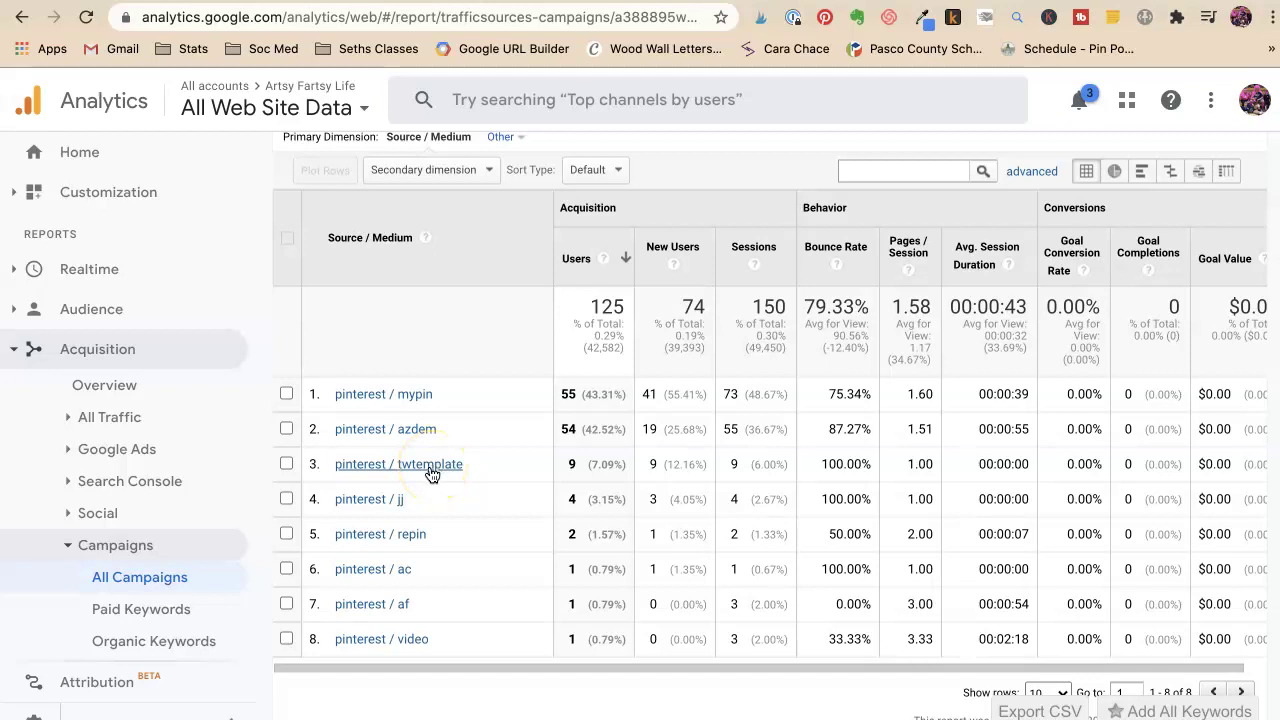
- Open the pinterest / mypin entry and its secondary dimension choices, and return to the pintastic source/medium list
{"action": "left_click", "coordinate": [415, 396]}
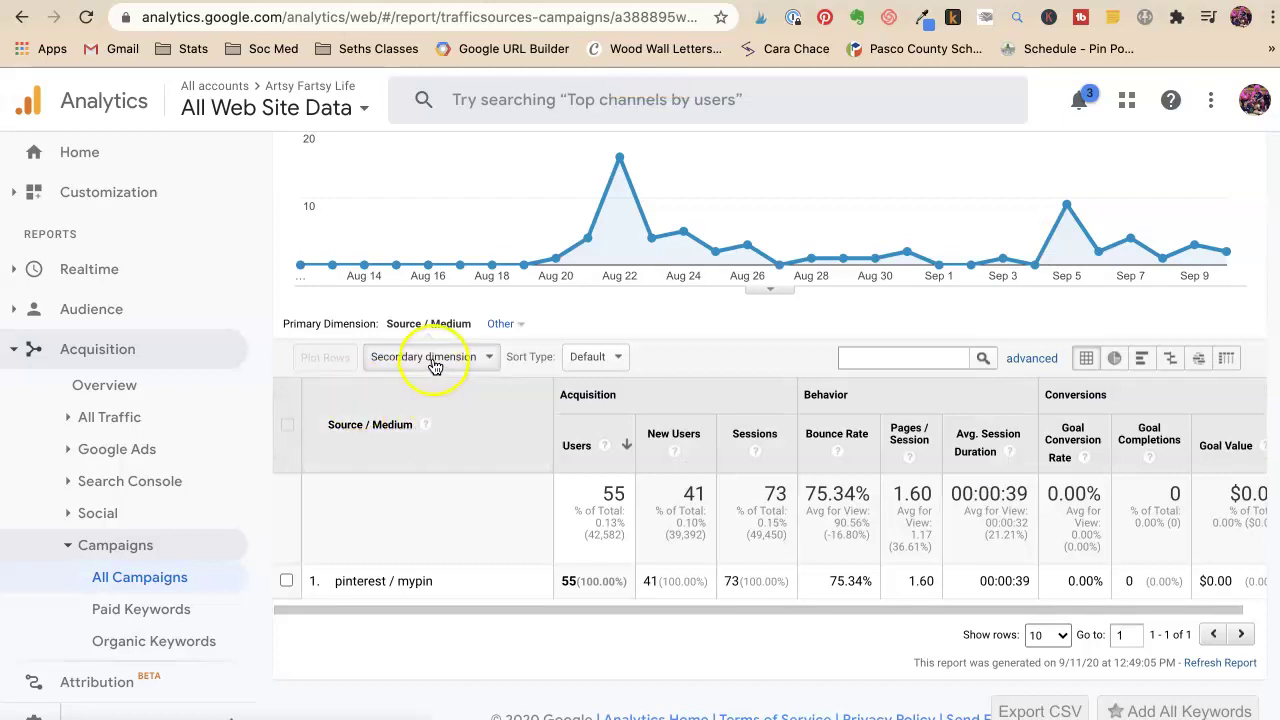
{"action": "left_click", "coordinate": [435, 360]}
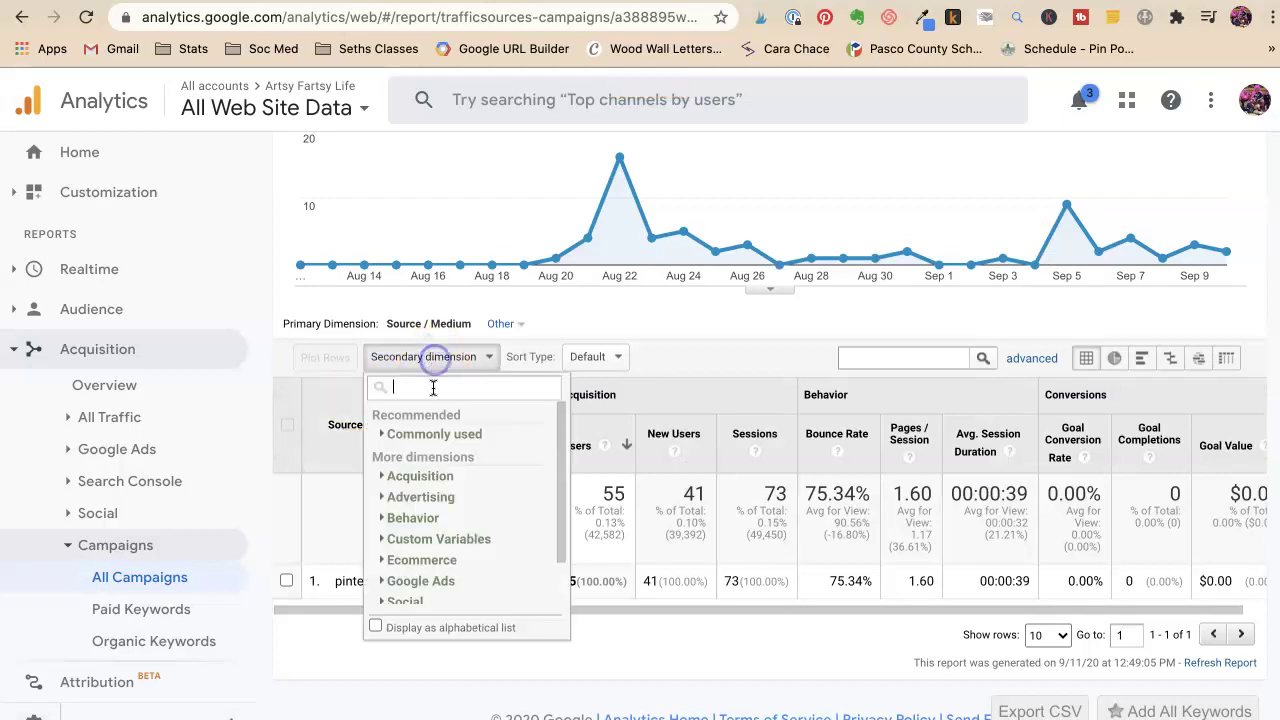
{"action": "left_click", "coordinate": [18, 22]}
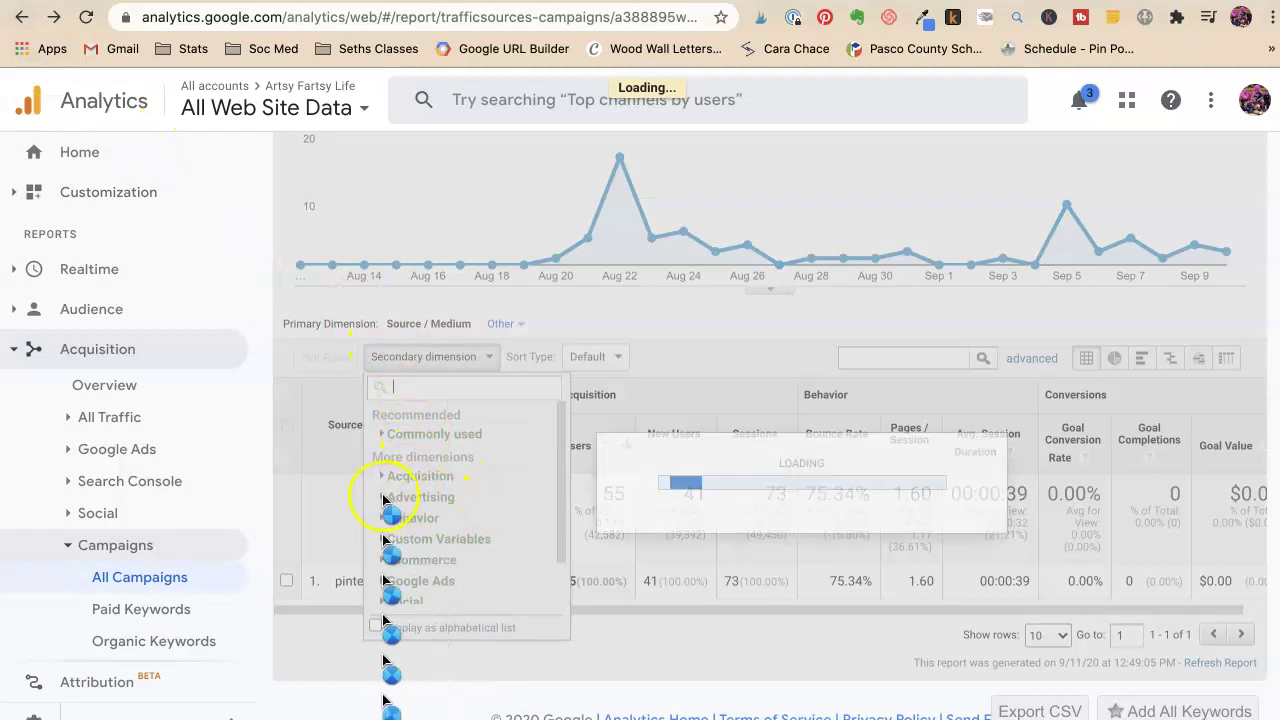
{"action": "scroll", "coordinate": [395, 490], "scroll_direction": "down", "scroll_amount": 3}
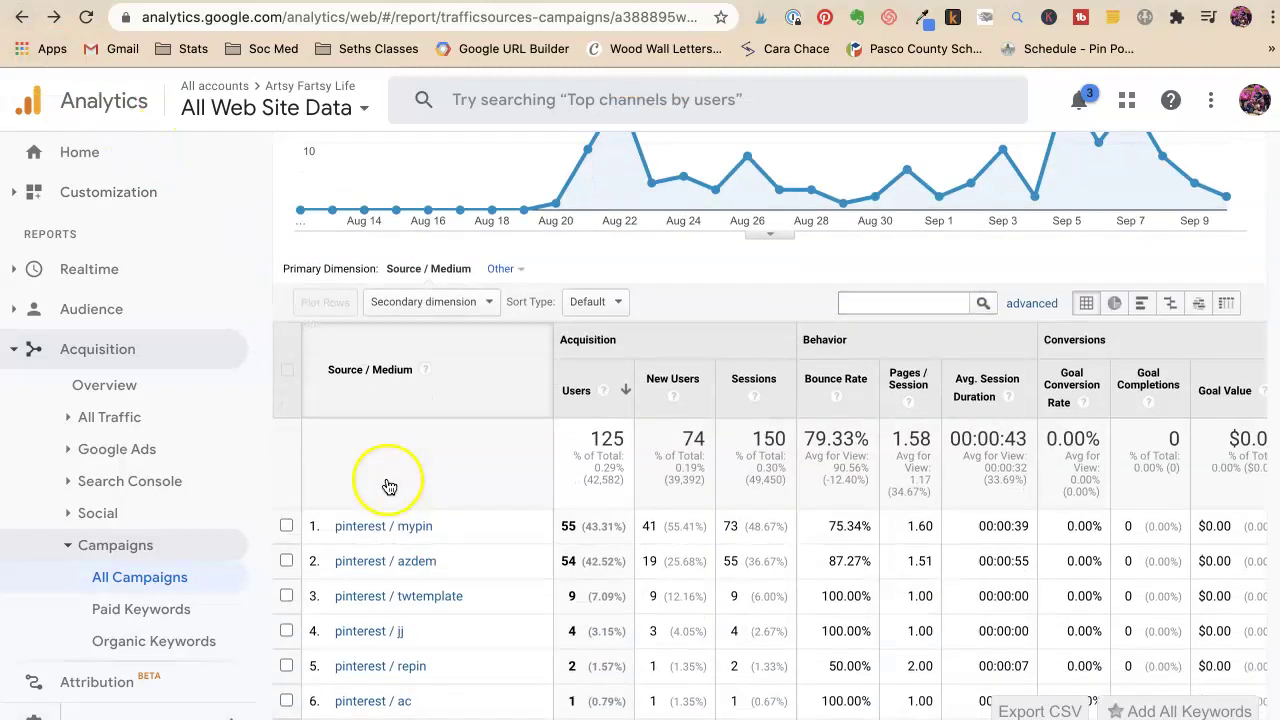
- Open the pinterest / azdem entry of pintastic, add Landing Page as its secondary dimension, and examine the users trend
{"action": "left_click", "coordinate": [393, 561]}
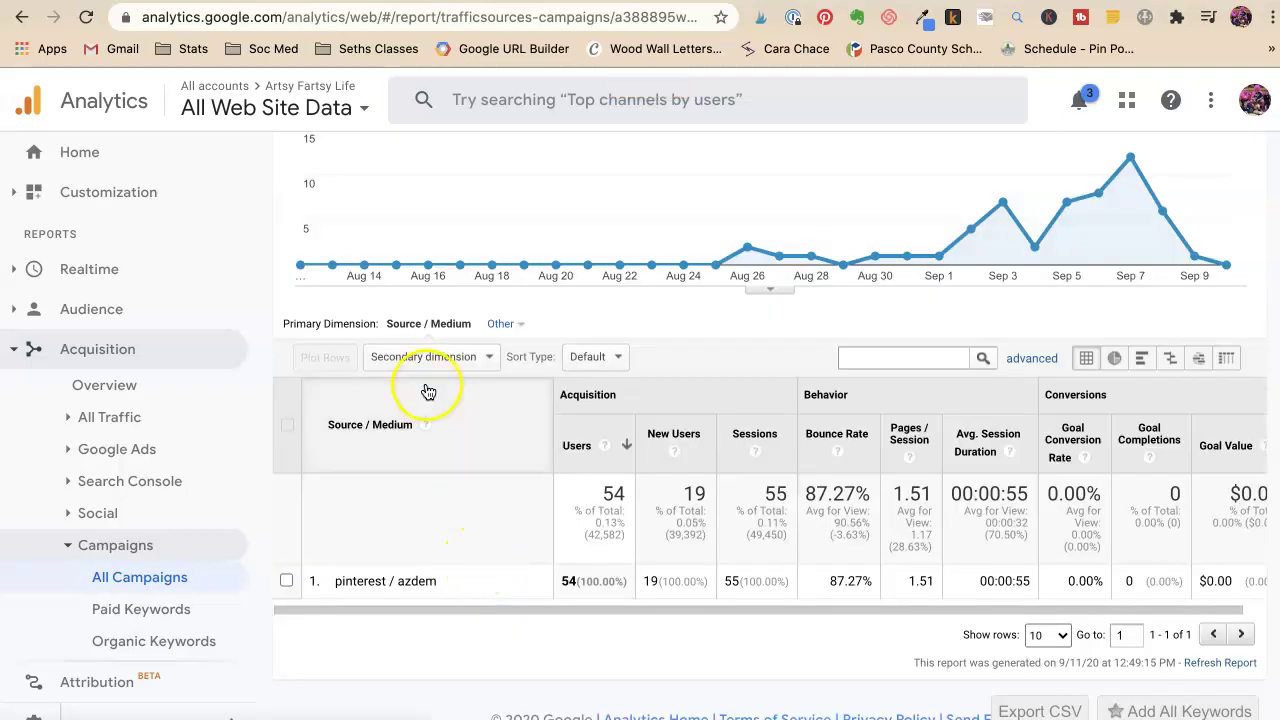
{"action": "left_click", "coordinate": [425, 358]}
{"action": "type", "text": "landing page"}
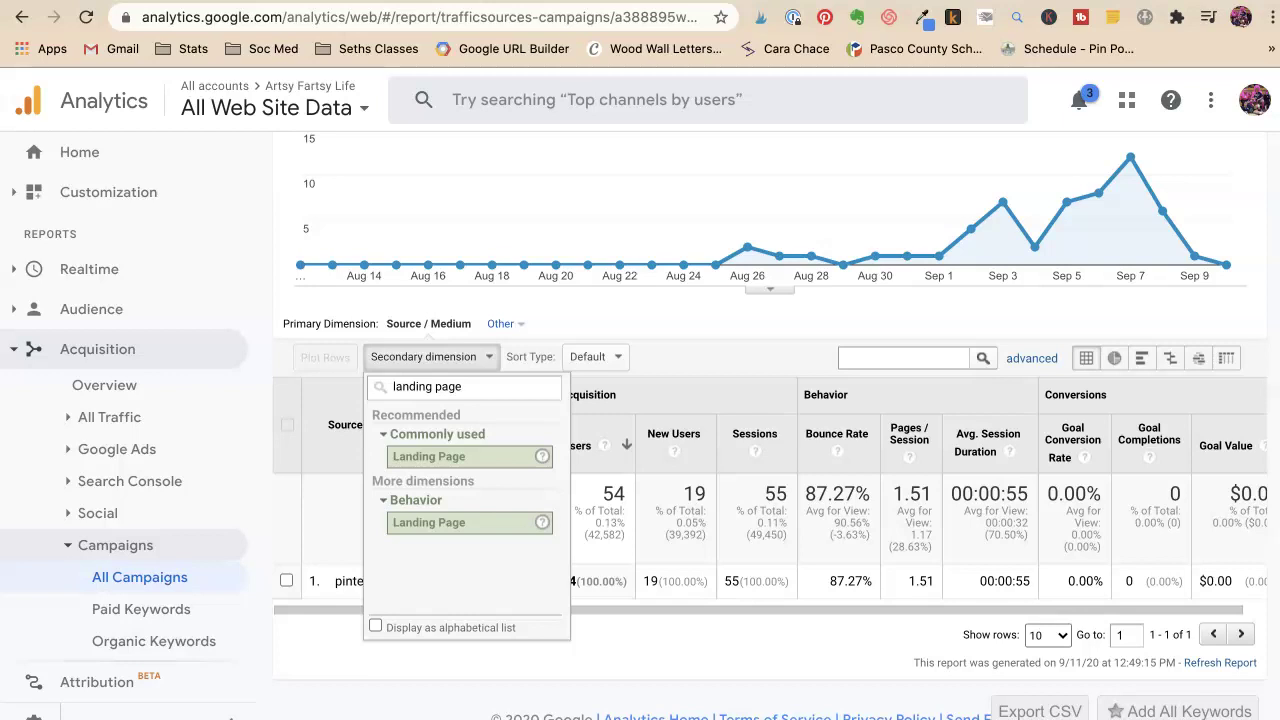
{"action": "left_click", "coordinate": [490, 460]}
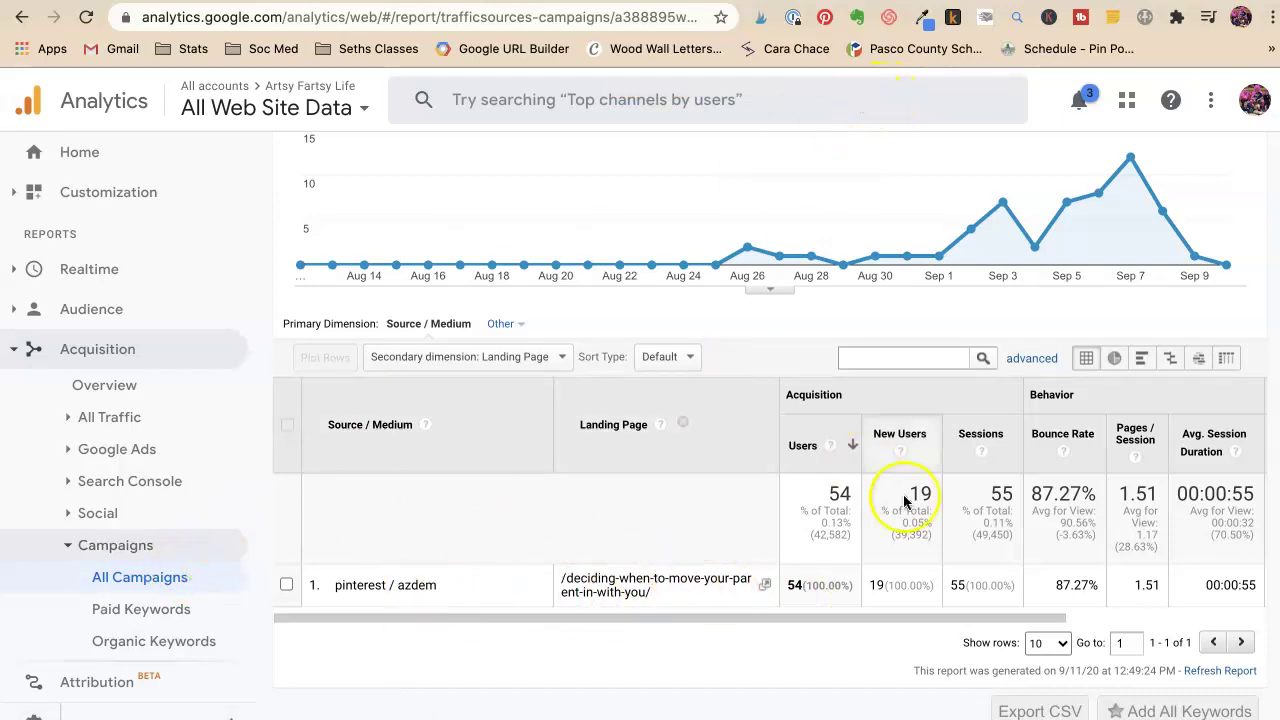
{"action": "scroll", "coordinate": [586, 463], "scroll_direction": "up", "scroll_amount": 3}
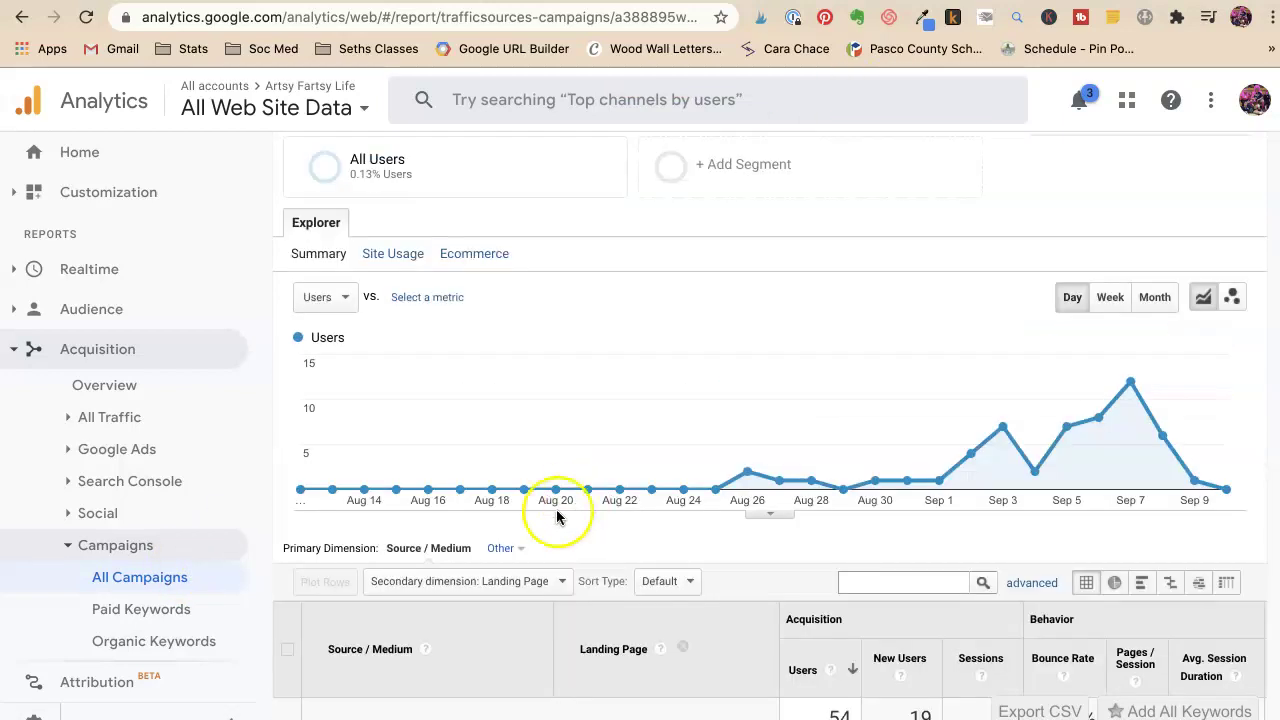
{"action": "left_click", "coordinate": [116, 583]}
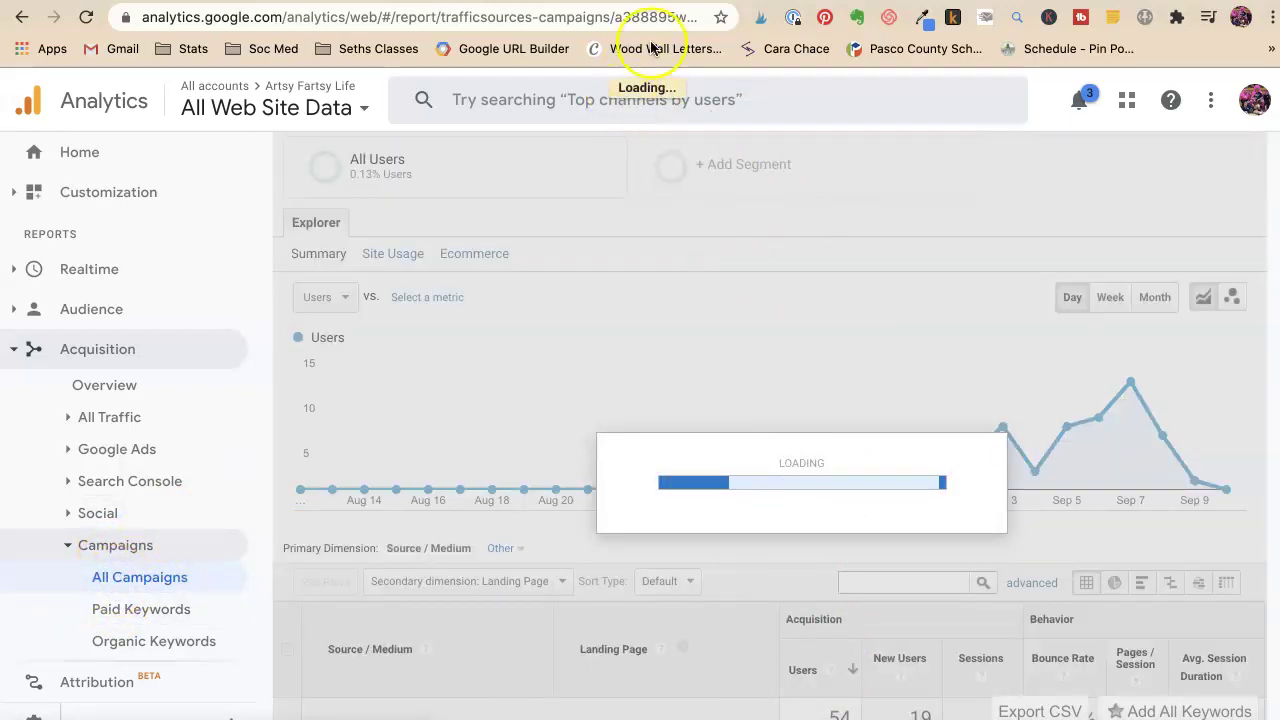
- Switch to Tailwind and open the Publisher's pin drafts
{"action": "left_click", "coordinate": [620, 17]}
{"action": "type", "text": "tail"}
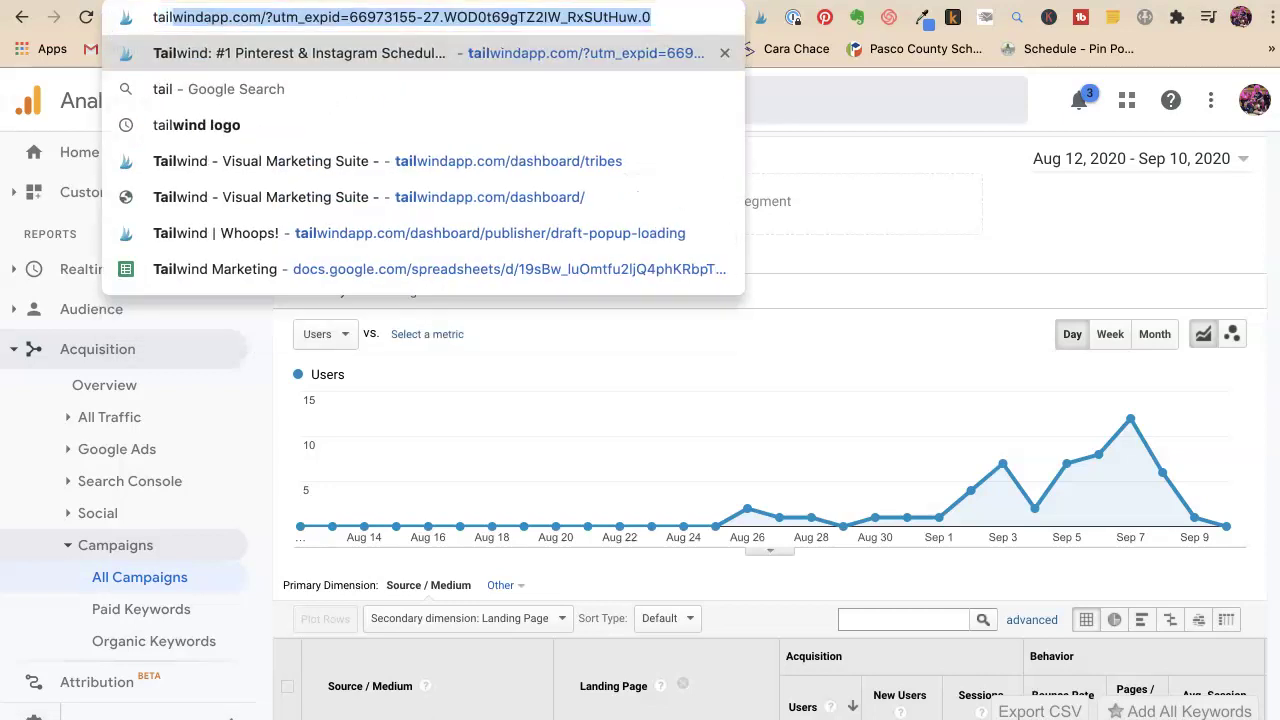
{"action": "key", "text": "Return"}
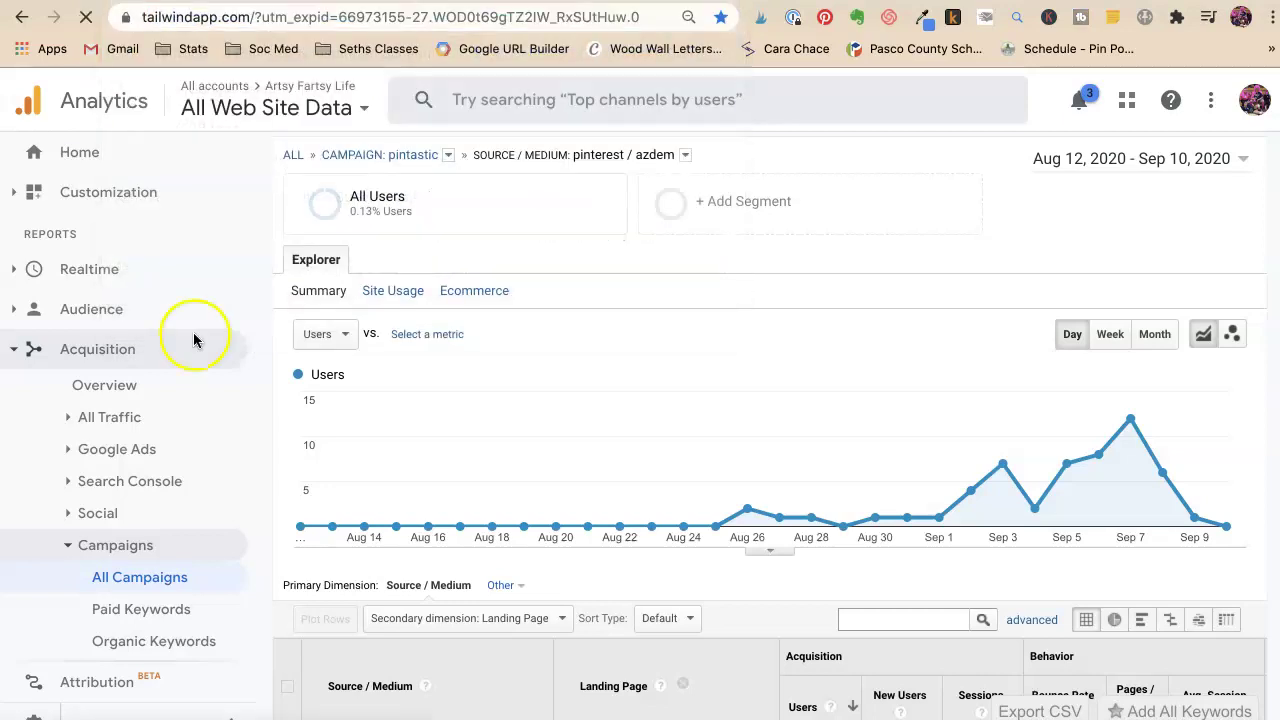
{"action": "left_click", "coordinate": [1006, 112]}
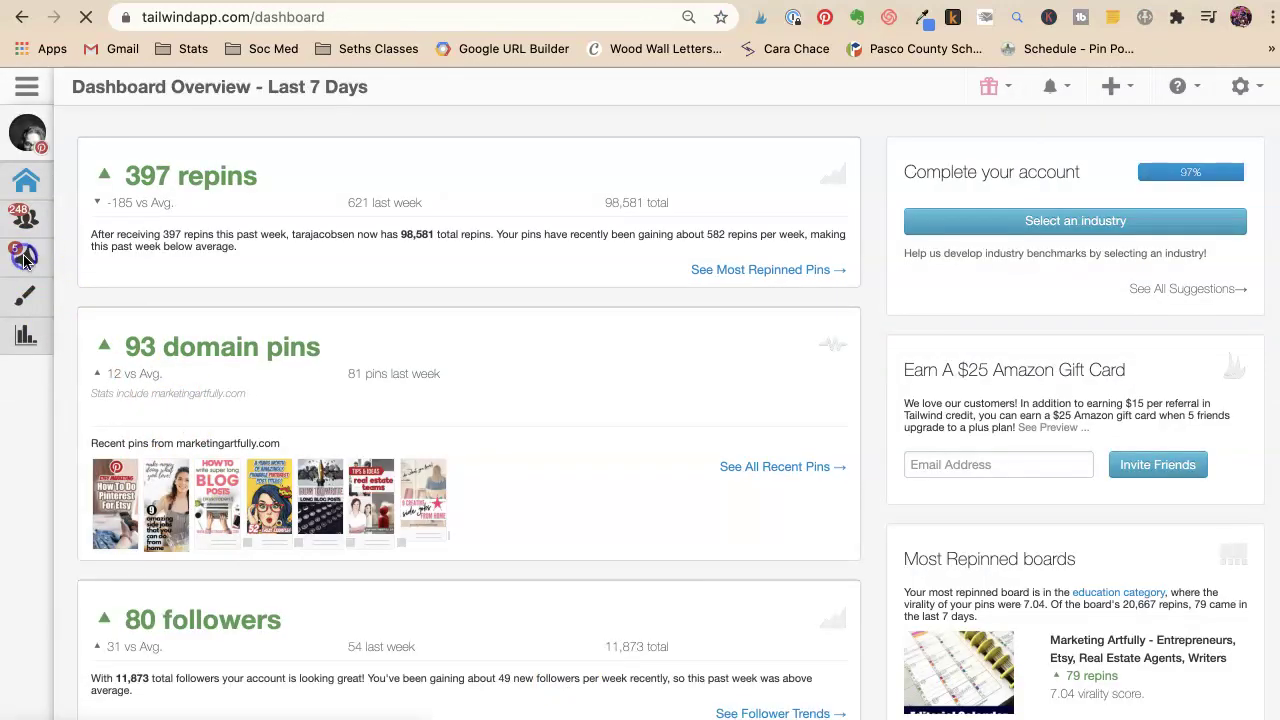
{"action": "left_click", "coordinate": [26, 257]}
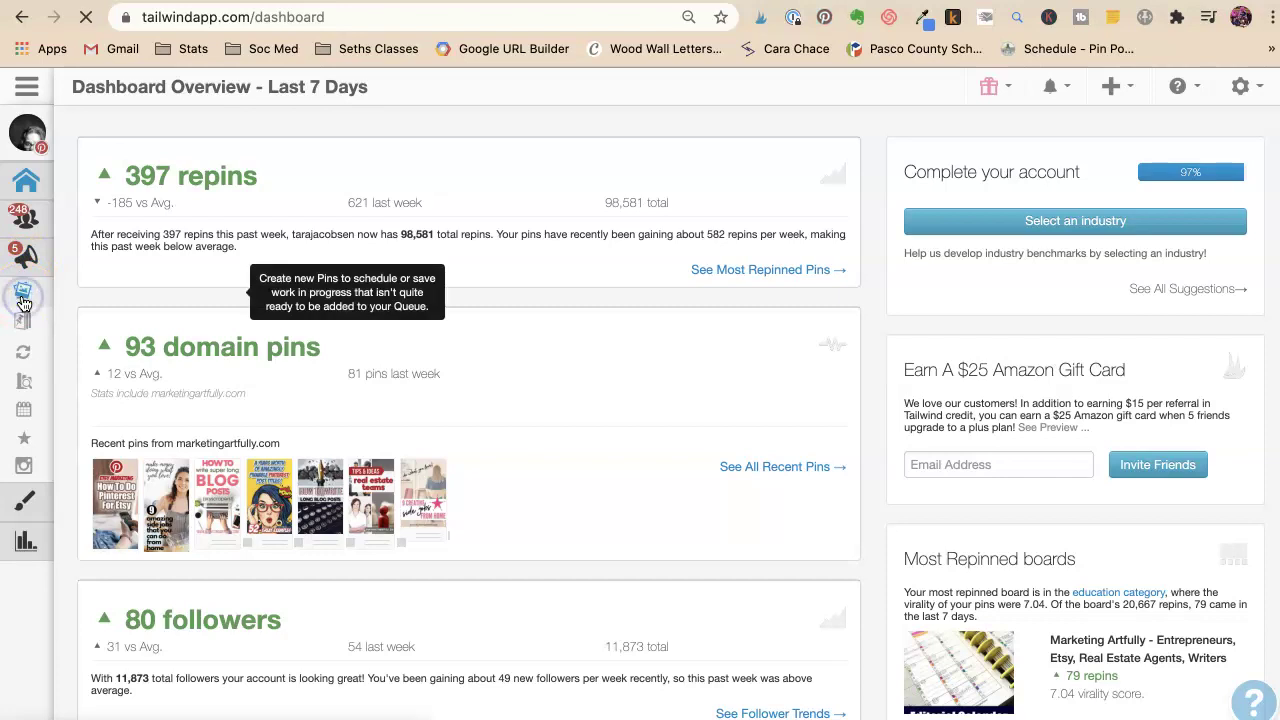
{"action": "left_click", "coordinate": [24, 299]}
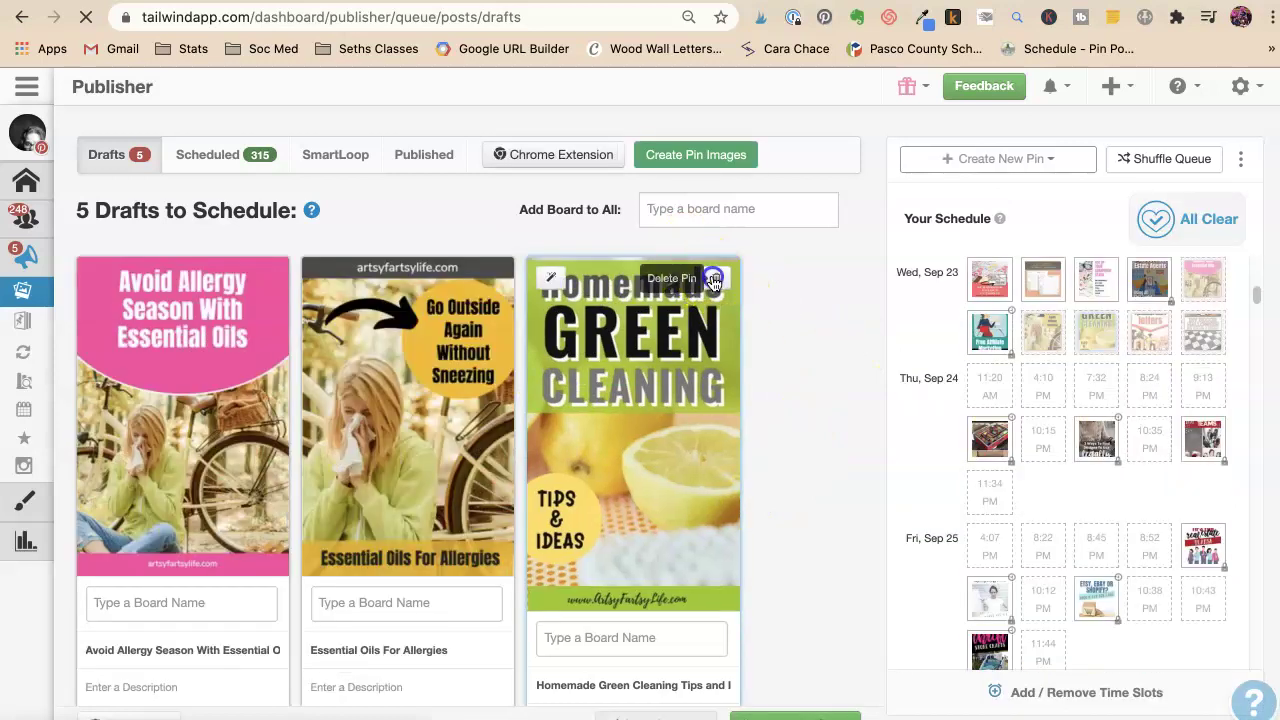
- Delete the Homemade Green Cleaning, paper mache Halloween letters and DIY Decor Halloween drafts
{"action": "left_click", "coordinate": [713, 282]}
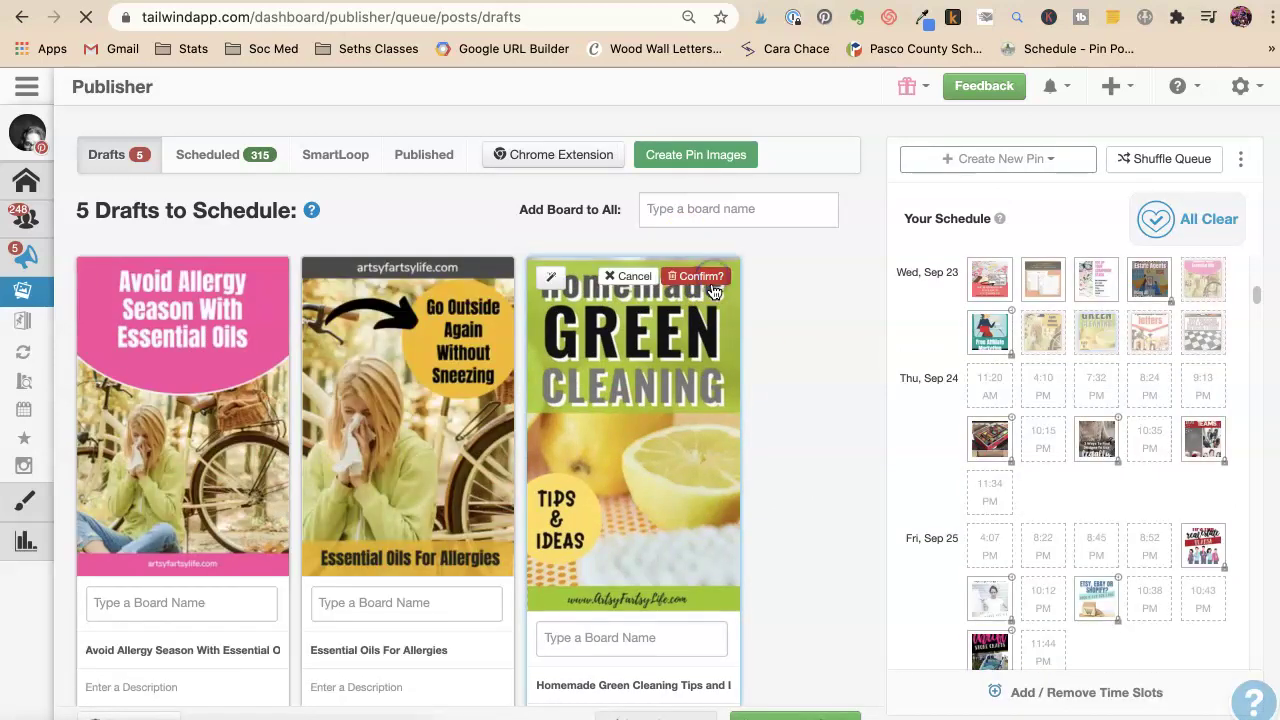
{"action": "left_click", "coordinate": [705, 278]}
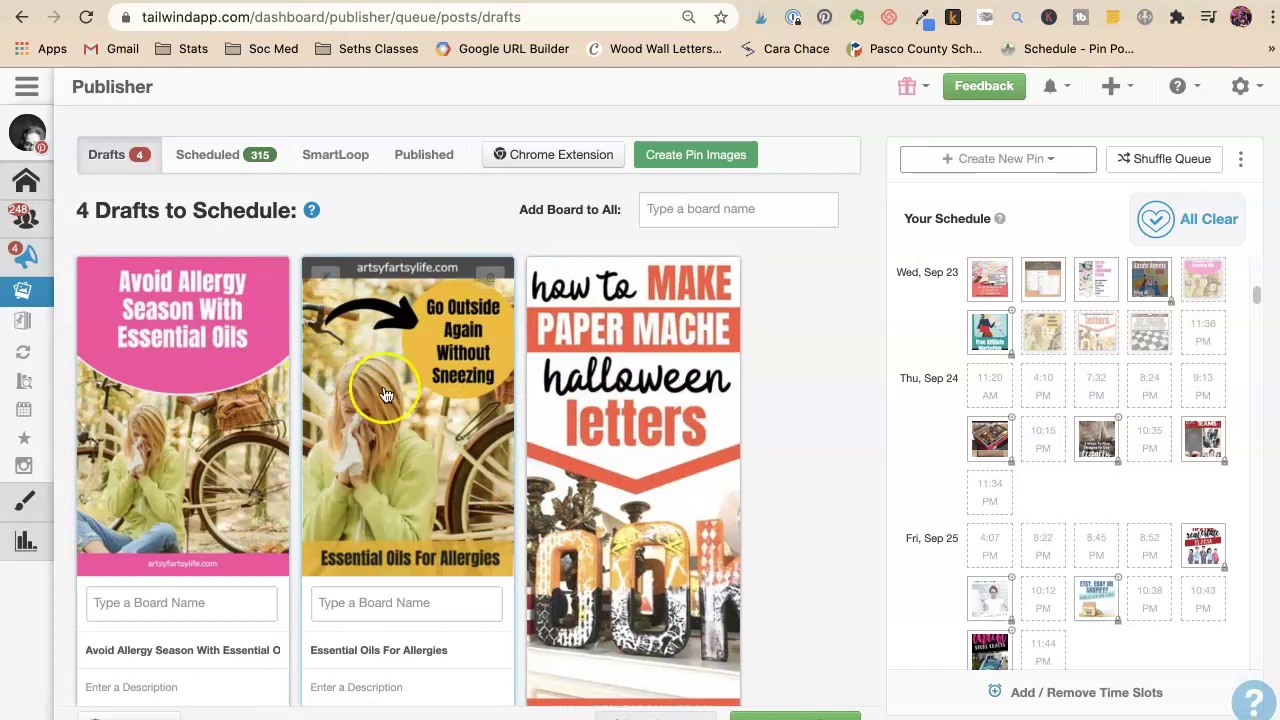
{"action": "left_click", "coordinate": [716, 279]}
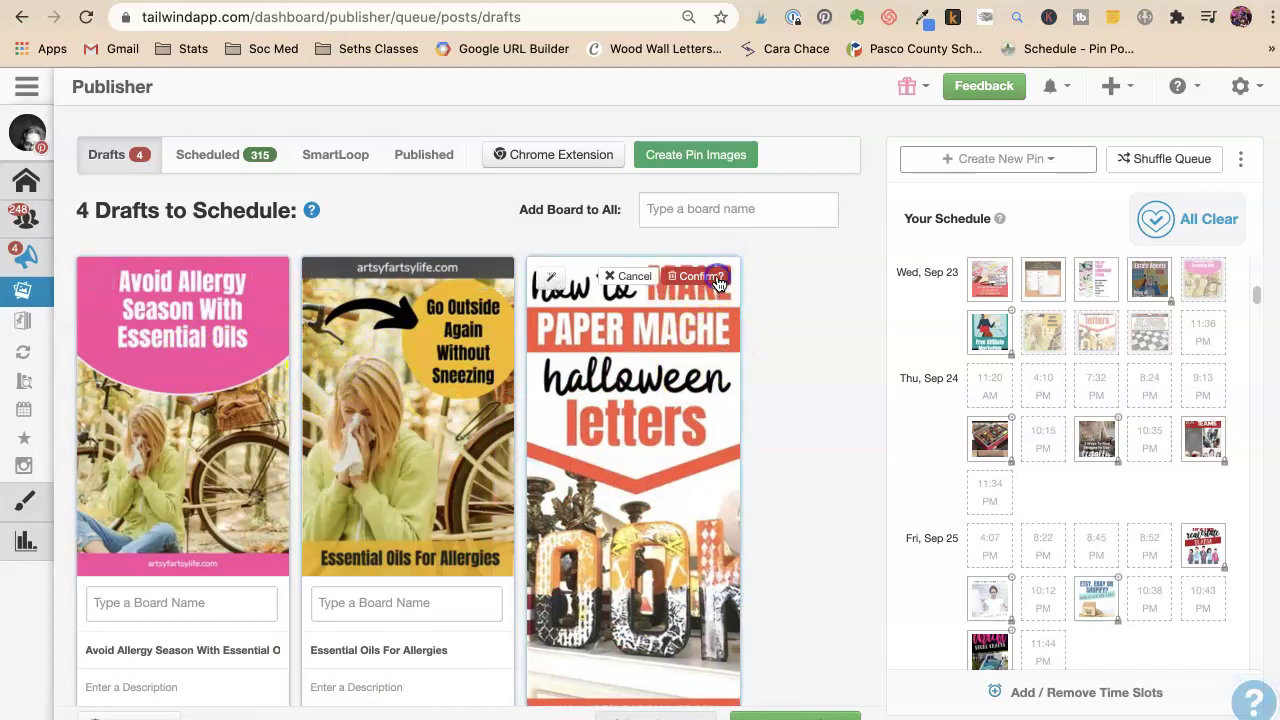
{"action": "left_click", "coordinate": [712, 278]}
{"action": "left_click", "coordinate": [716, 278]}
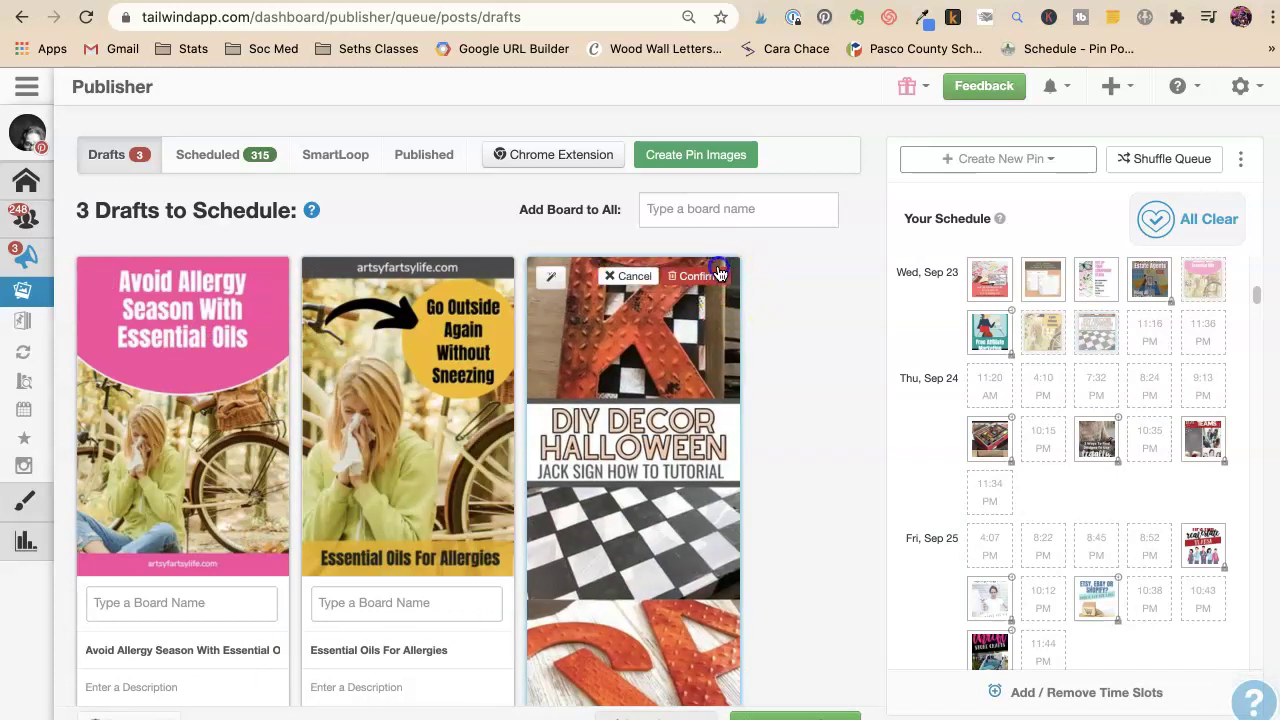
{"action": "left_click", "coordinate": [707, 278]}
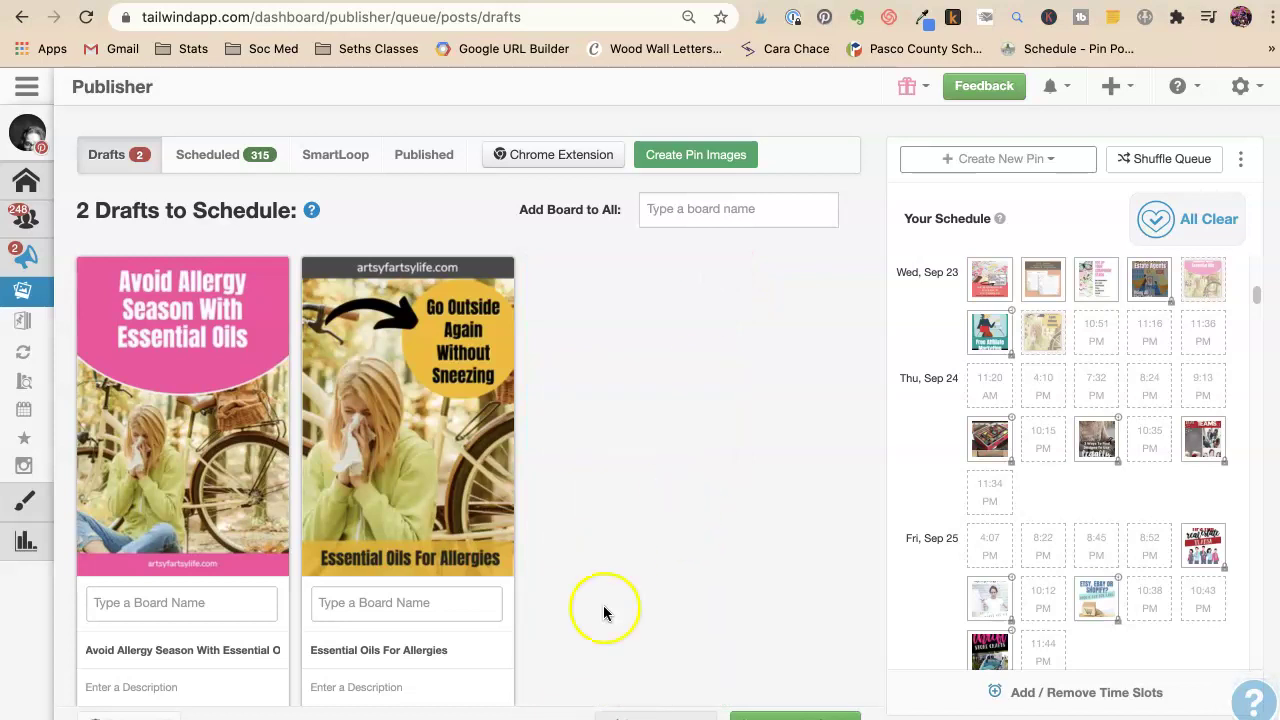
- Switch to the Google campaign URL builder, change the campaign medium to repiin-mediaum, and select the generated URL for copying
{"action": "key", "text": "super+Tab"}
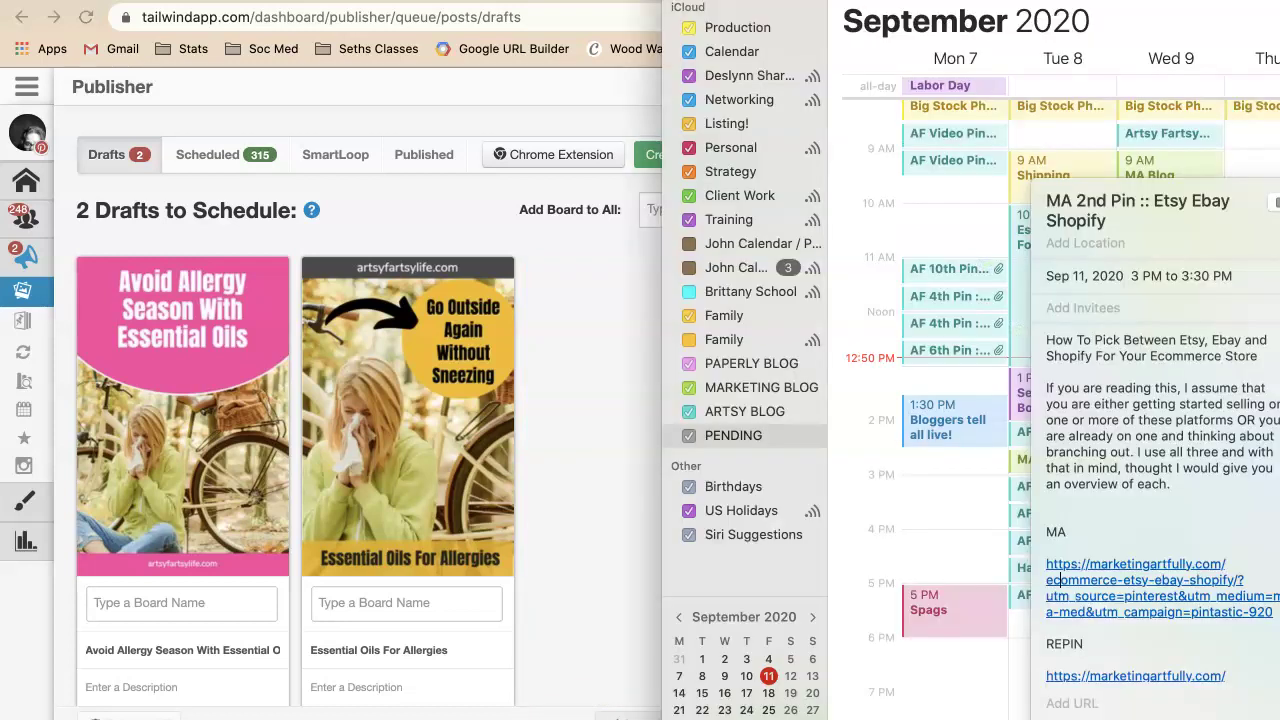
{"action": "left_click_drag", "start_coordinate": [977, 688], "coordinate": [588, 400]}
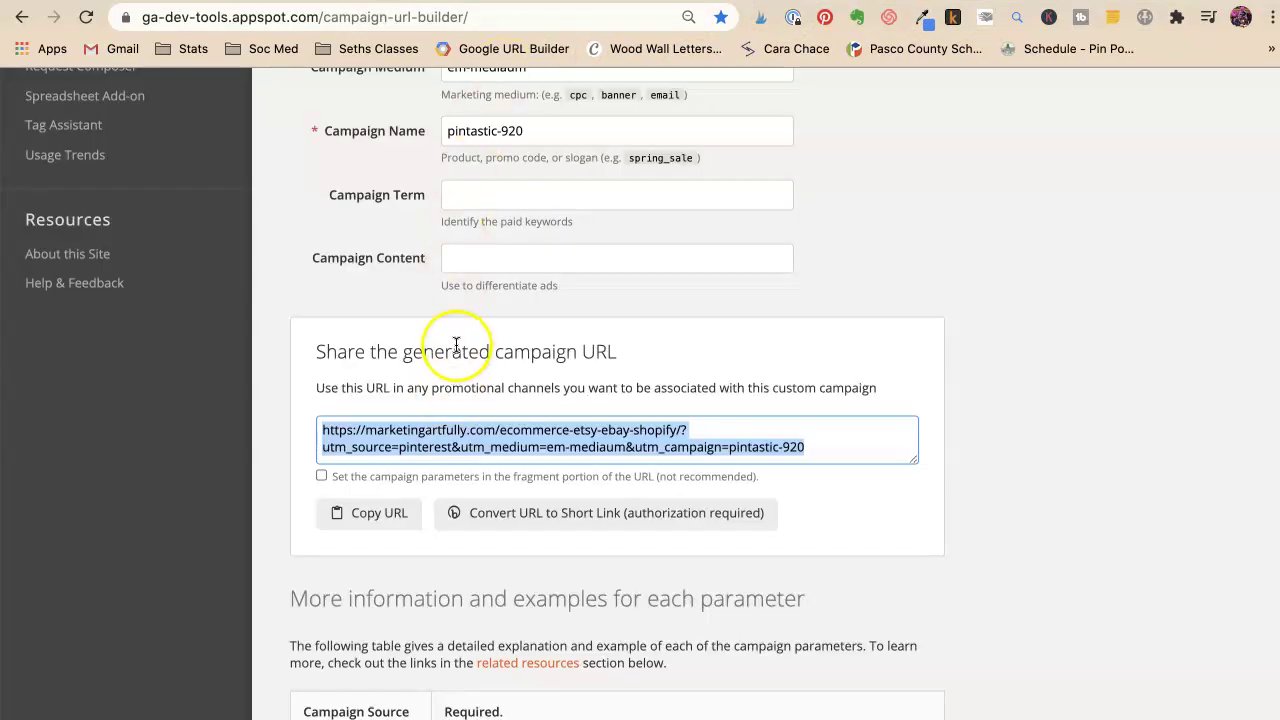
{"action": "scroll", "coordinate": [457, 343], "scroll_direction": "up", "scroll_amount": 3}
{"action": "left_click", "coordinate": [454, 287]}
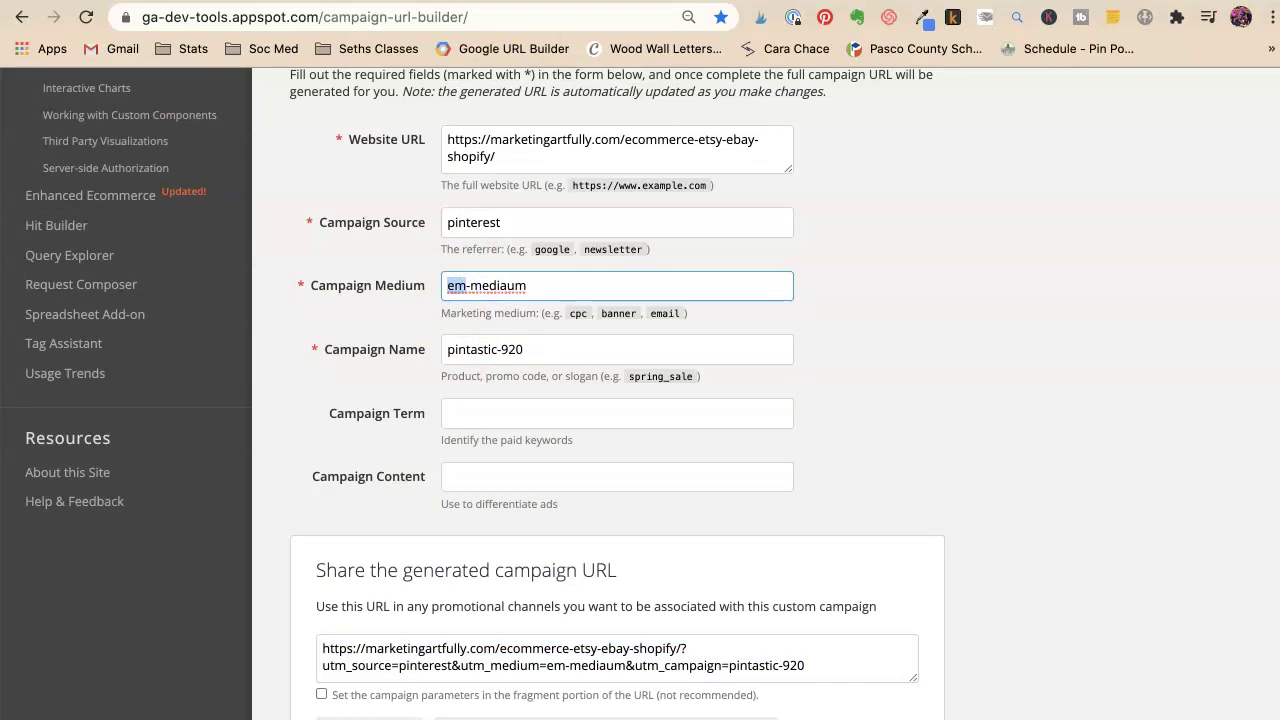
{"action": "type", "text": "repiin"}
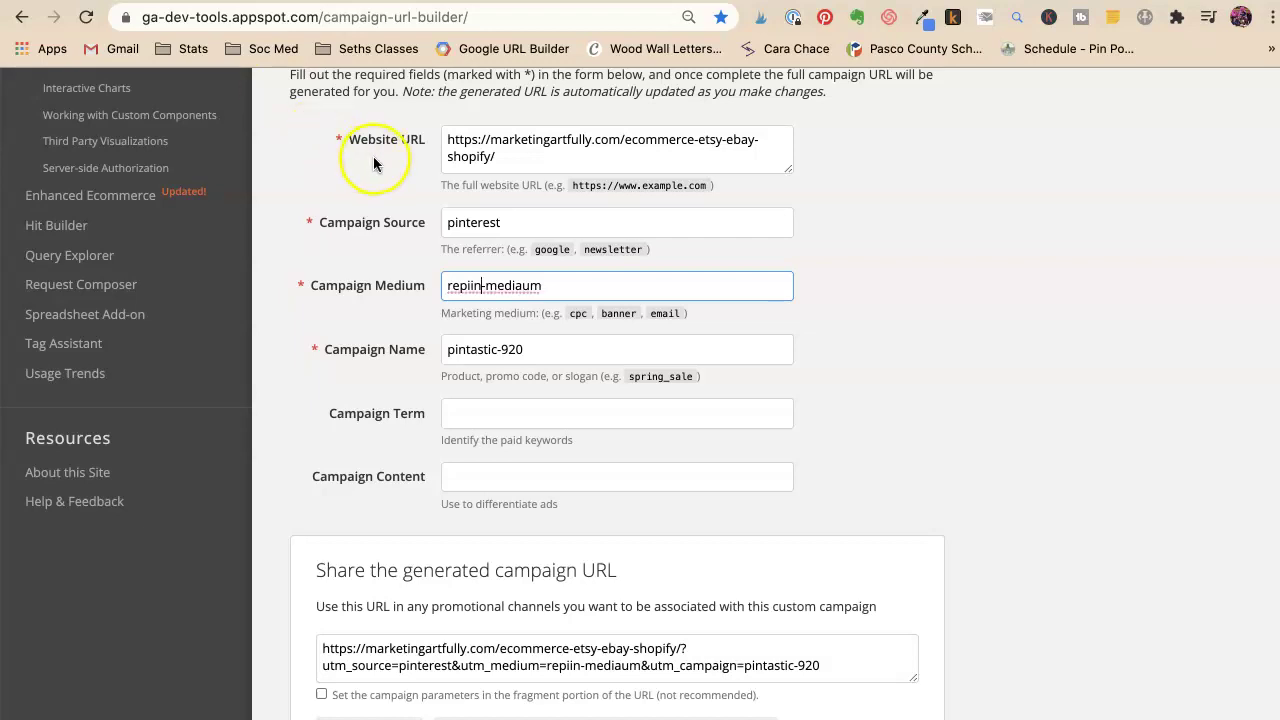
{"action": "left_click", "coordinate": [487, 650]}
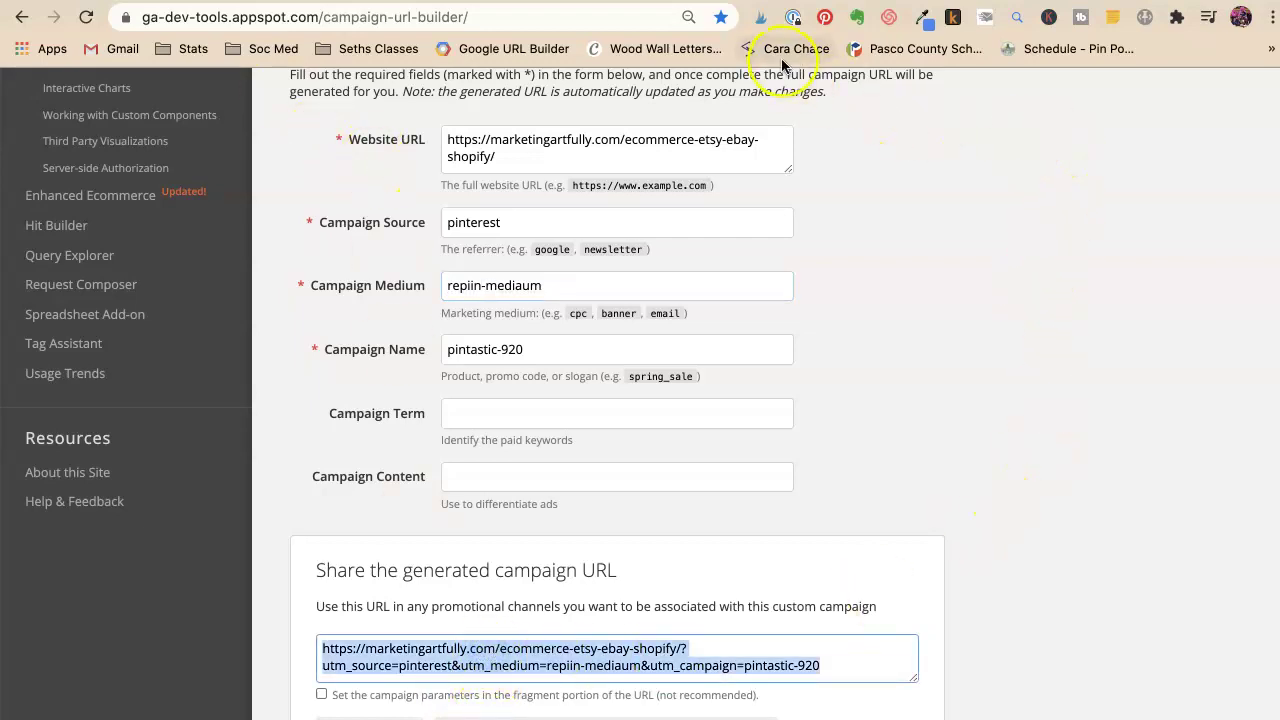
- In Tailwind, set the Etsy, Ebay or Shopify draft's source URL to the copied campaign link and enter a title starting "Ecommerce Thoughts...Etsy Versus"
{"action": "key", "text": "ctrl+Tab"}
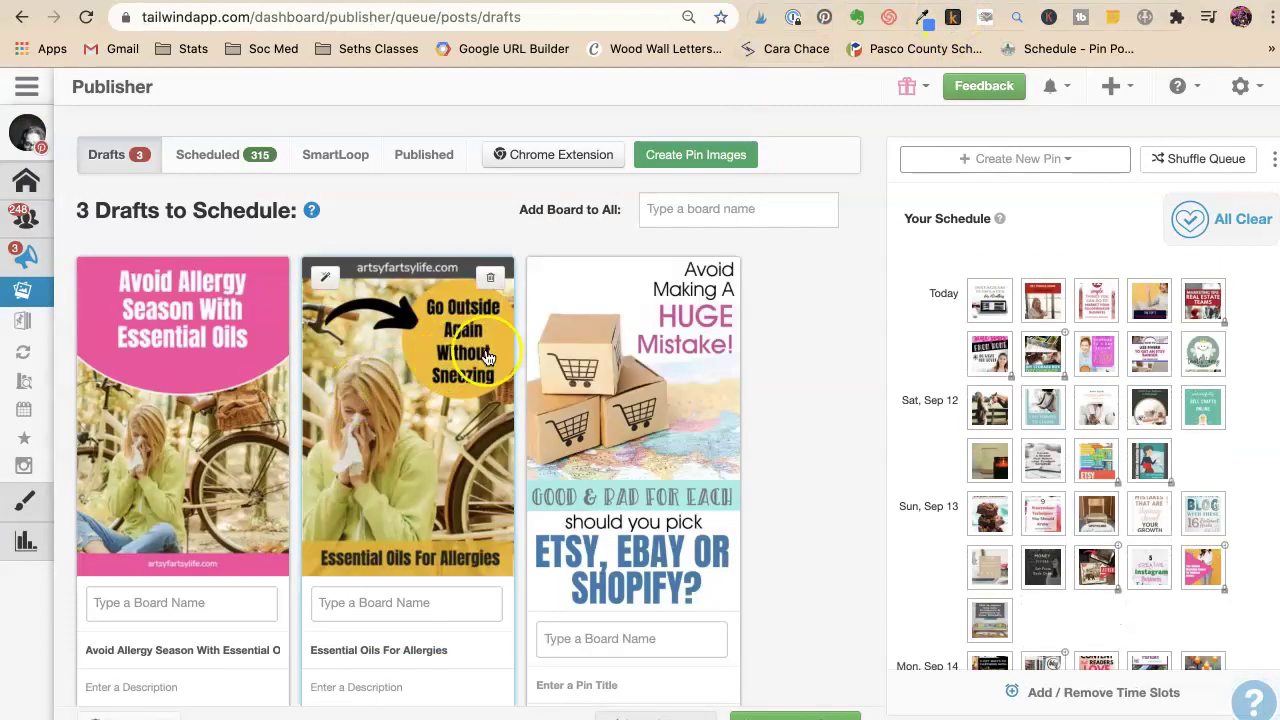
{"action": "scroll", "coordinate": [488, 358], "scroll_direction": "down", "scroll_amount": 5}
{"action": "left_click", "coordinate": [594, 627]}
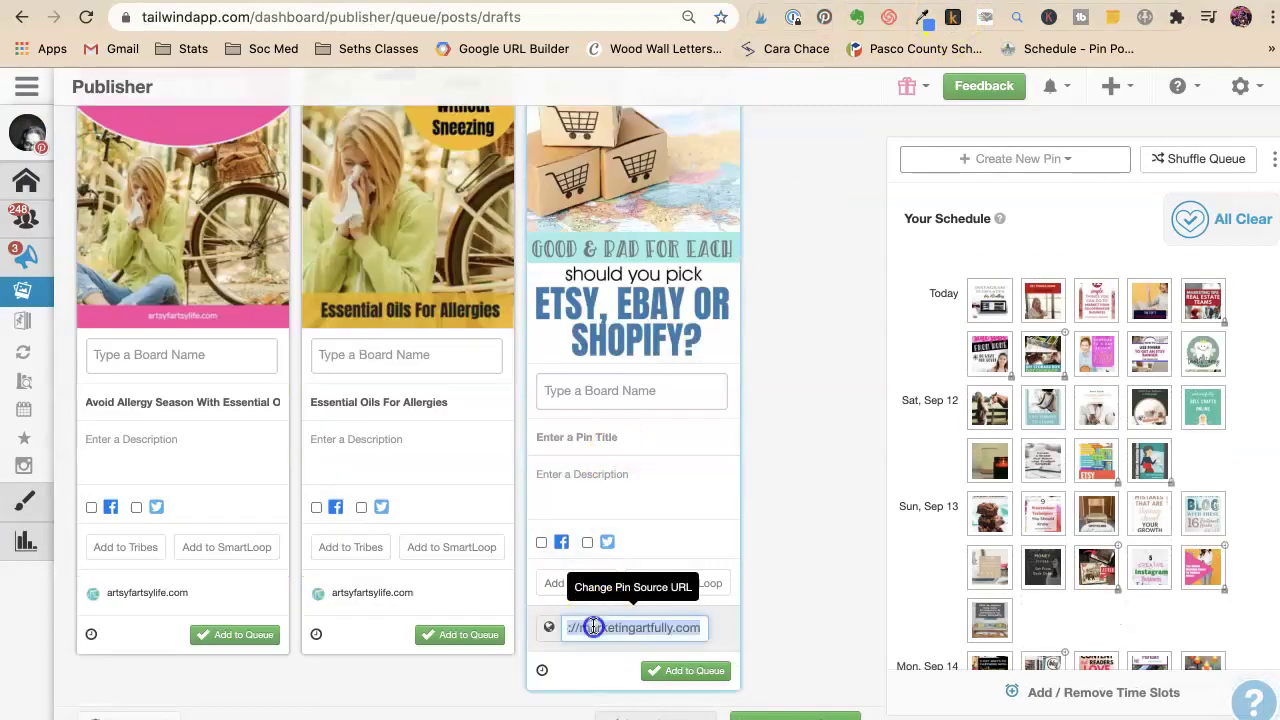
{"action": "key", "text": "ctrl+v"}
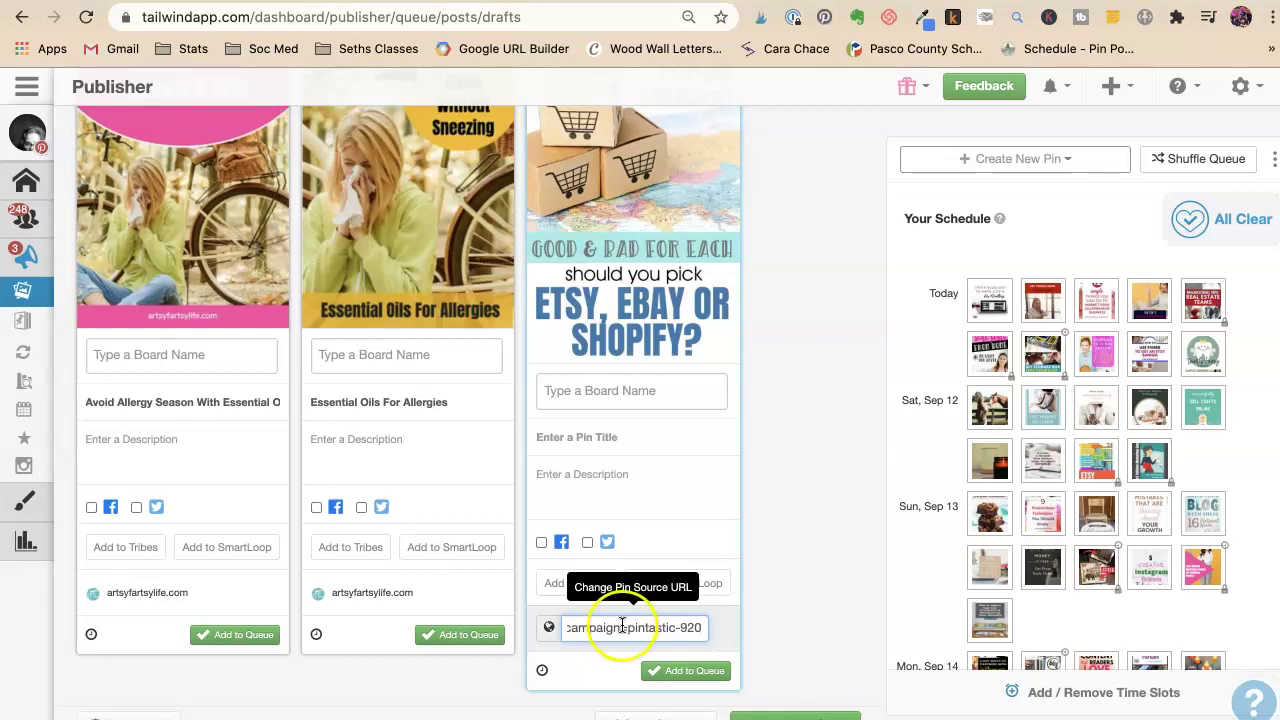
{"action": "left_click", "coordinate": [790, 616]}
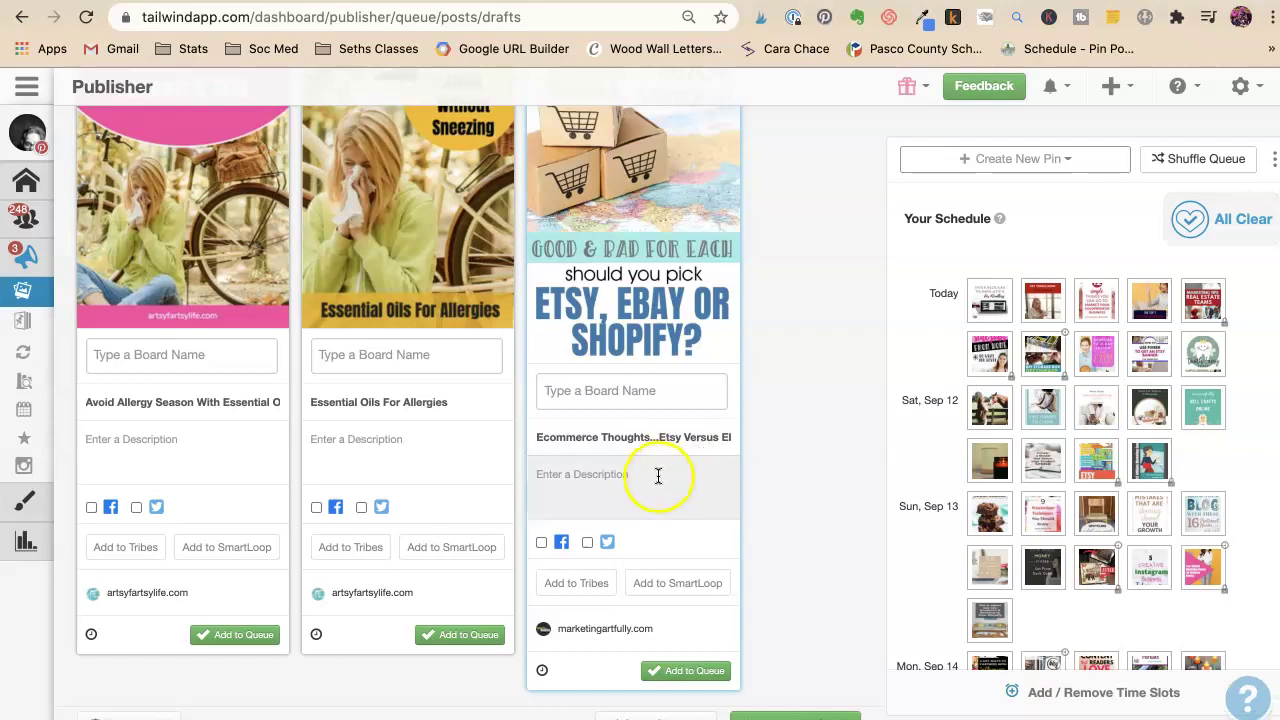
- Copy the paragraph starting "If you are reading this" from the MA 2nd Pin calendar event into the Etsy, Ebay or Shopify draft's description
{"action": "mouse_move", "coordinate": [1195, 540]}
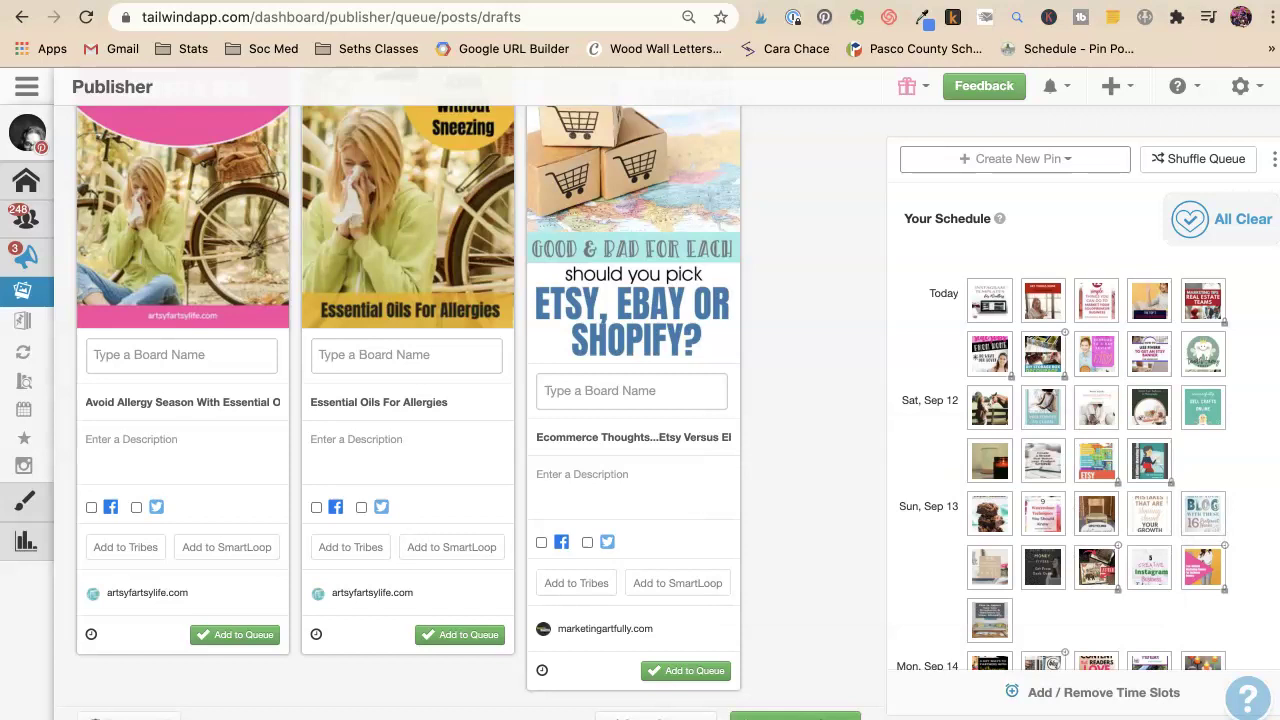
{"action": "key", "text": "super+Tab"}
{"action": "left_click_drag", "start_coordinate": [1176, 489], "coordinate": [1034, 392]}
{"action": "key", "text": "super+c"}
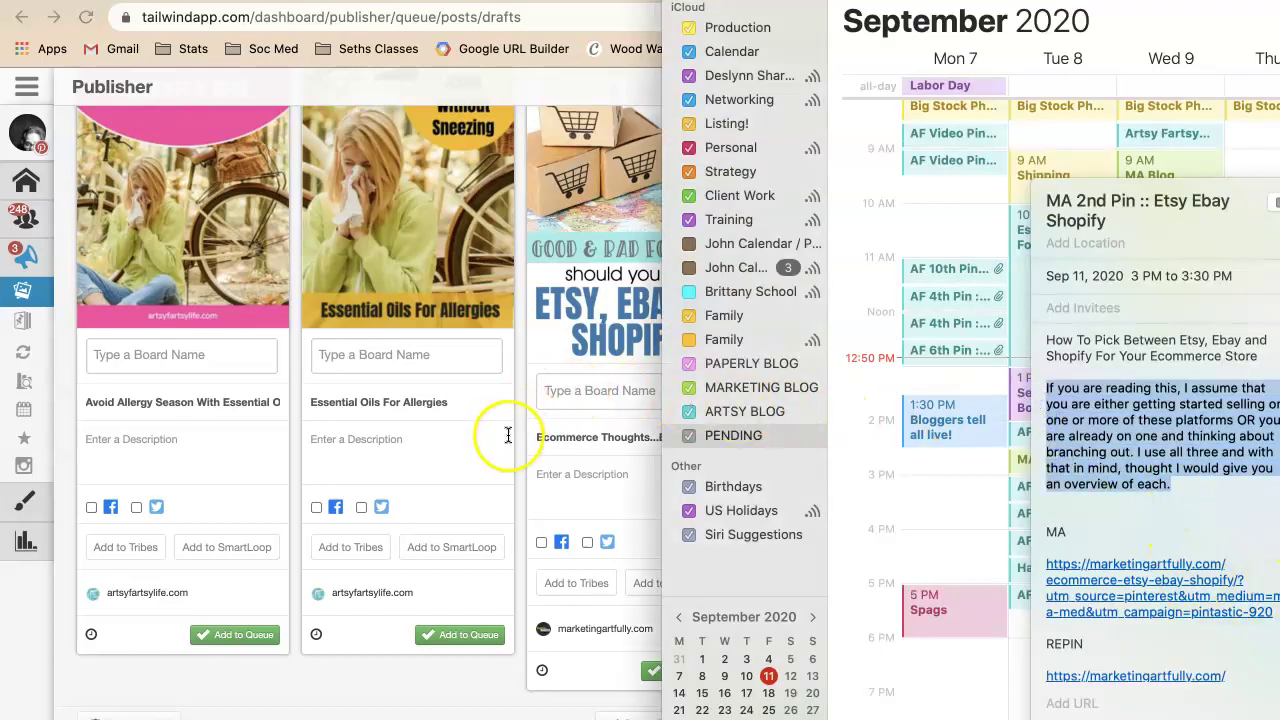
{"action": "left_click", "coordinate": [557, 471]}
{"action": "key", "text": "super+v"}
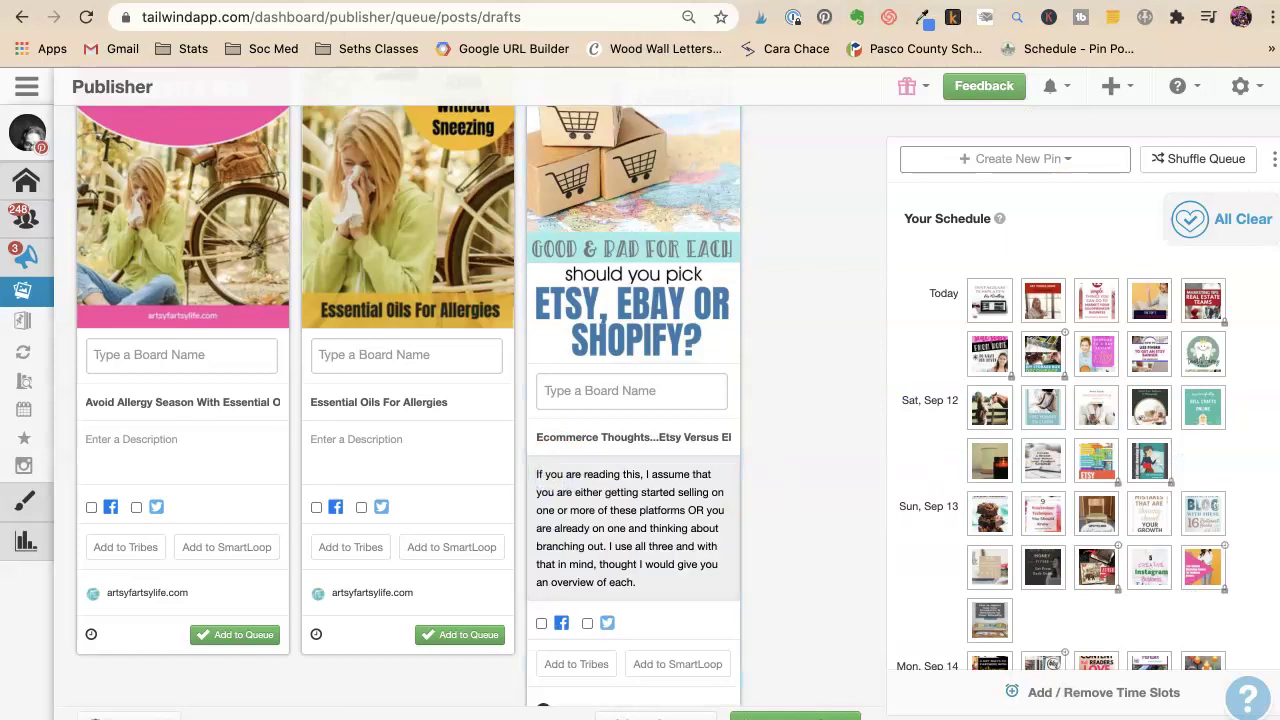
- Highlight the "How To Pick Between Etsy, Ebay and Shopify" title in the calendar event, and return to the Tailwind draft
{"action": "key", "text": "super+Tab"}
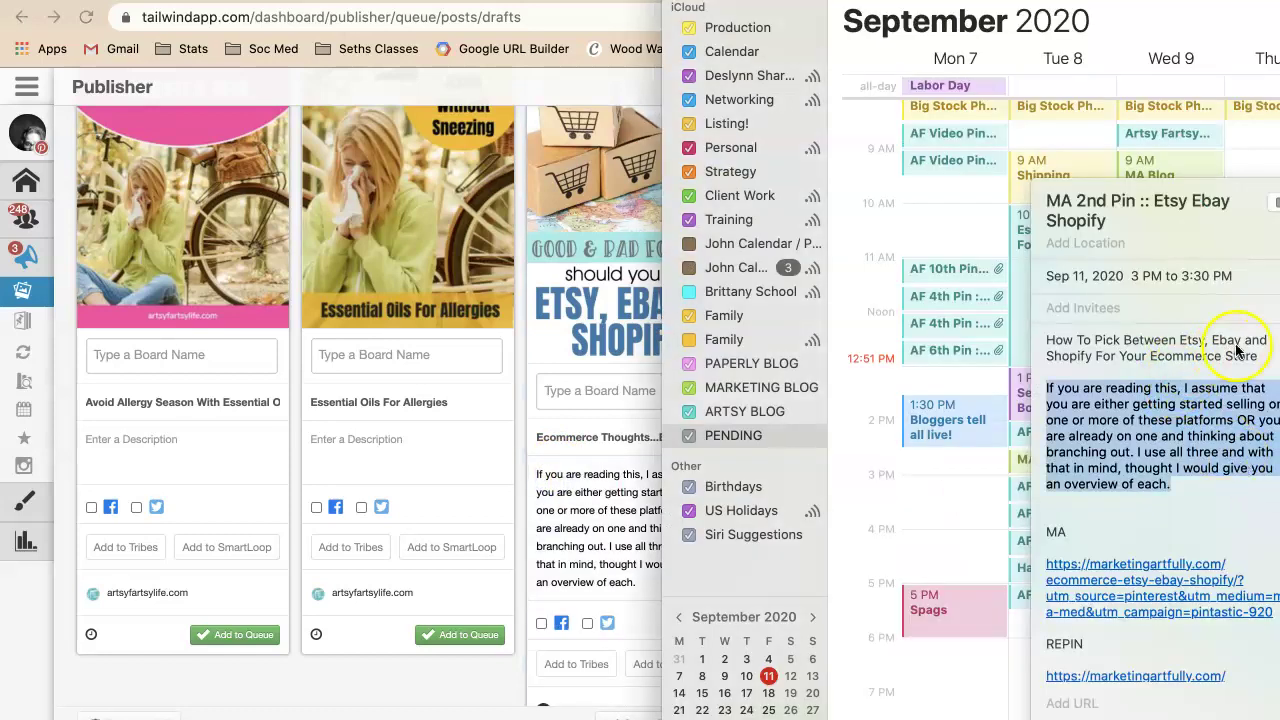
{"action": "left_click_drag", "start_coordinate": [1258, 358], "coordinate": [1044, 346]}
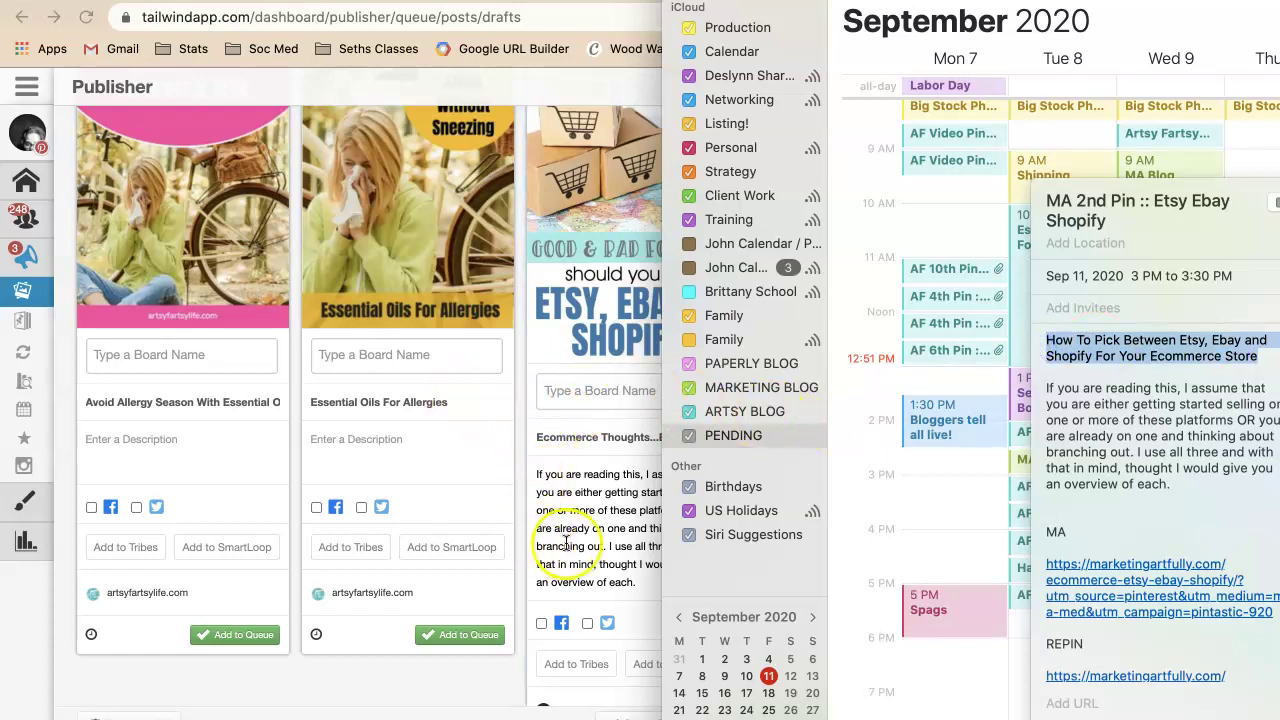
{"action": "left_click", "coordinate": [567, 492]}
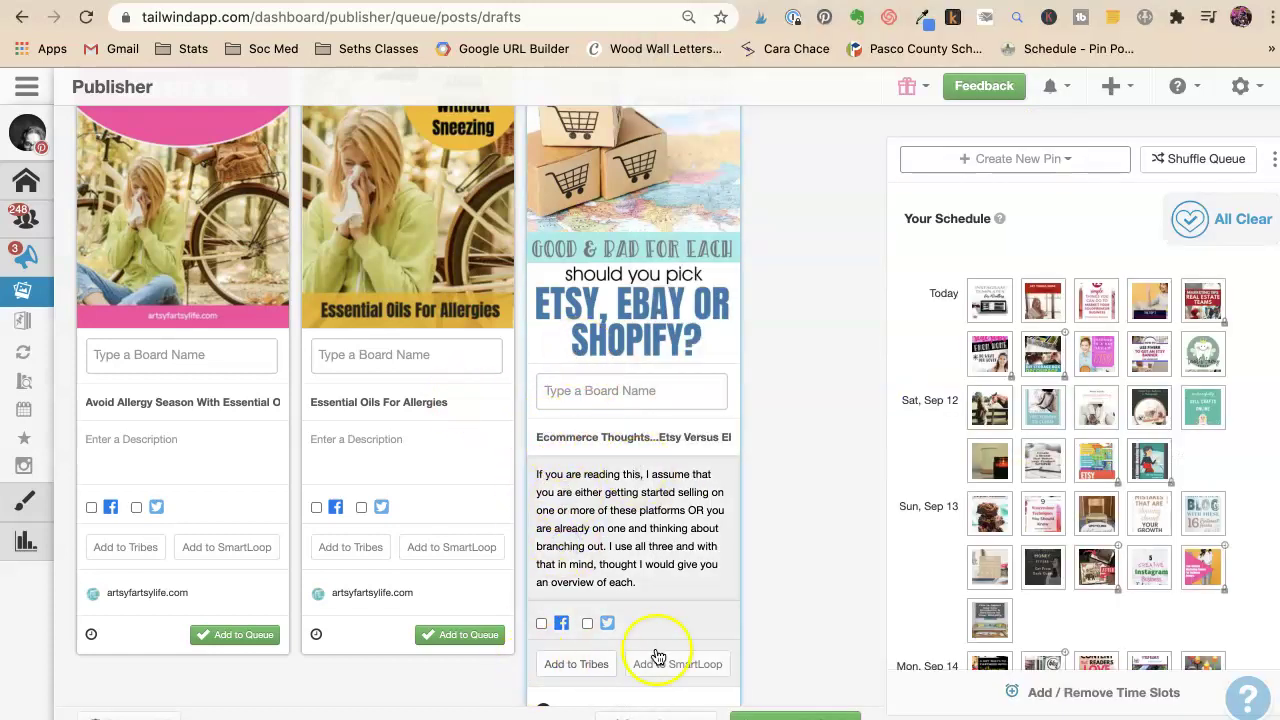
- Add the All Etsy Boards list to the Etsy, Ebay or Shopify draft, and remove its Etsy Marketing and Etsy SEO Search boards
{"action": "left_click", "coordinate": [613, 388]}
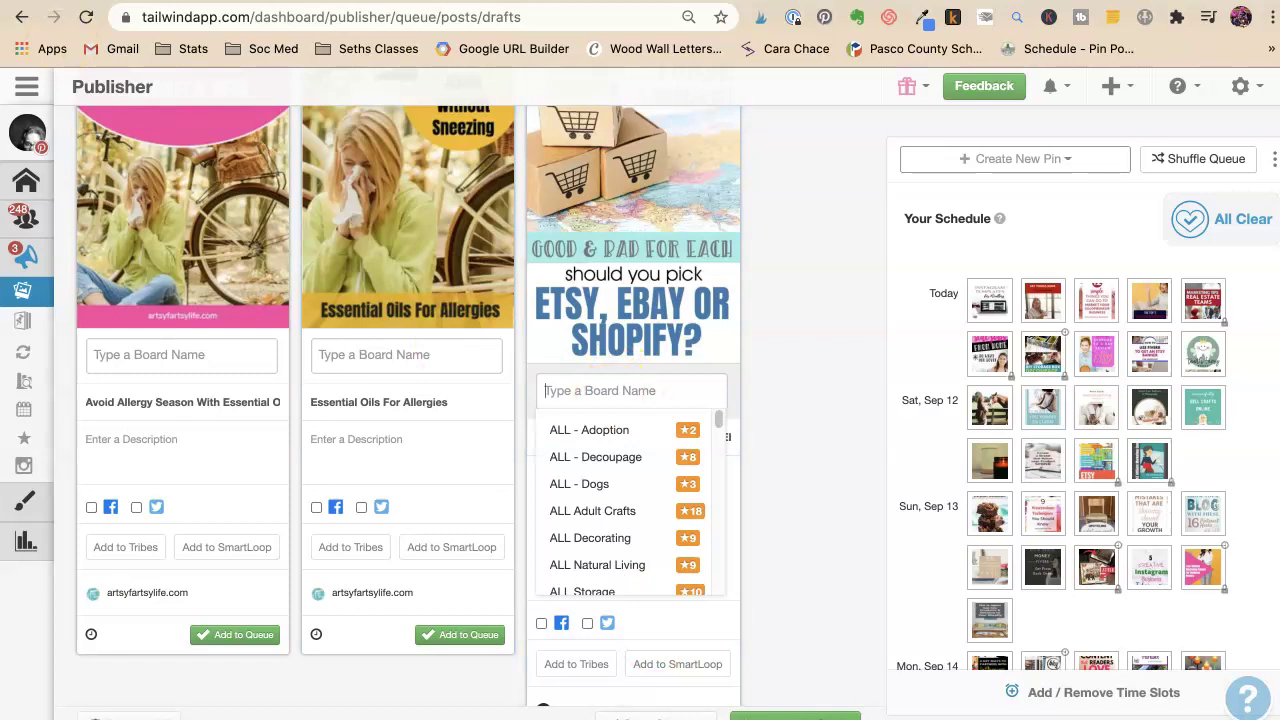
{"action": "type", "text": "etsy"}
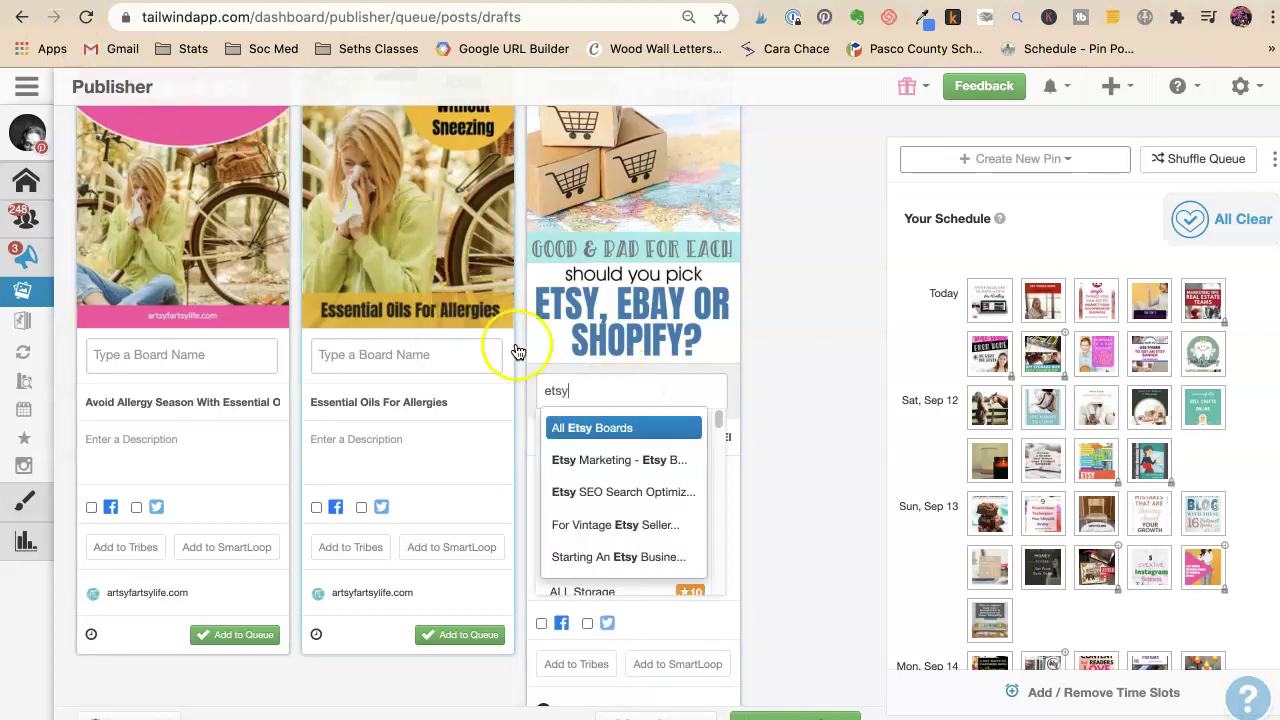
{"action": "left_click", "coordinate": [624, 427]}
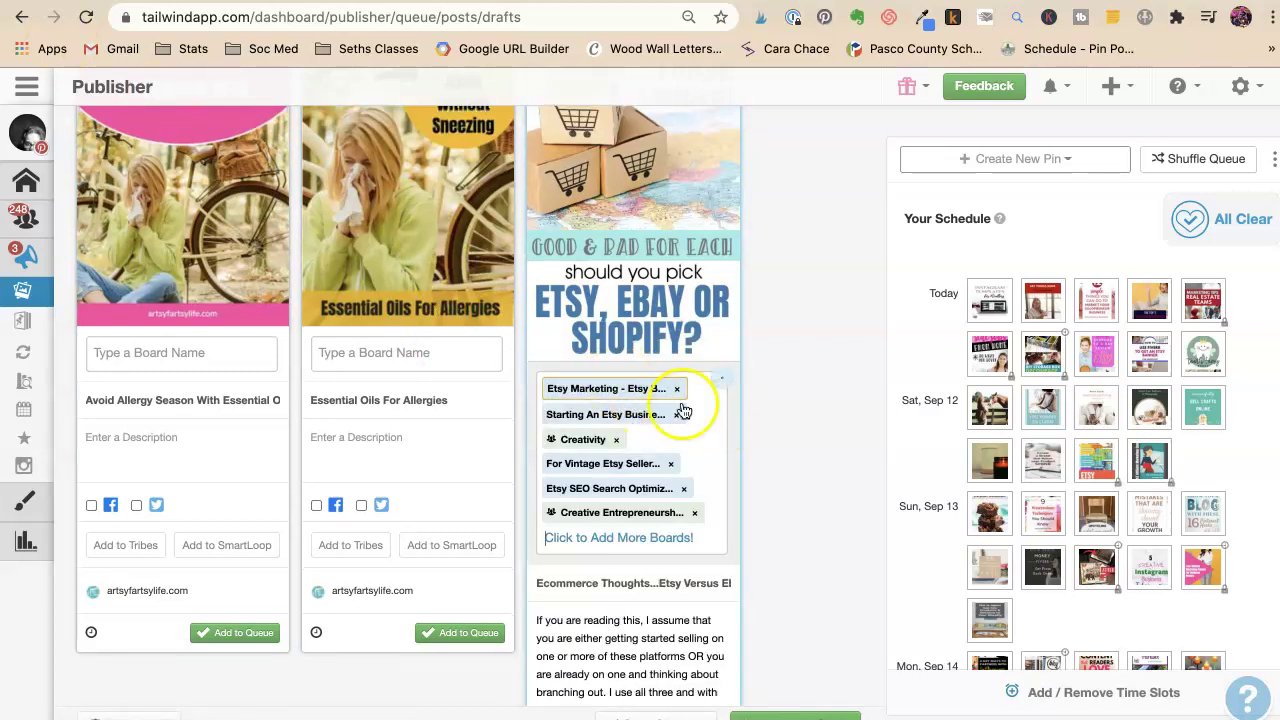
{"action": "left_click", "coordinate": [675, 389]}
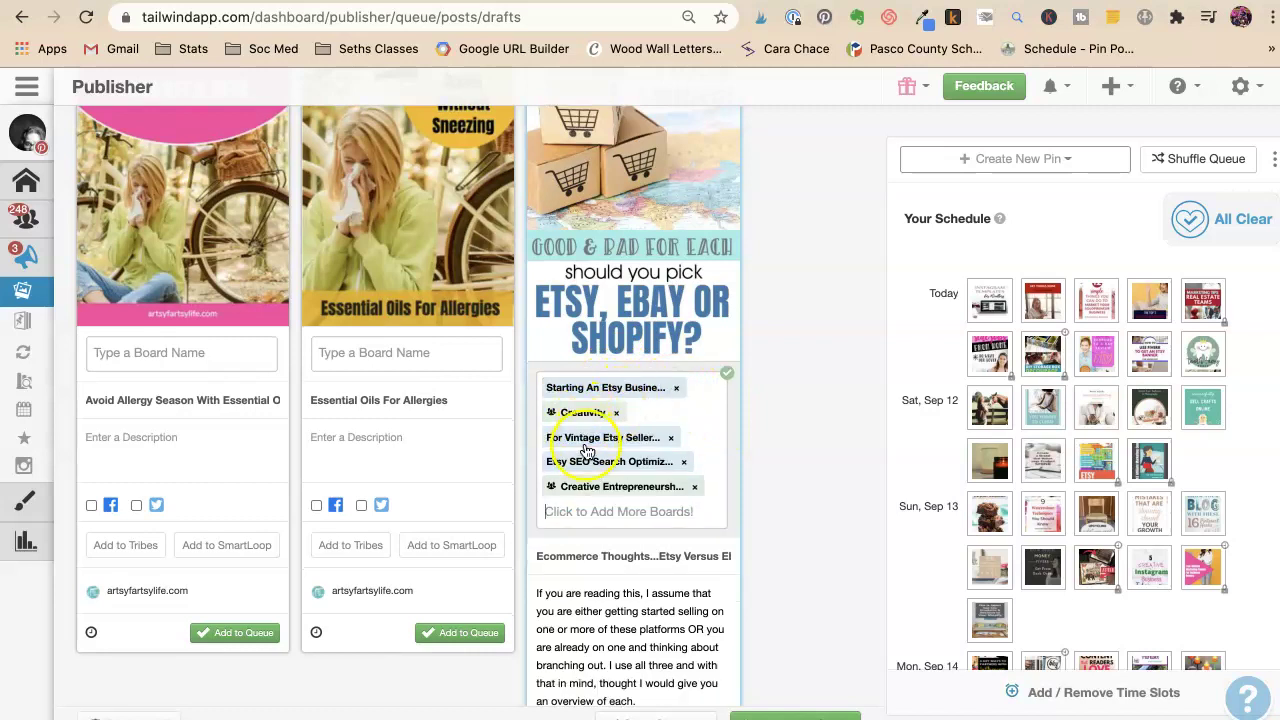
{"action": "left_click", "coordinate": [684, 462]}
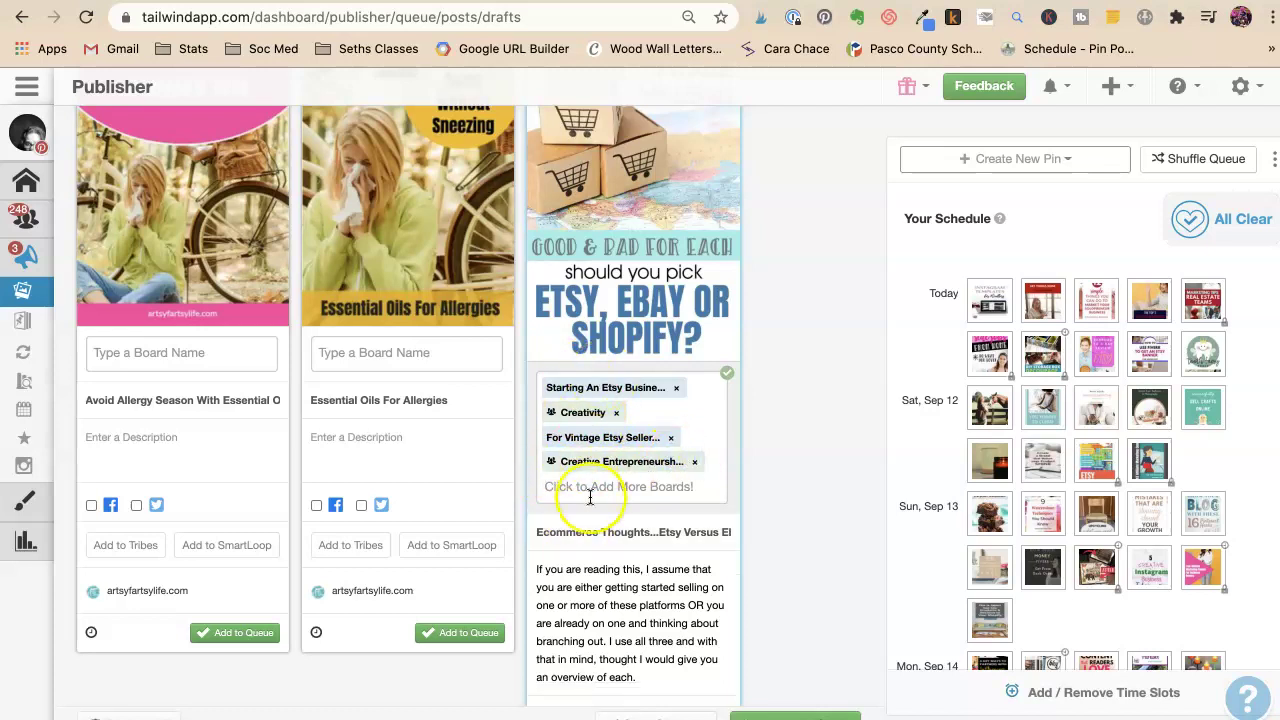
- Find "marketing art" among the boards and add the Marketing Artfully - En... board to the Etsy, Ebay or Shopify draft
{"action": "scroll", "coordinate": [622, 535], "scroll_direction": "down", "scroll_amount": 1}
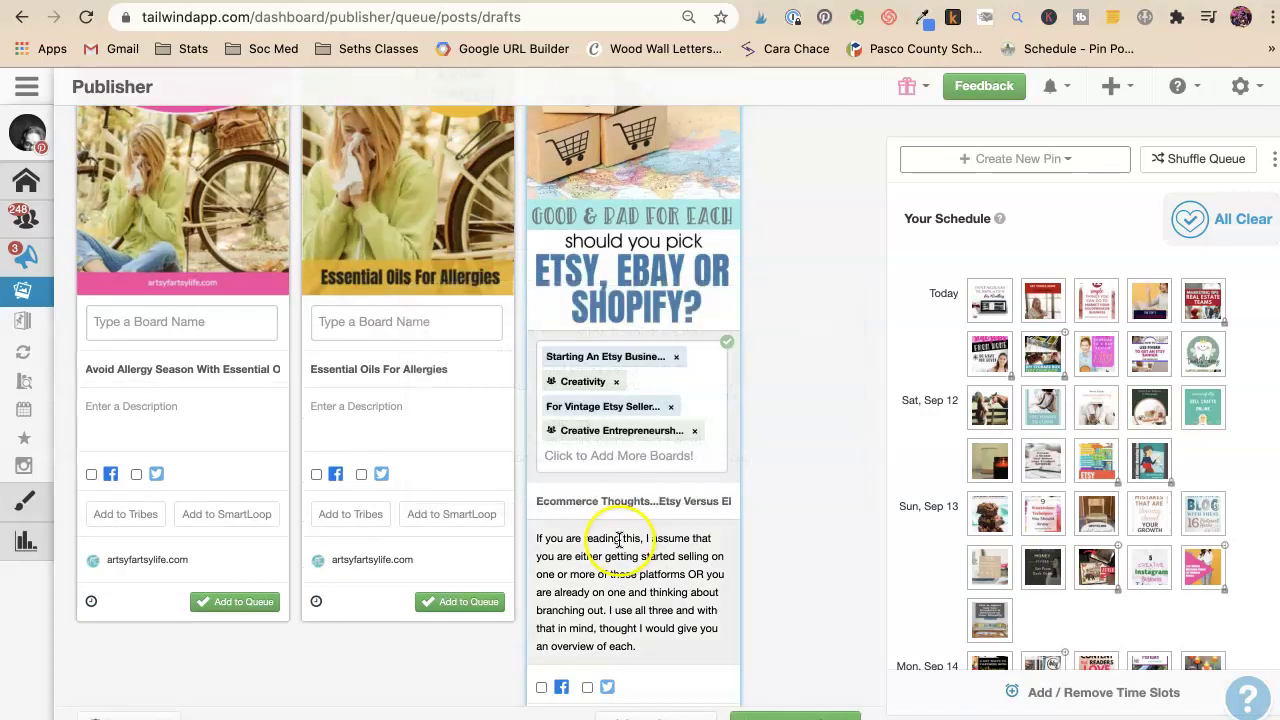
{"action": "scroll", "coordinate": [615, 541], "scroll_direction": "up", "scroll_amount": 3}
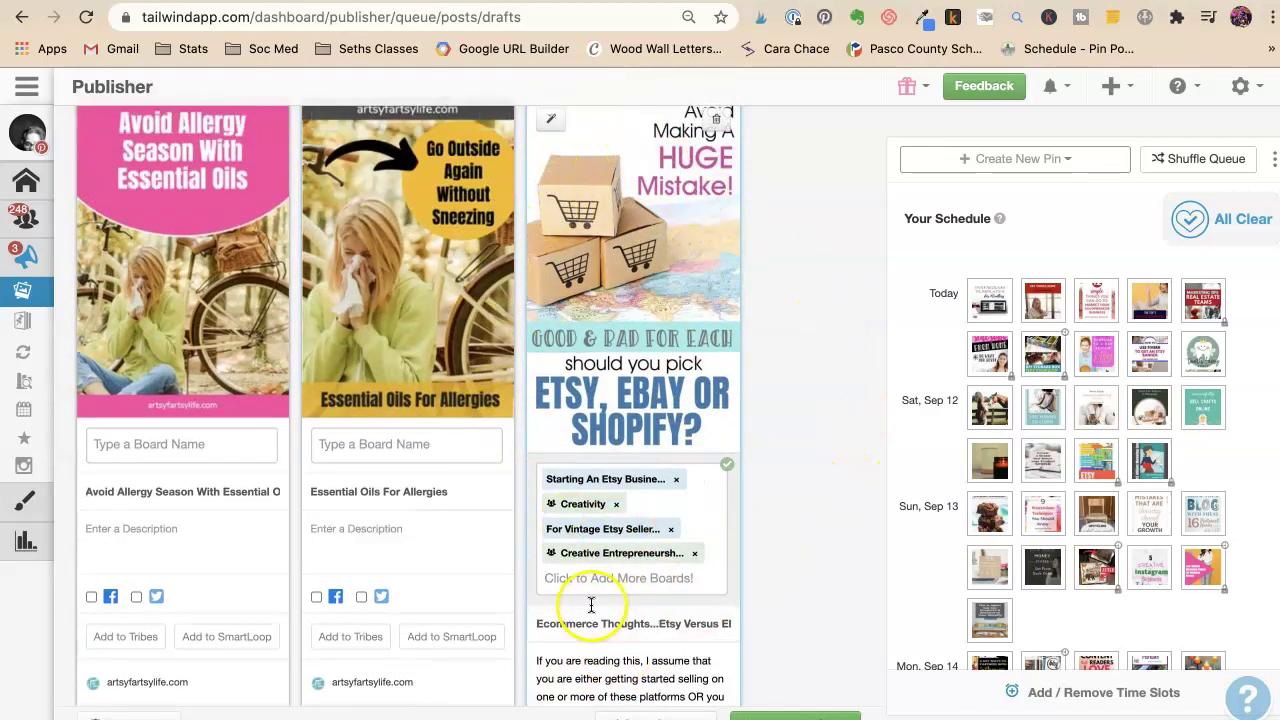
{"action": "scroll", "coordinate": [592, 605], "scroll_direction": "down", "scroll_amount": 2}
{"action": "scroll", "coordinate": [590, 600], "scroll_direction": "down", "scroll_amount": 3}
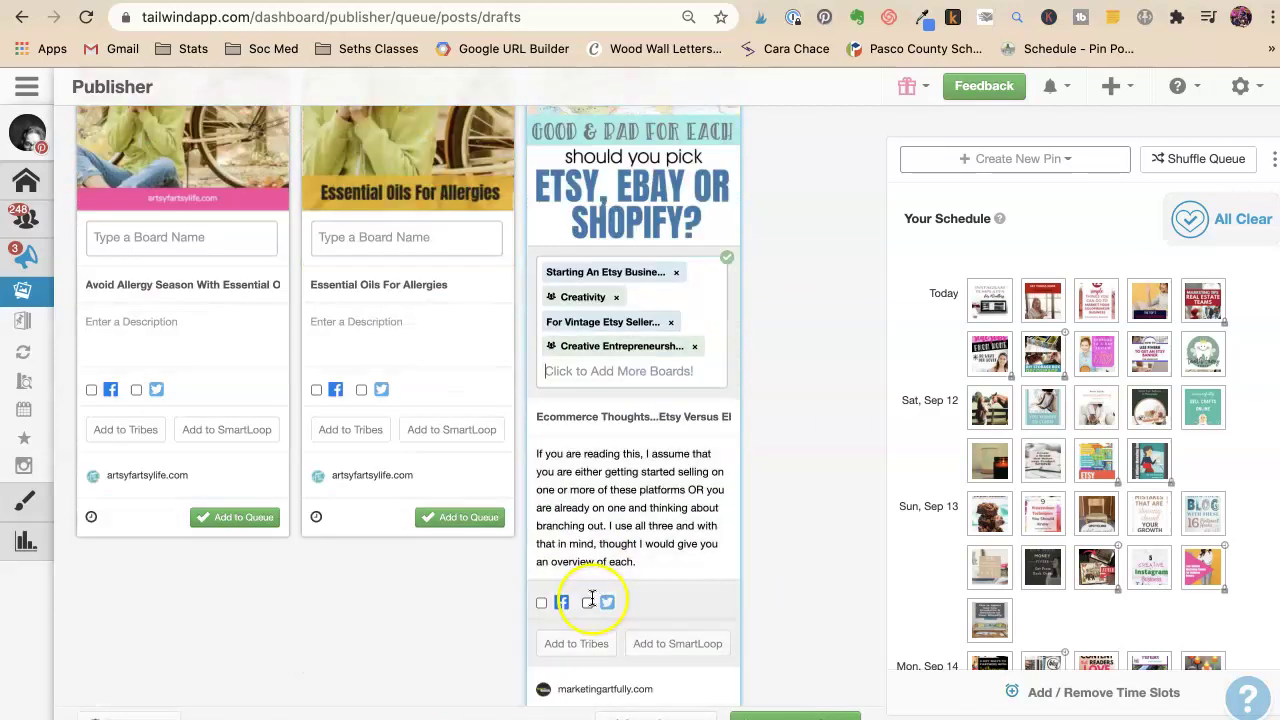
{"action": "left_click", "coordinate": [643, 372]}
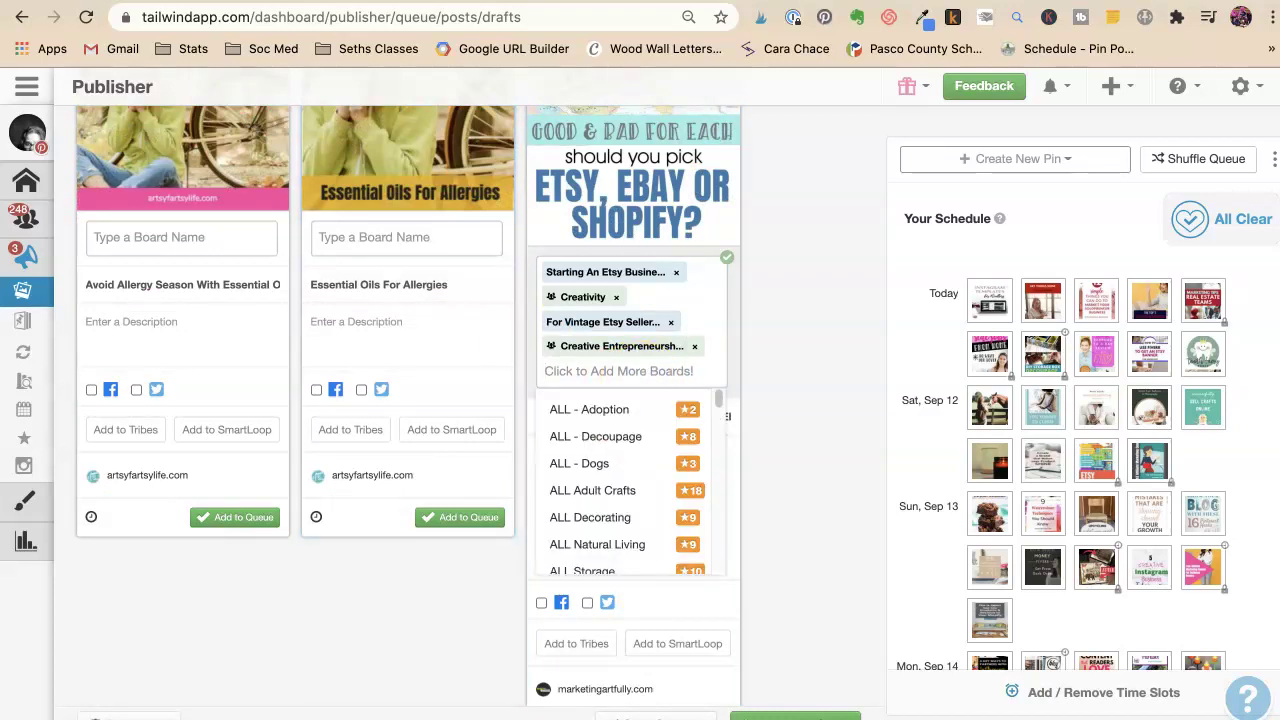
{"action": "type", "text": "marketing"}
{"action": "type", "text": "art"}
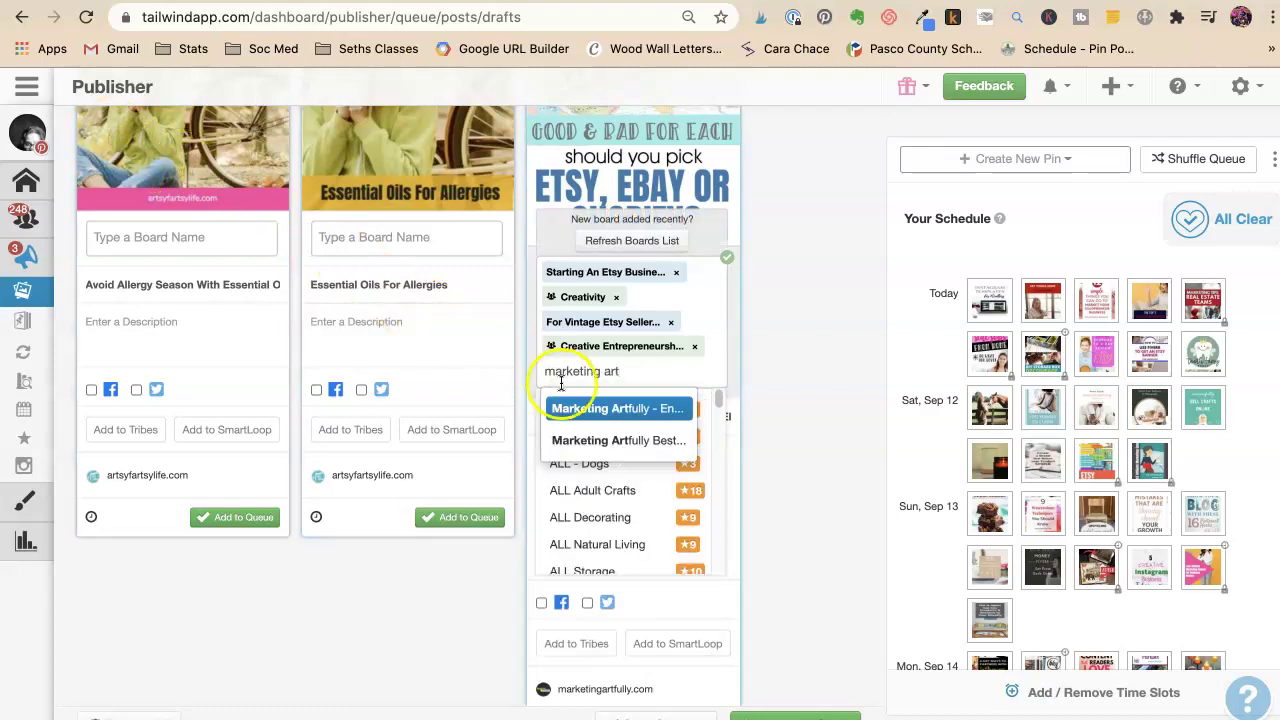
{"action": "left_click", "coordinate": [585, 408]}
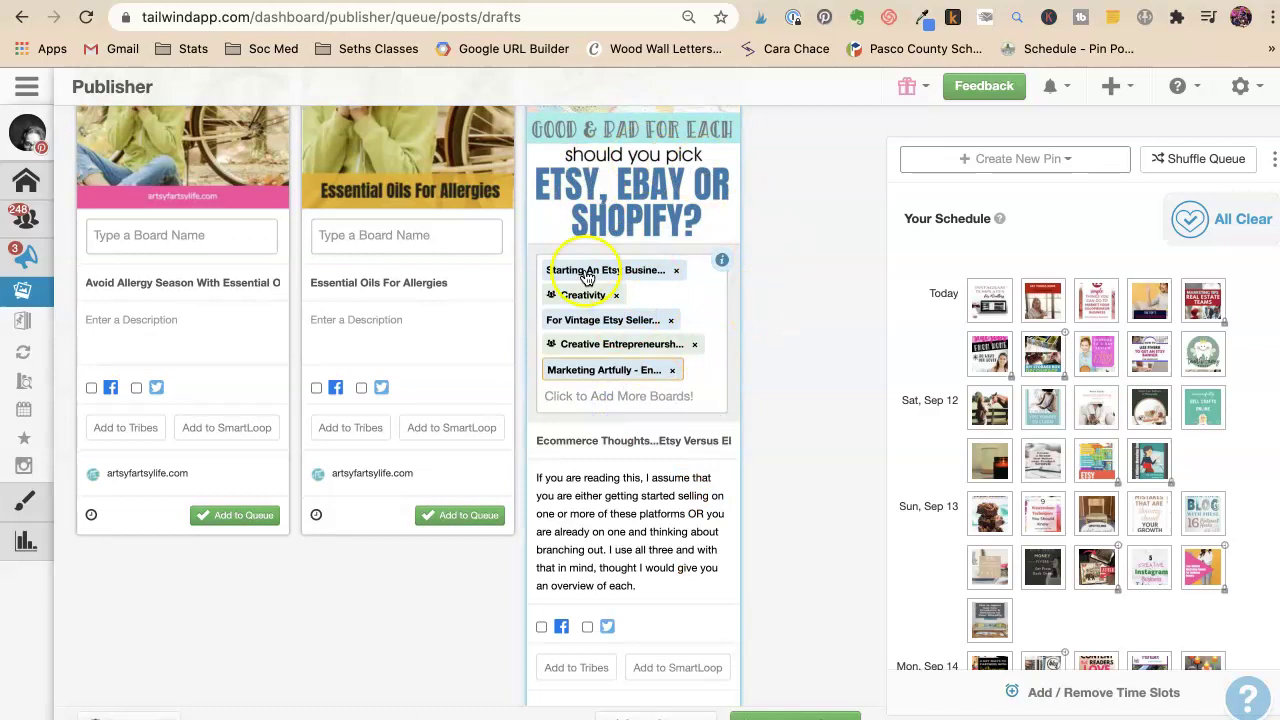
- Schedule the draft at 8d intervals in open time slots, with the first pin on Sep 19, 2020 at 10:16 PM
{"action": "scroll", "coordinate": [560, 420], "scroll_direction": "down", "scroll_amount": 2}
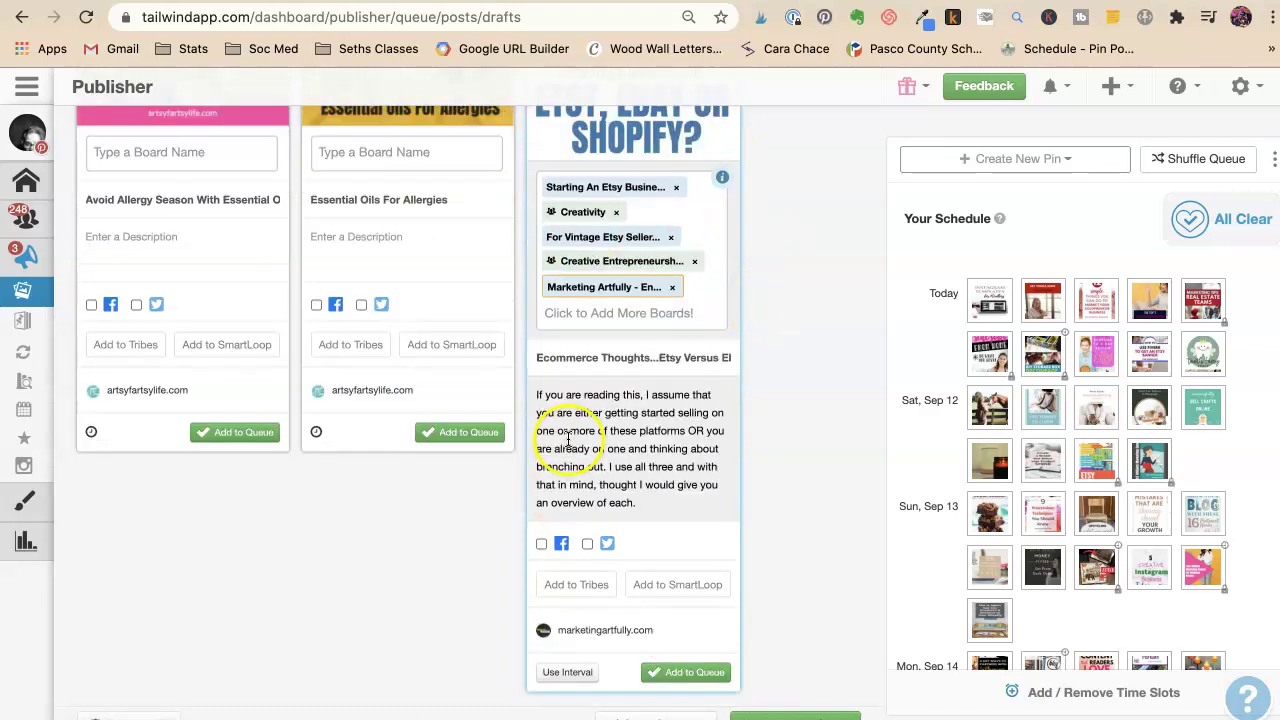
{"action": "left_click", "coordinate": [565, 674]}
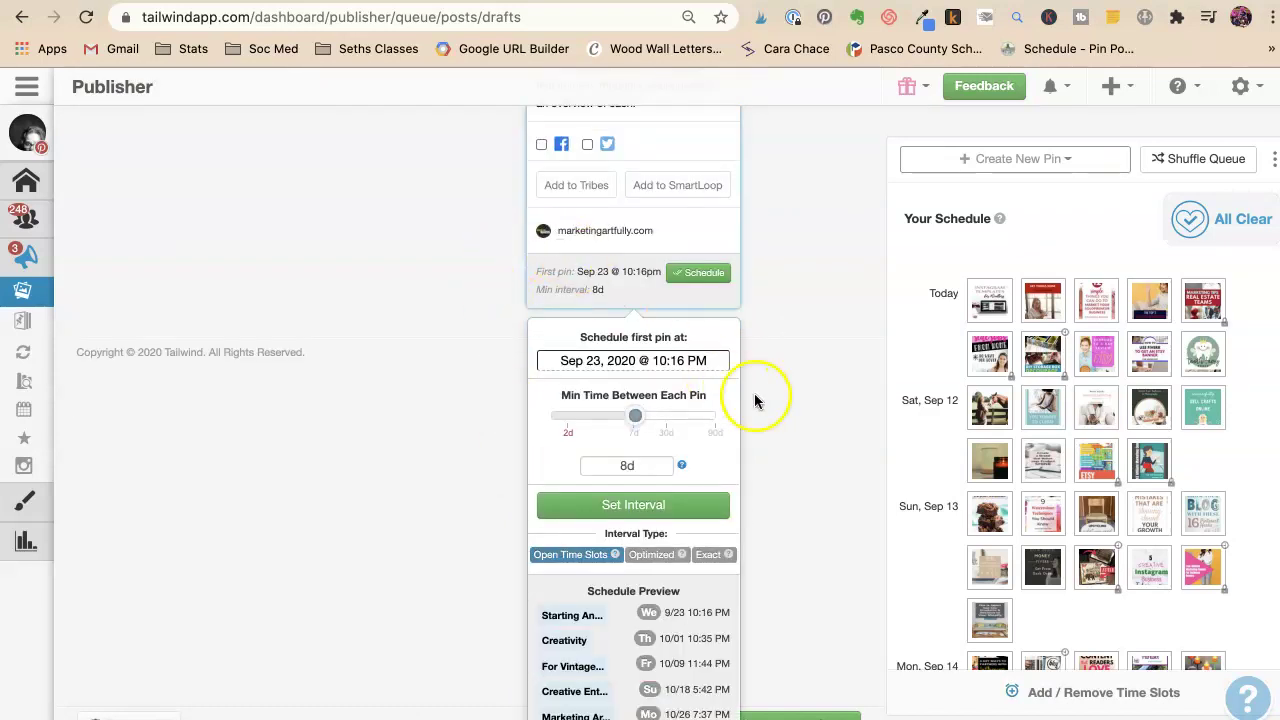
{"action": "left_click", "coordinate": [624, 358]}
{"action": "left_click", "coordinate": [729, 501]}
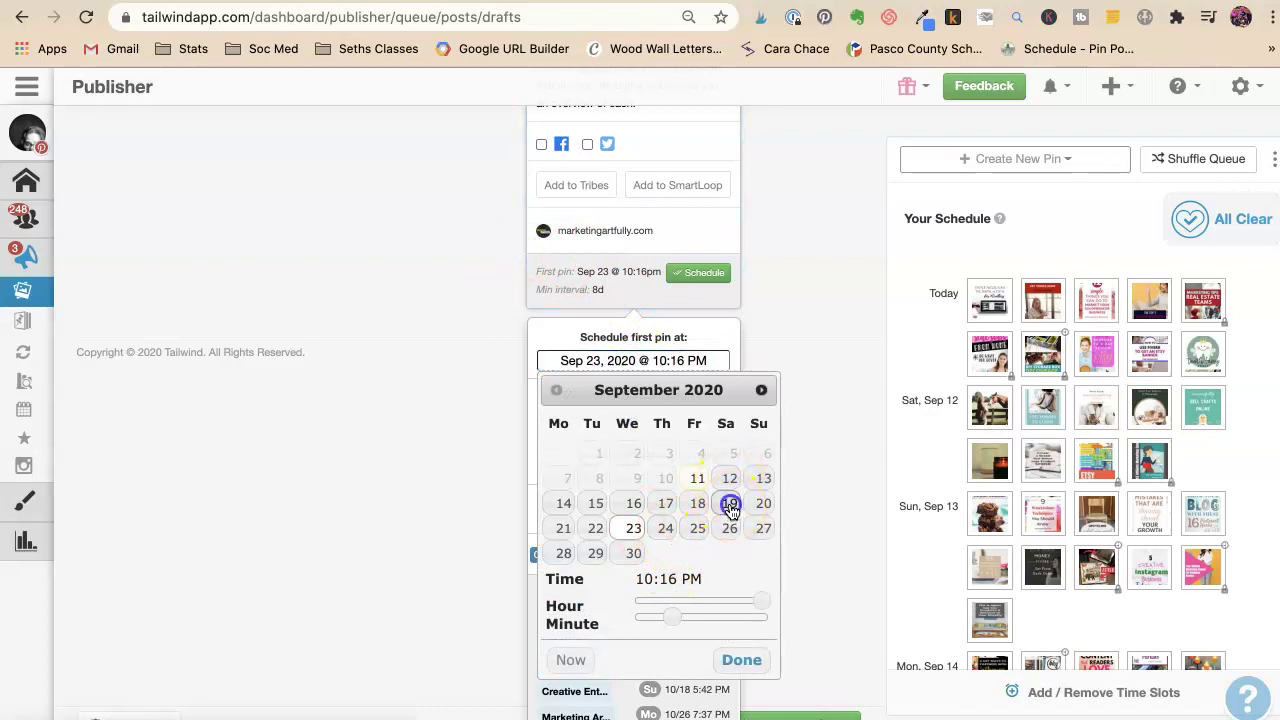
{"action": "left_click", "coordinate": [750, 664]}
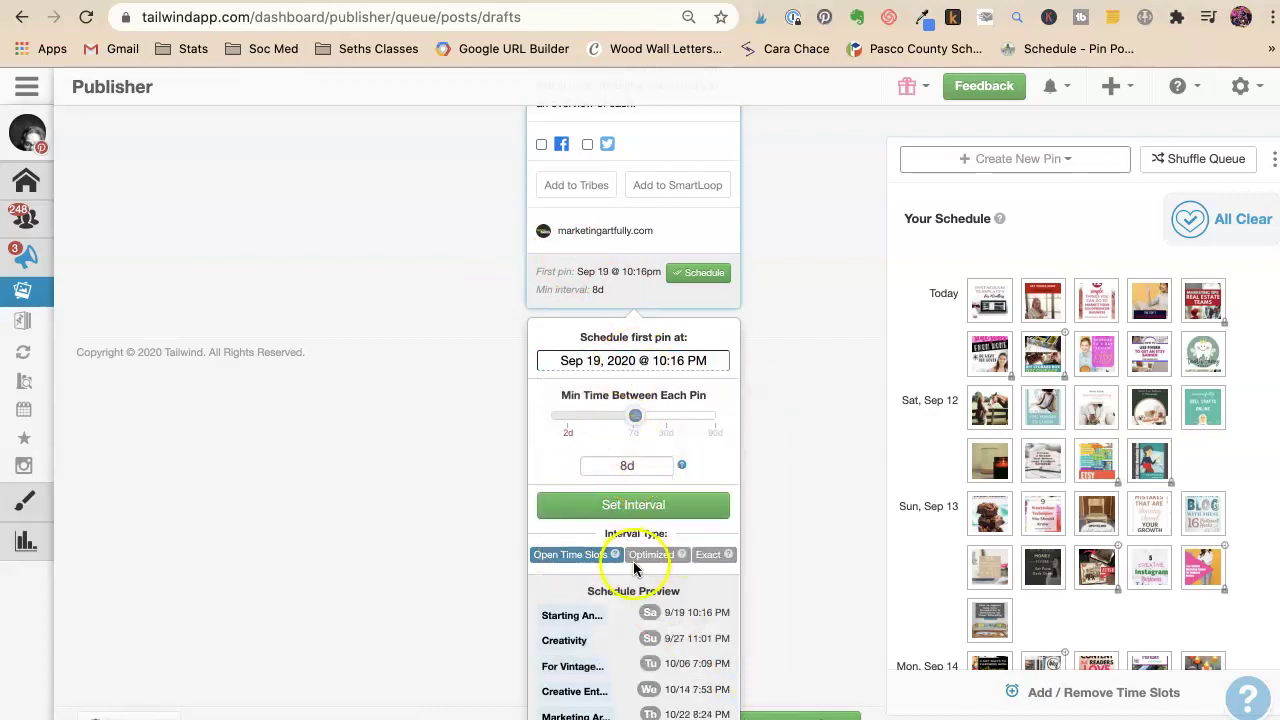
{"action": "mouse_move", "coordinate": [678, 560]}
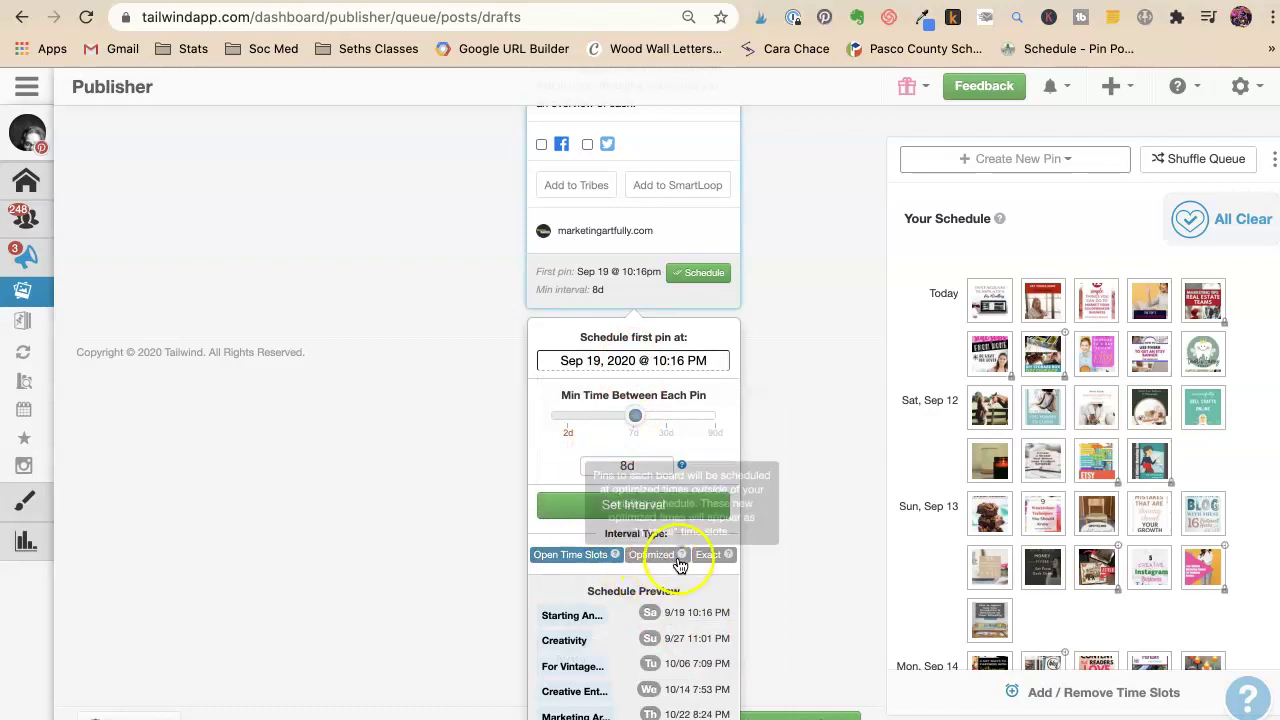
{"action": "left_click", "coordinate": [580, 507]}
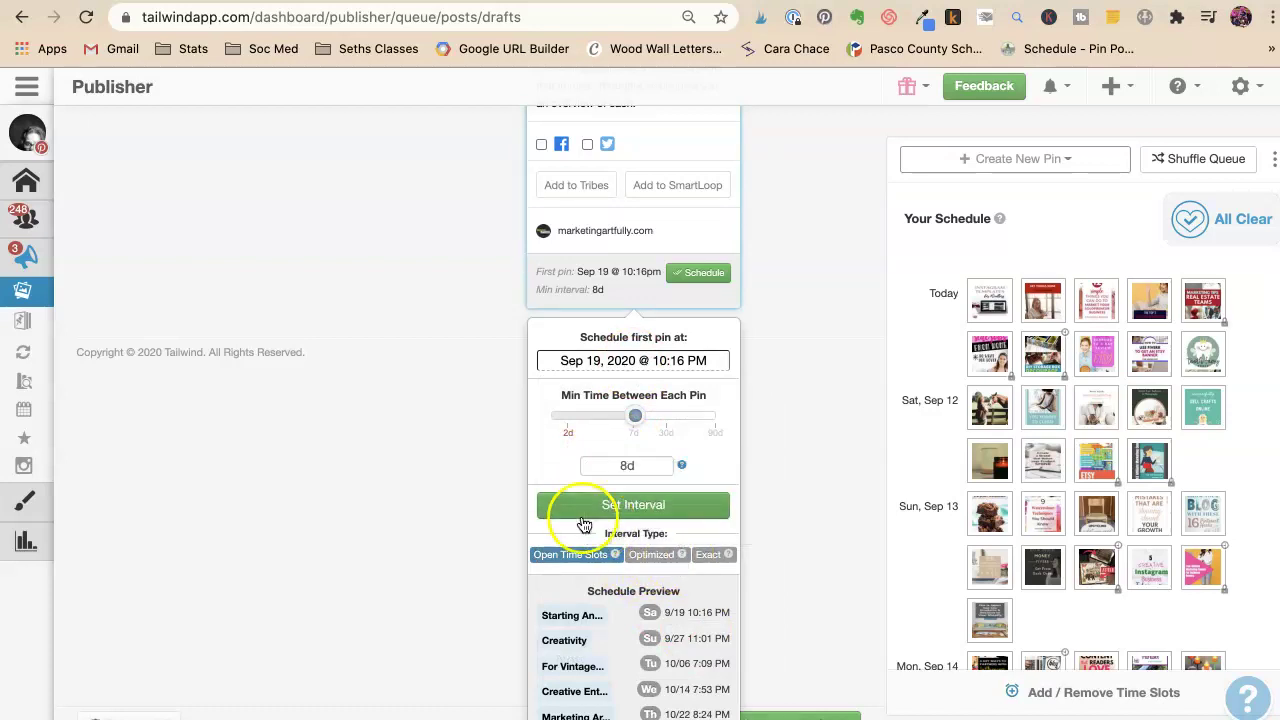
{"action": "left_click", "coordinate": [690, 648]}
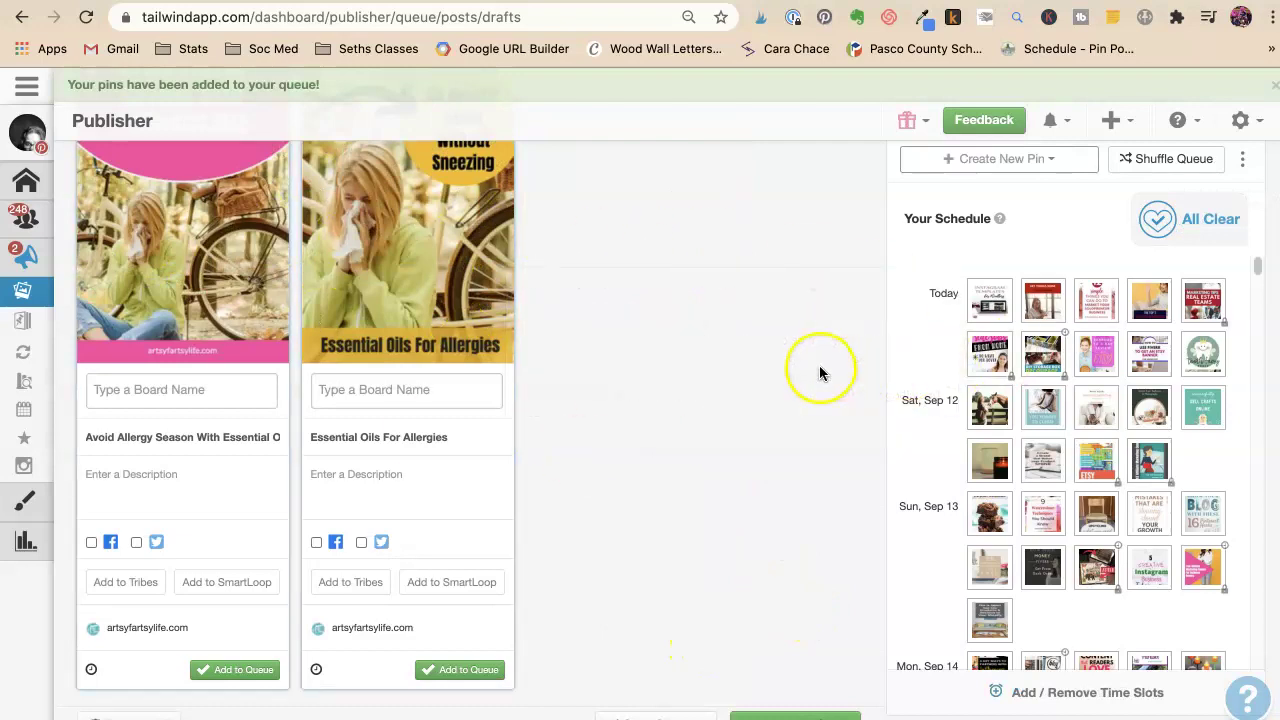
- Look through the upcoming pins in the posting schedule around Sat, Sep 19
{"action": "scroll", "coordinate": [726, 451], "scroll_direction": "up", "scroll_amount": 3}
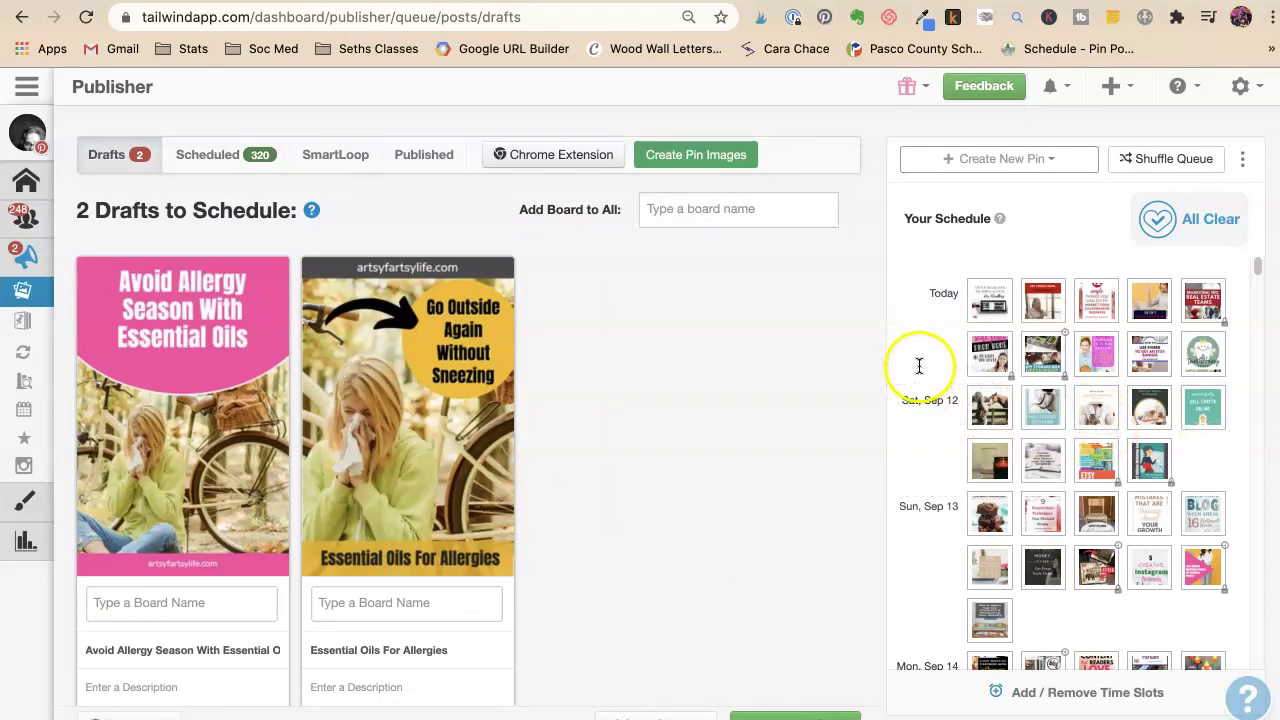
{"action": "scroll", "coordinate": [981, 440], "scroll_direction": "down", "scroll_amount": 10}
{"action": "scroll", "coordinate": [981, 440], "scroll_direction": "down", "scroll_amount": 5}
{"action": "scroll", "coordinate": [975, 432], "scroll_direction": "up", "scroll_amount": 5}
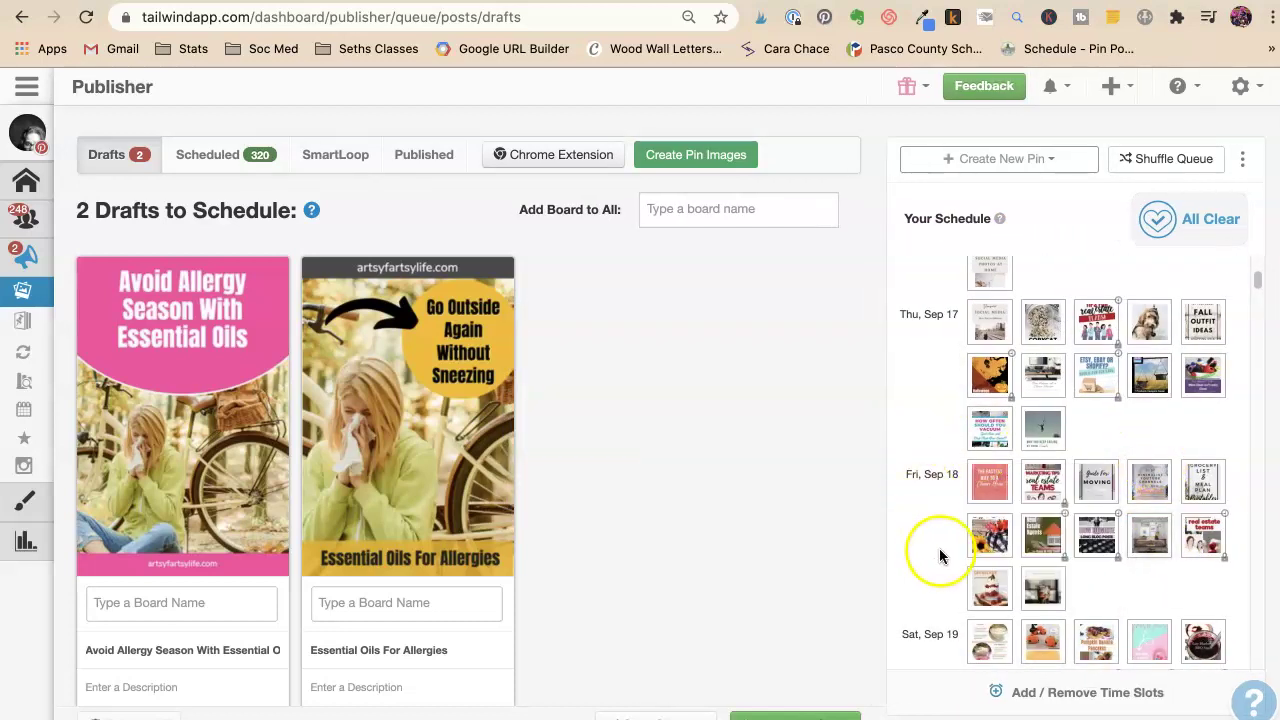
- Examine the pins scheduled from Thu, Sep 17 to Sat, Sep 19, checking the boards and times of Friday's pins
{"action": "scroll", "coordinate": [940, 555], "scroll_direction": "down", "scroll_amount": 2}
{"action": "scroll", "coordinate": [938, 537], "scroll_direction": "down", "scroll_amount": 4}
{"action": "scroll", "coordinate": [938, 537], "scroll_direction": "down", "scroll_amount": 4}
{"action": "scroll", "coordinate": [938, 537], "scroll_direction": "up", "scroll_amount": 9}
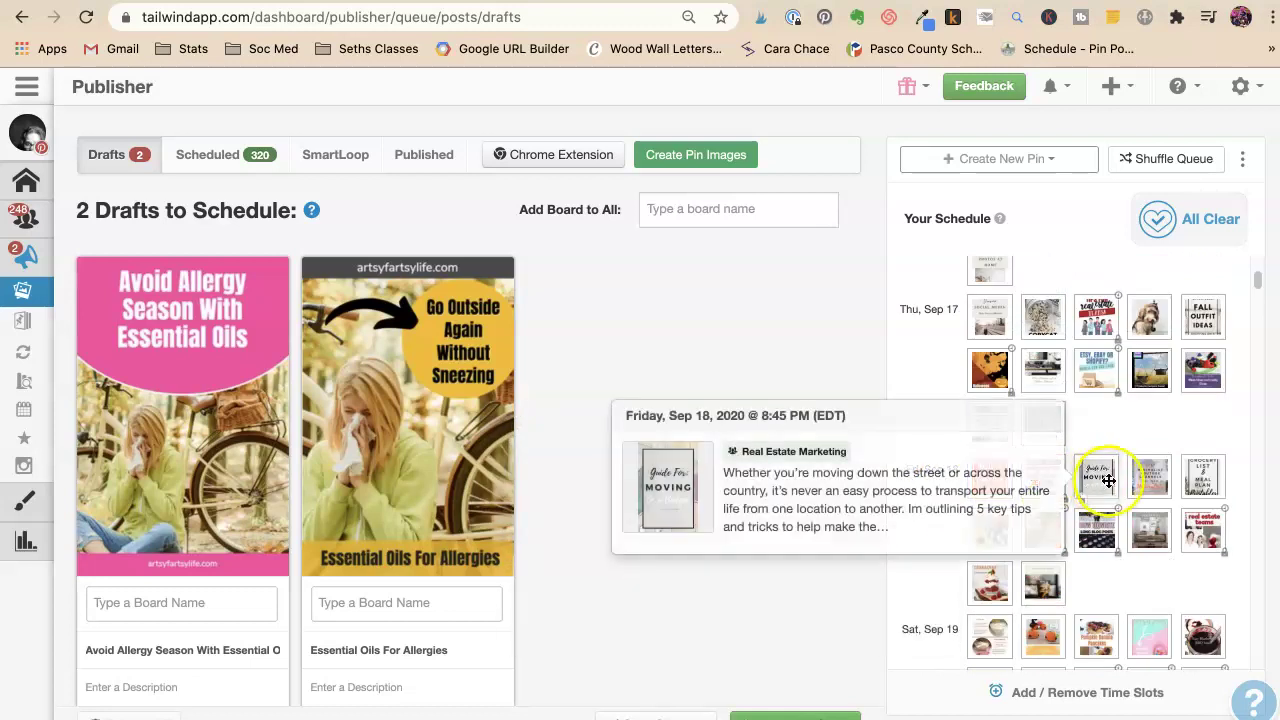
{"action": "mouse_move", "coordinate": [1165, 482]}
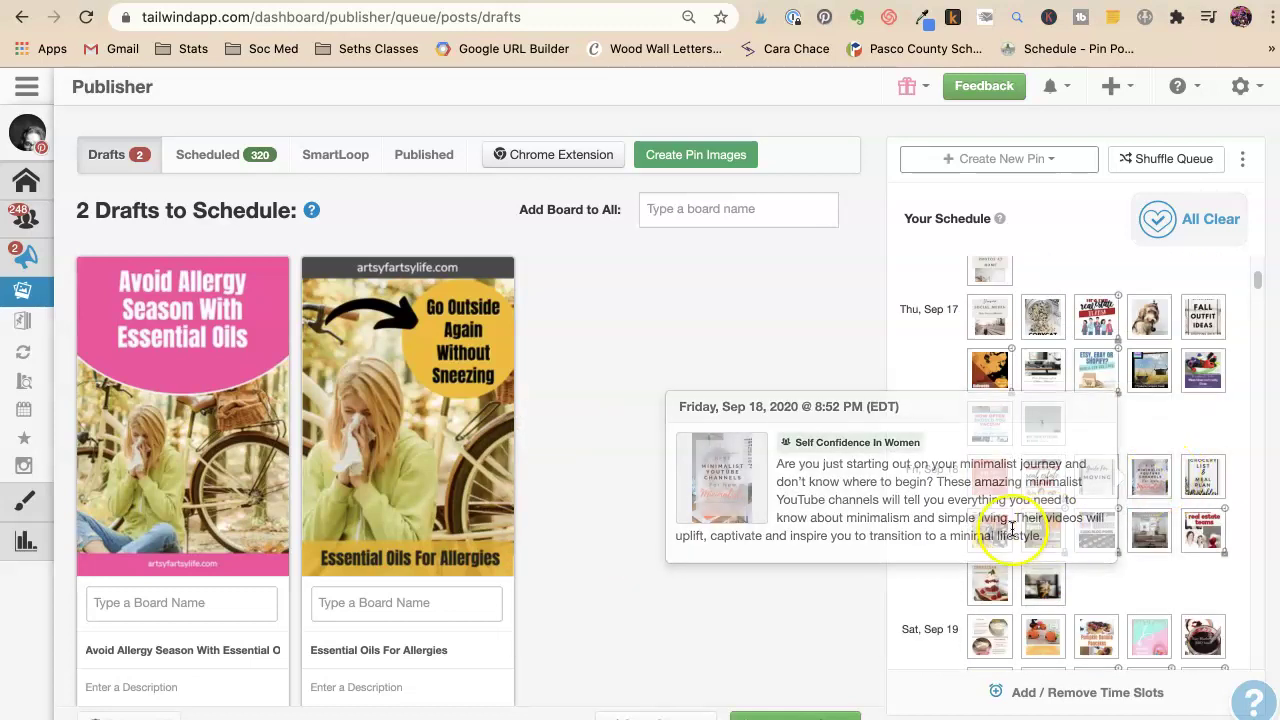
{"action": "mouse_move", "coordinate": [1087, 525]}
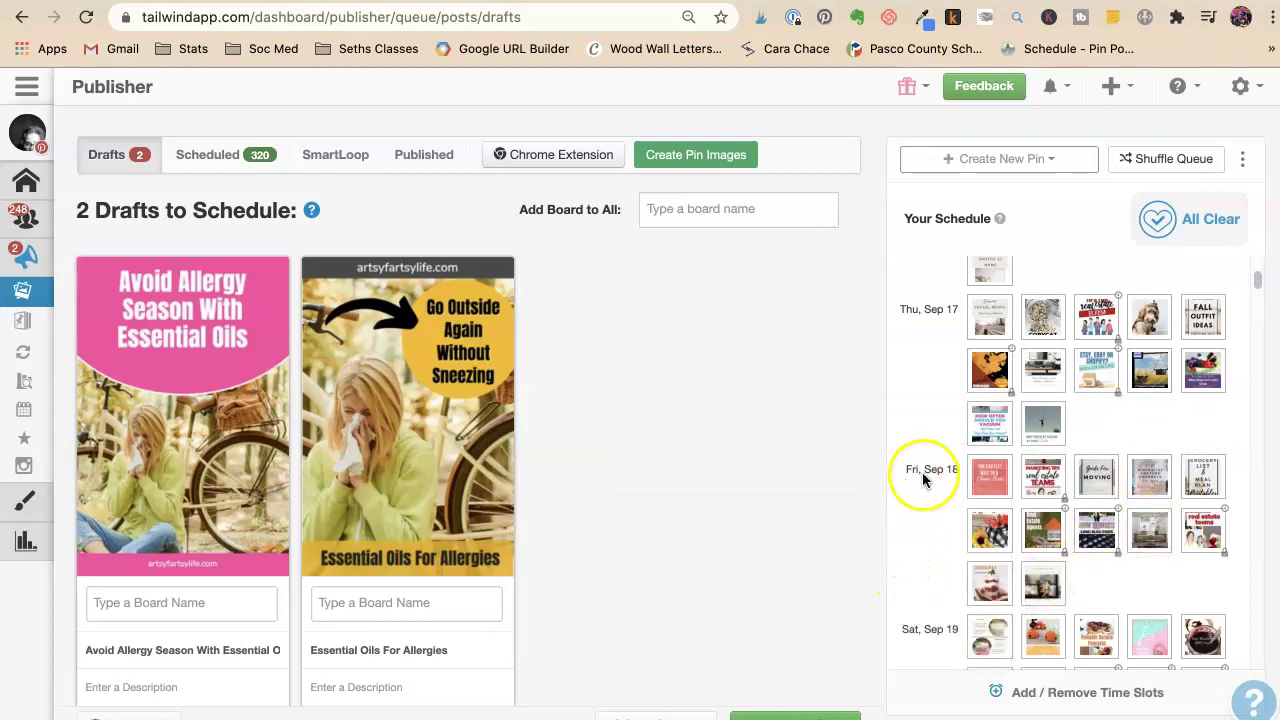
{"action": "mouse_move", "coordinate": [1033, 490]}
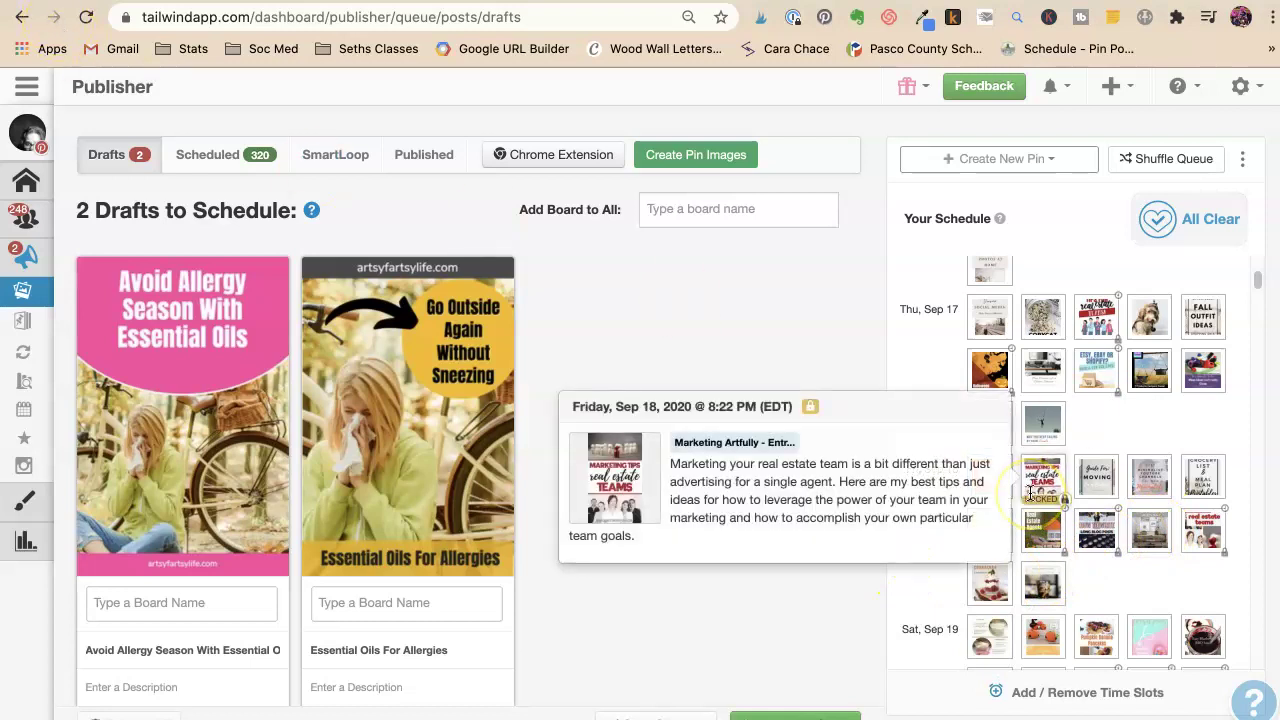
{"action": "left_click_drag", "start_coordinate": [1035, 495], "coordinate": [1100, 423]}
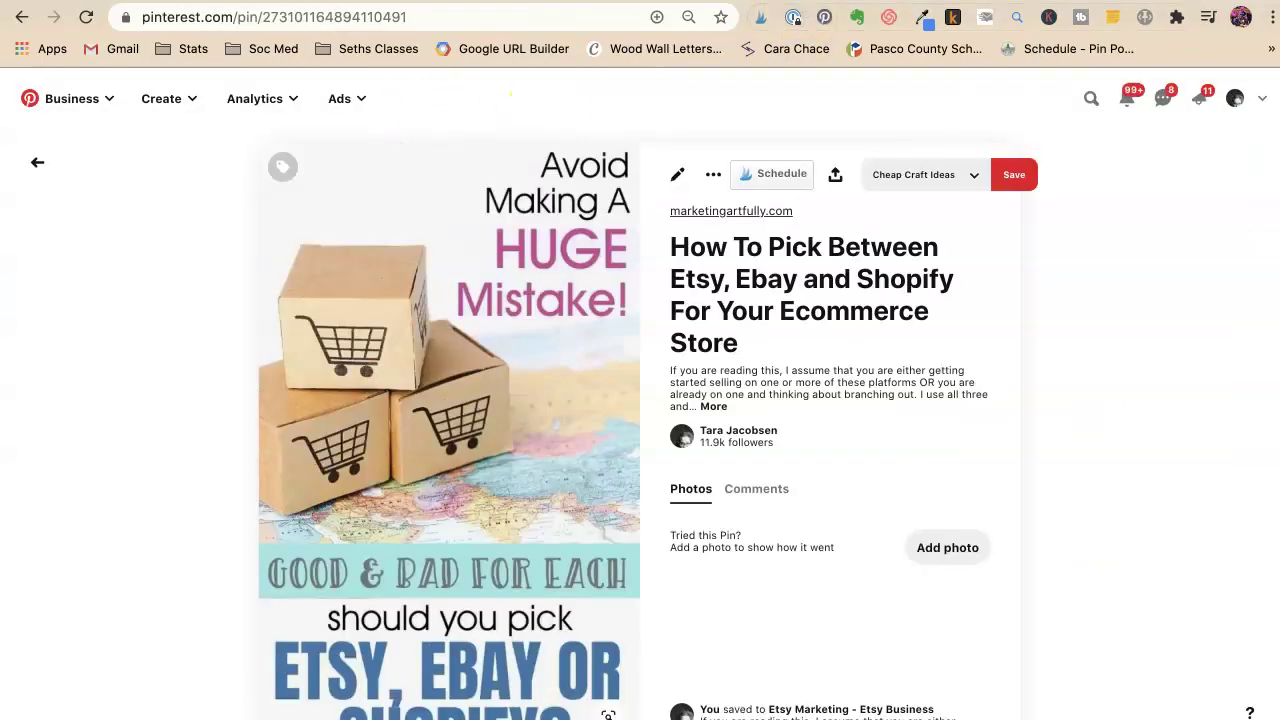
{"action": "left_click", "coordinate": [1237, 98]}
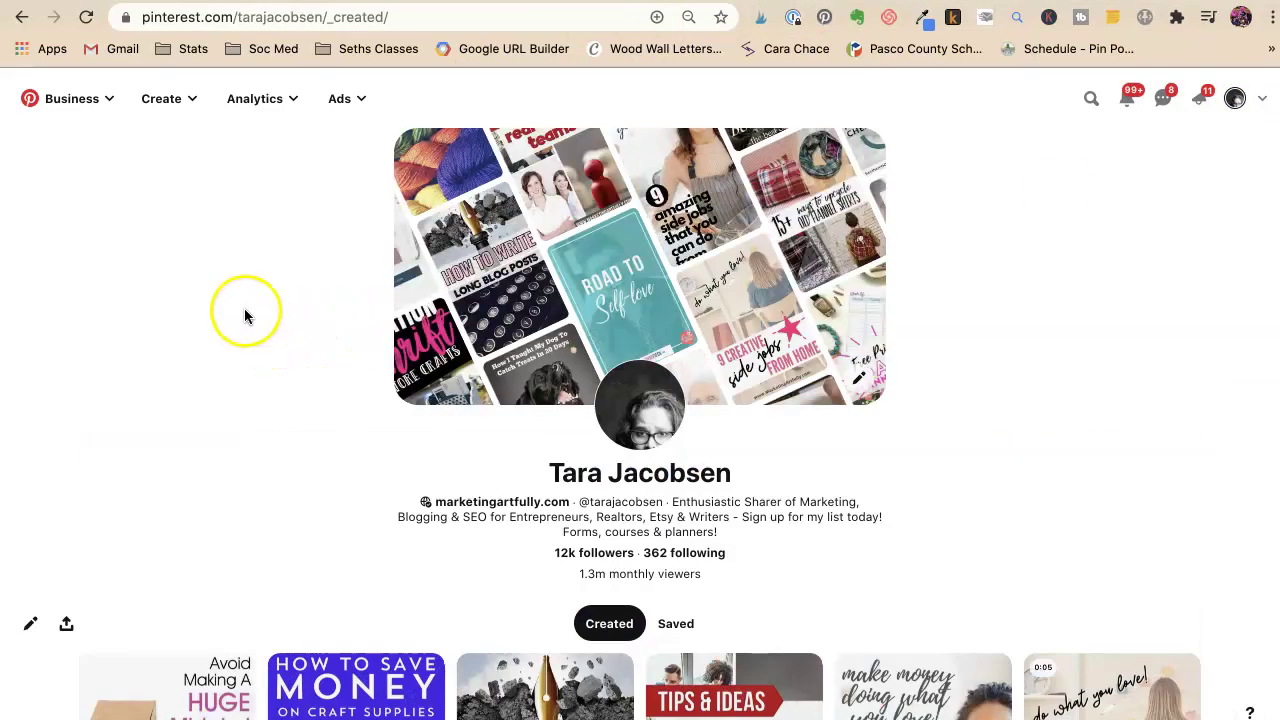
{"action": "left_click", "coordinate": [151, 99]}
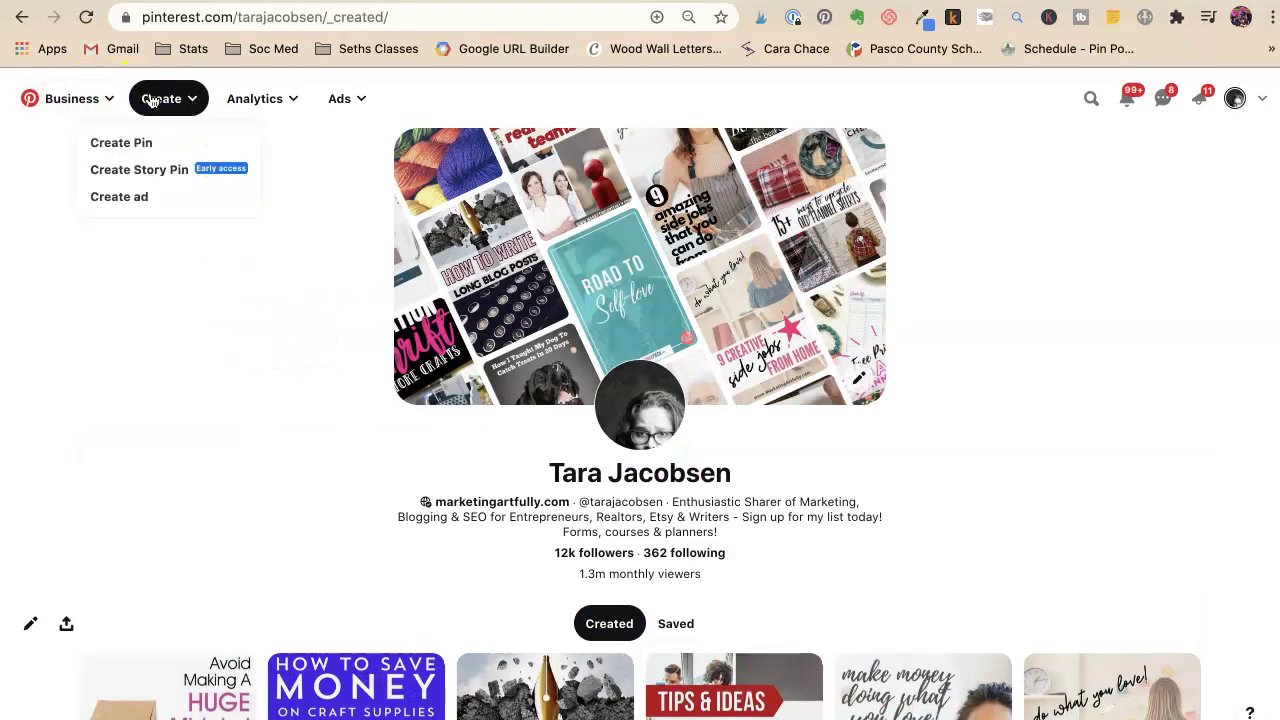
{"action": "left_click", "coordinate": [35, 98]}
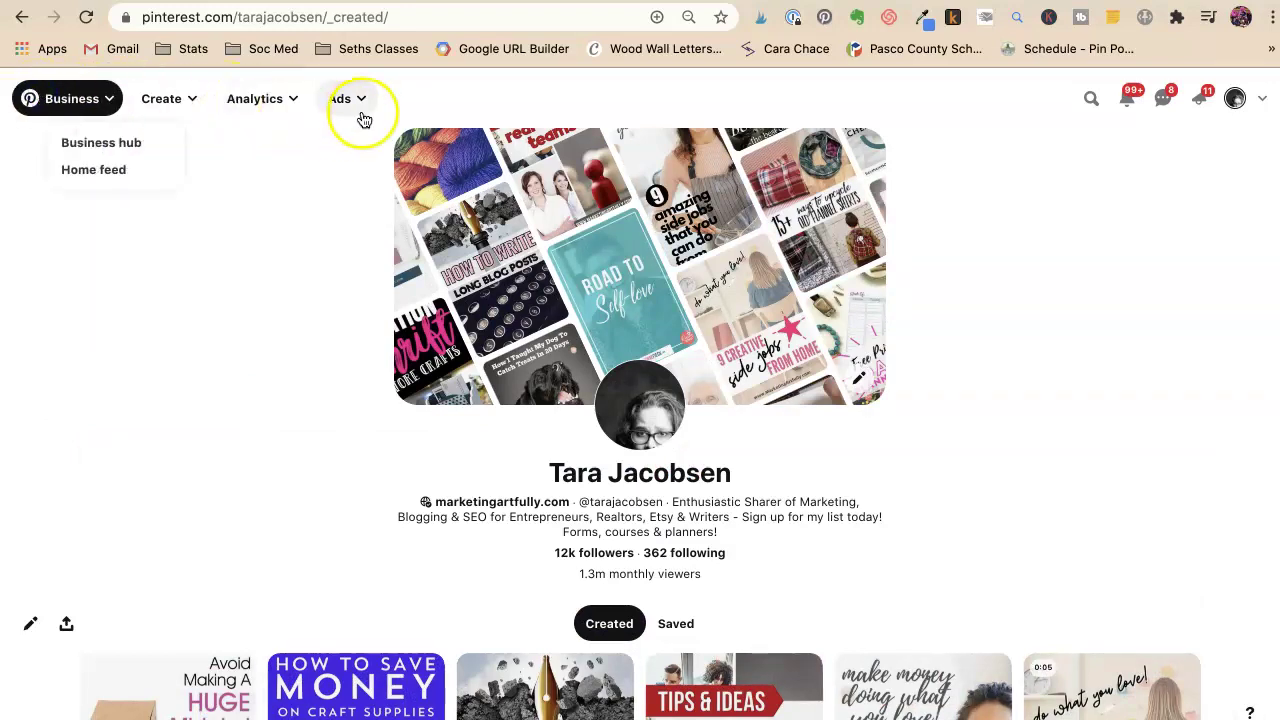
{"action": "left_click", "coordinate": [146, 349]}
{"action": "left_click", "coordinate": [660, 424]}
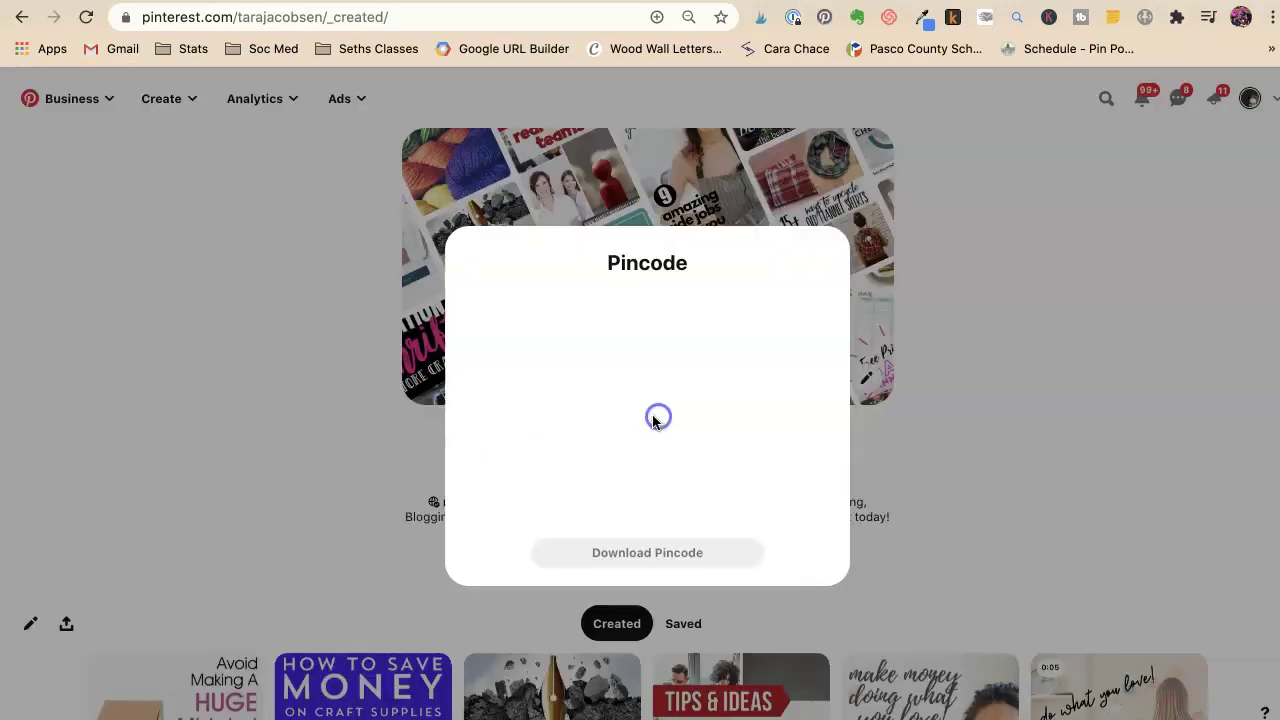
{"action": "left_click", "coordinate": [186, 383]}
- Open the account's Pinterest profile and go to its boards page by replacing _created with boards in the address
{"action": "left_click", "coordinate": [1235, 98]}
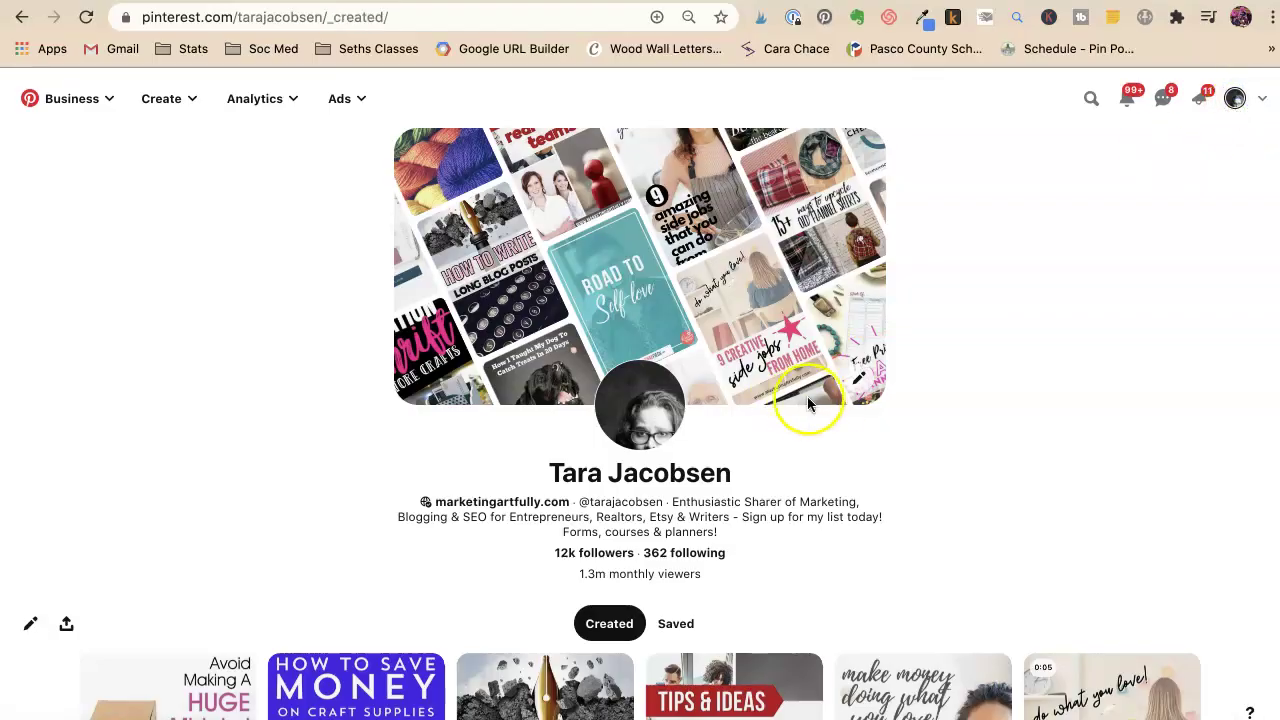
{"action": "scroll", "coordinate": [1014, 364], "scroll_direction": "down", "scroll_amount": 3}
{"action": "scroll", "coordinate": [1013, 359], "scroll_direction": "down", "scroll_amount": 3}
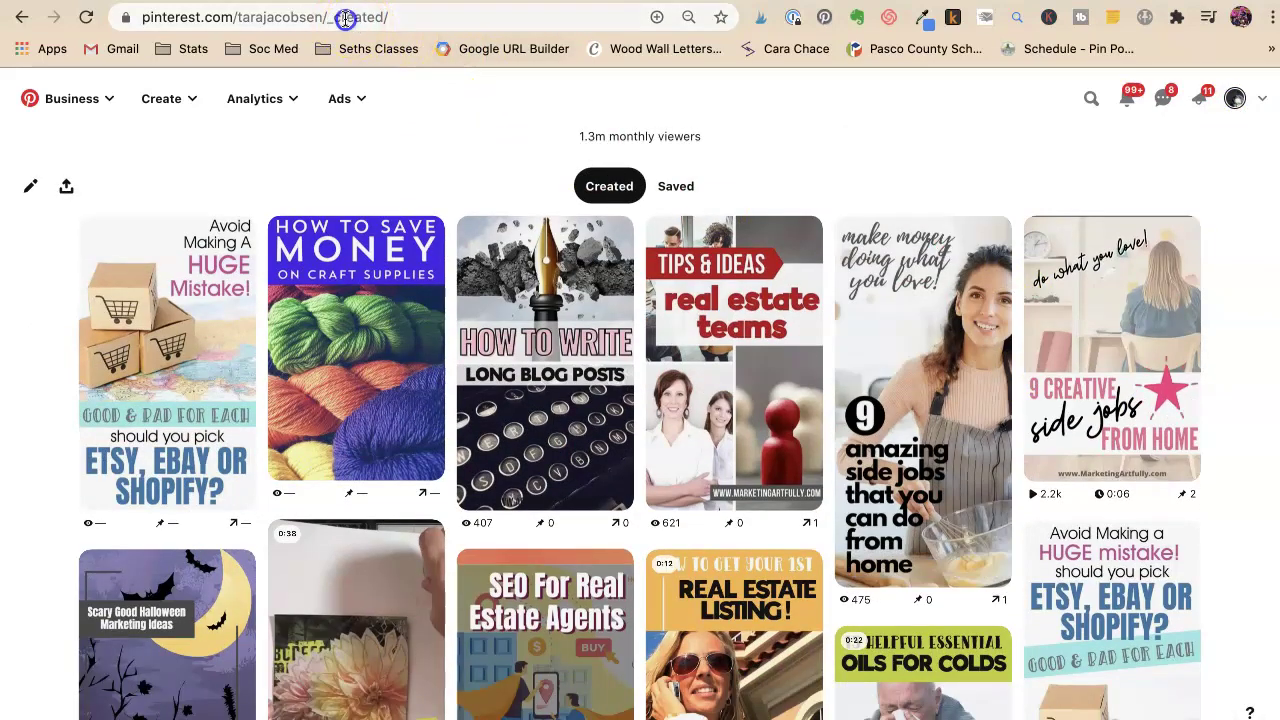
{"action": "left_click", "coordinate": [345, 18]}
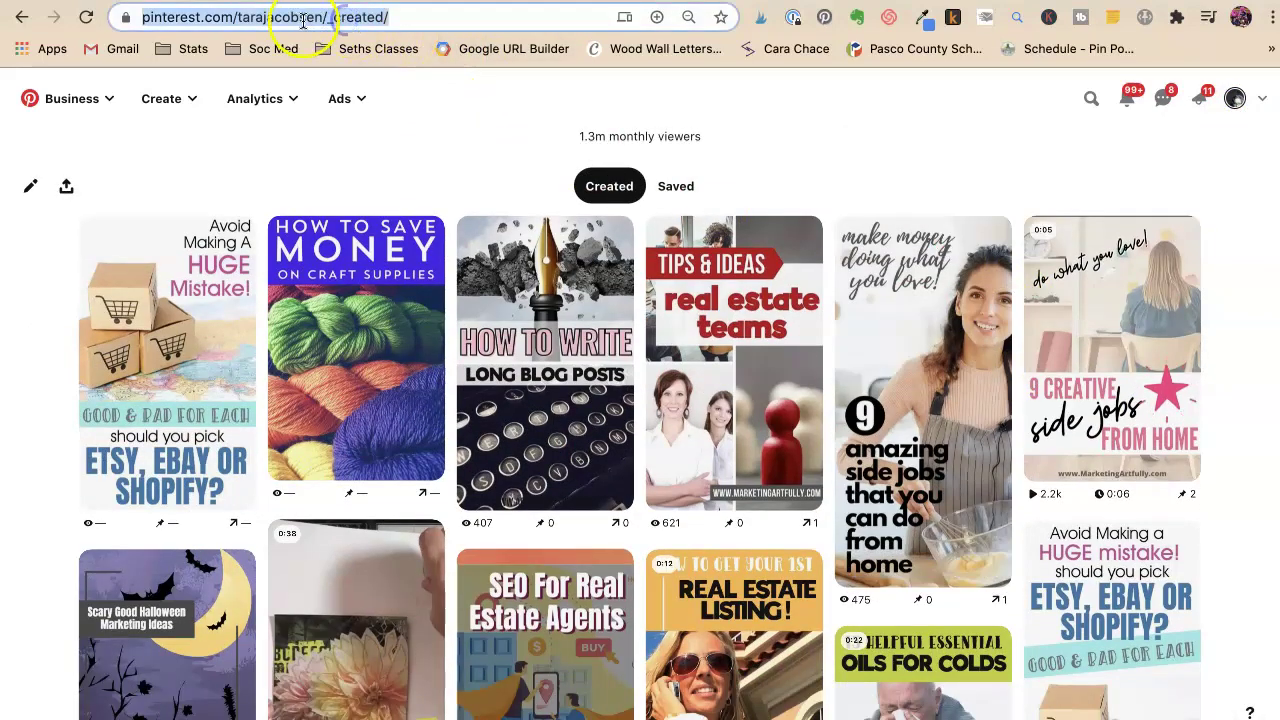
{"action": "left_click", "coordinate": [333, 16]}
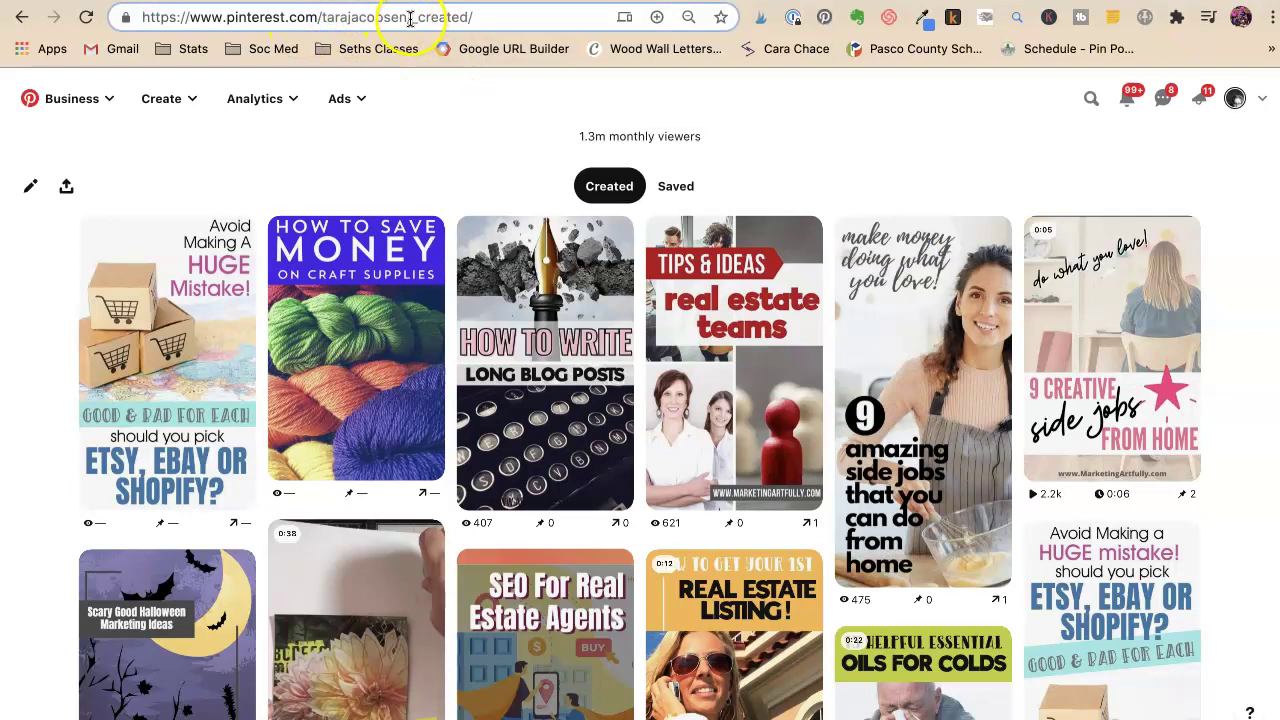
{"action": "left_click_drag", "start_coordinate": [574, 16], "coordinate": [418, 16]}
{"action": "type", "text": "boards"}
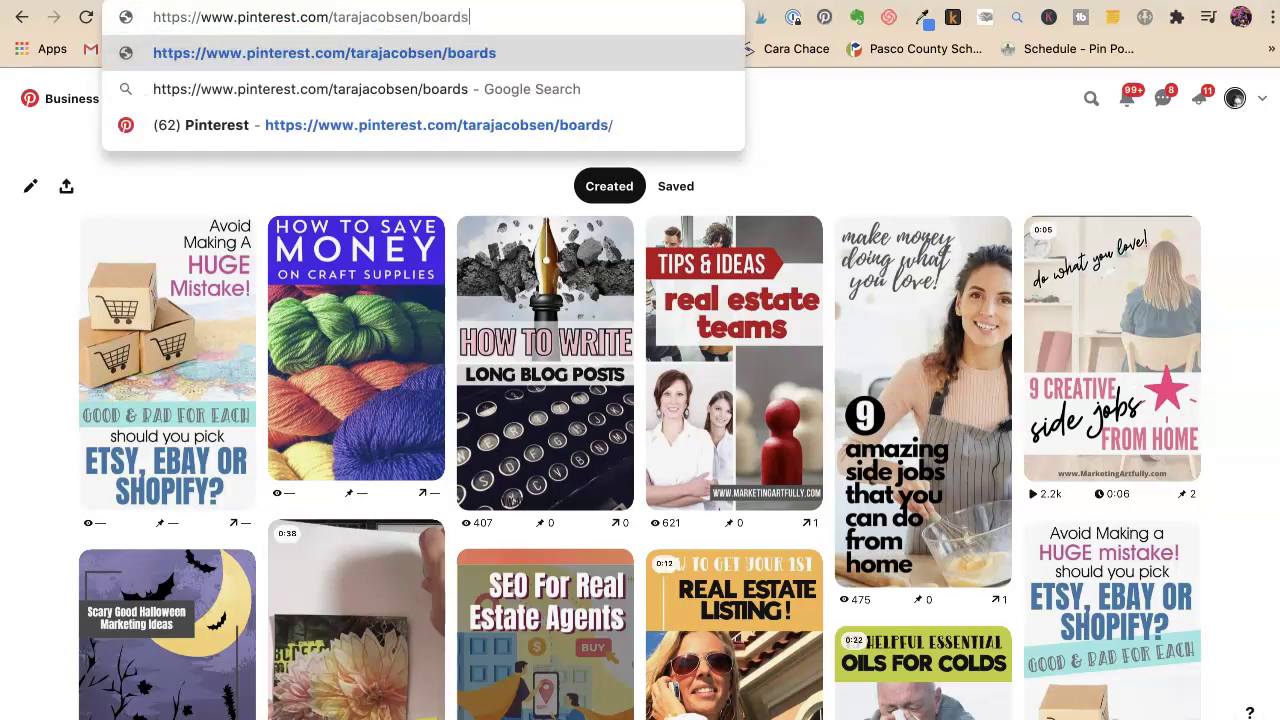
{"action": "key", "text": "Return"}
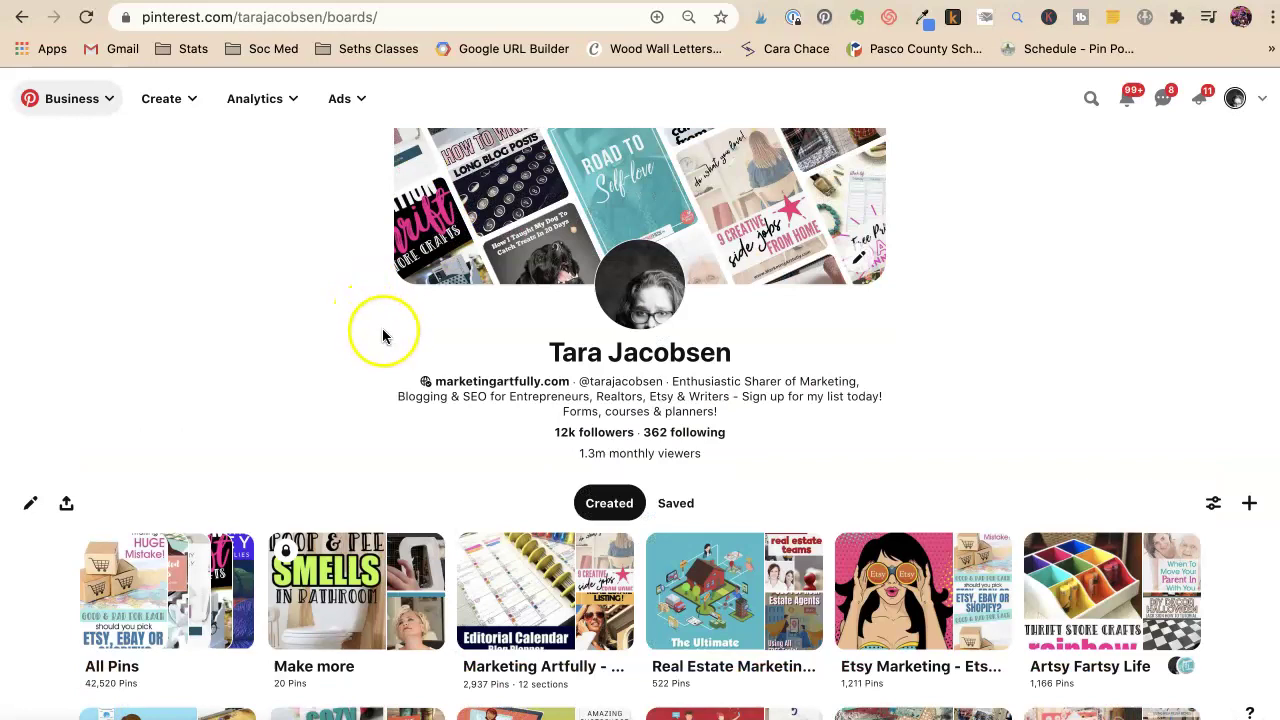
- Look through the boards on the Pinterest profile to review the topics they cover
{"action": "scroll", "coordinate": [383, 338], "scroll_direction": "down", "scroll_amount": 3}
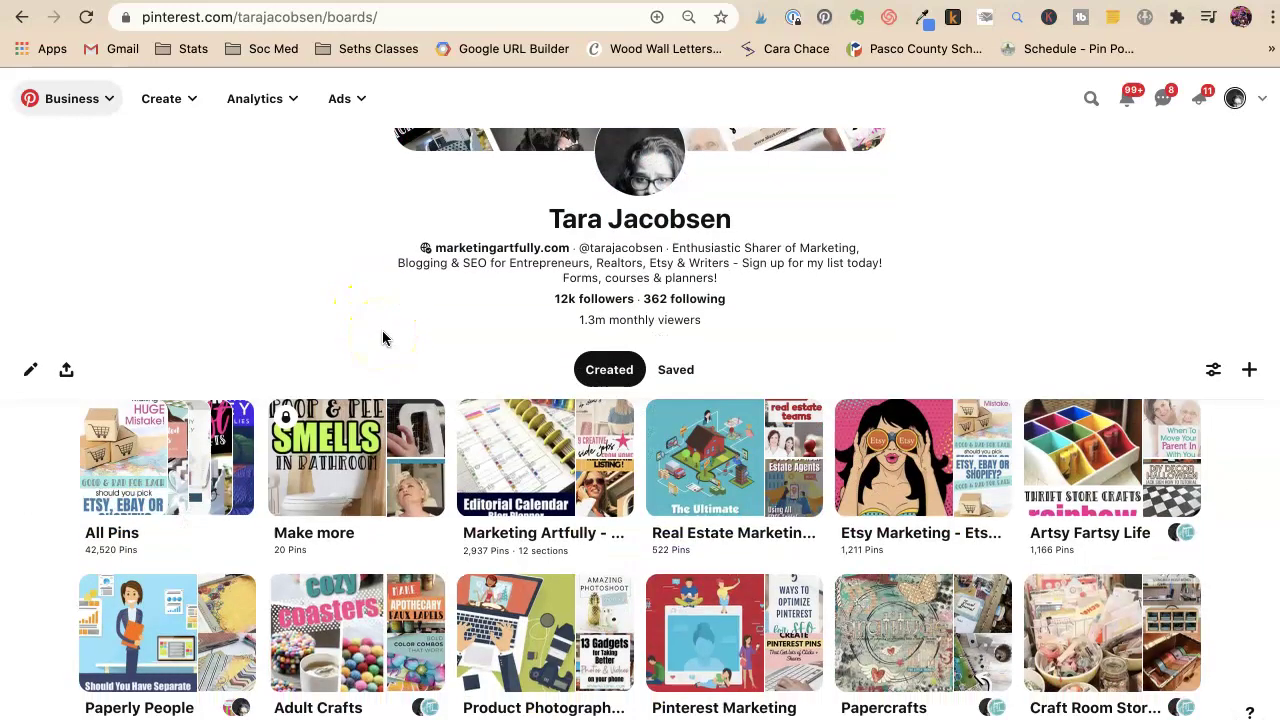
{"action": "scroll", "coordinate": [383, 338], "scroll_direction": "down", "scroll_amount": 1}
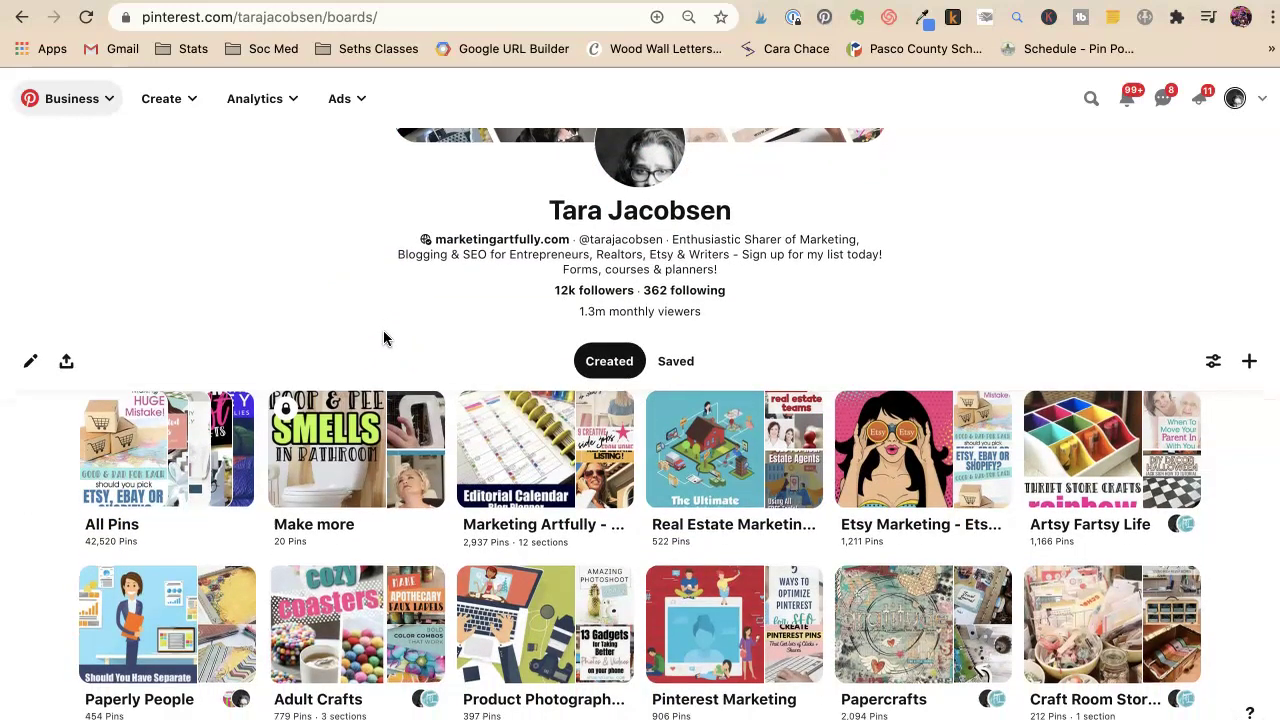
{"action": "scroll", "coordinate": [383, 338], "scroll_direction": "down", "scroll_amount": 1}
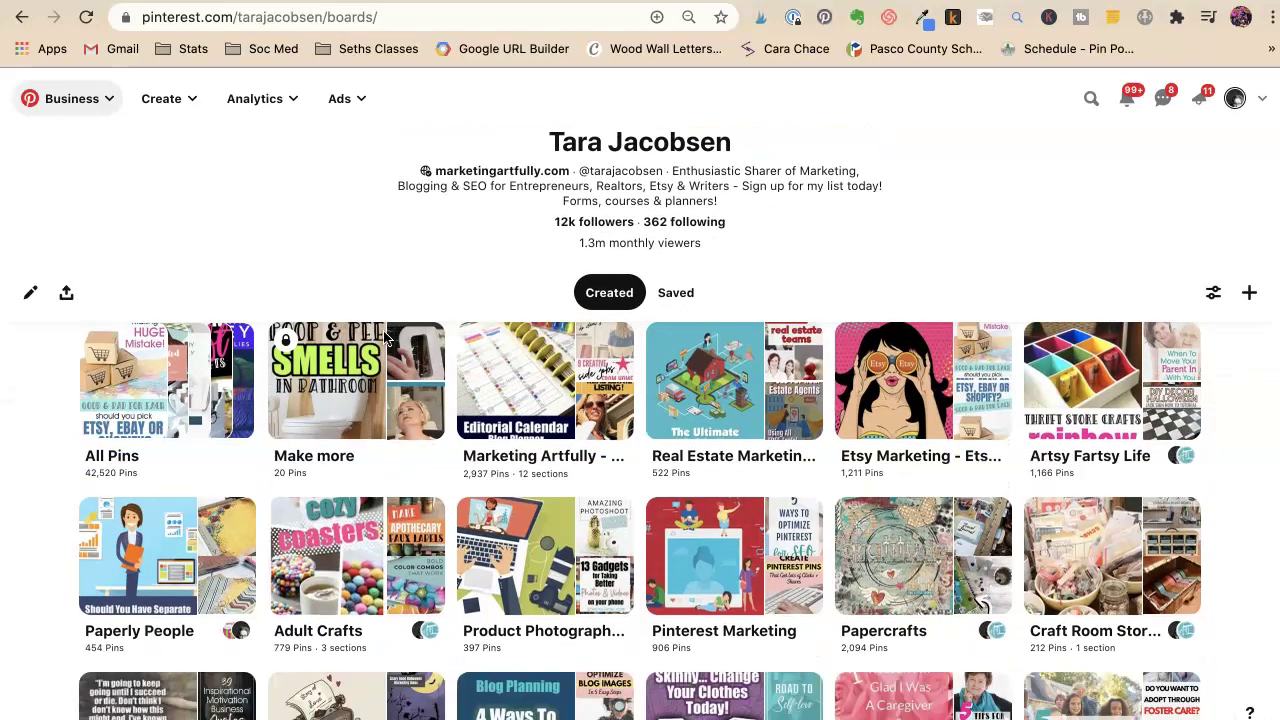
{"action": "scroll", "coordinate": [383, 338], "scroll_direction": "down", "scroll_amount": 3}
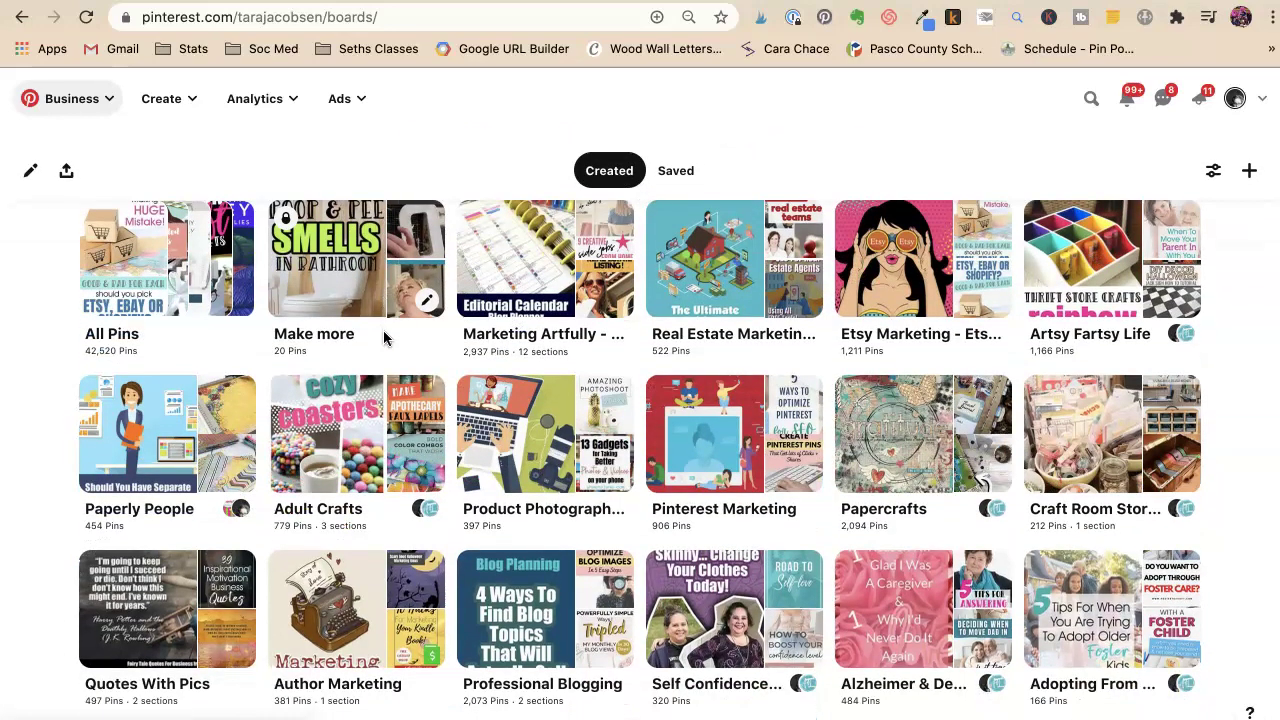
{"action": "scroll", "coordinate": [383, 338], "scroll_direction": "down", "scroll_amount": 1}
{"action": "scroll", "coordinate": [385, 340], "scroll_direction": "down", "scroll_amount": 1}
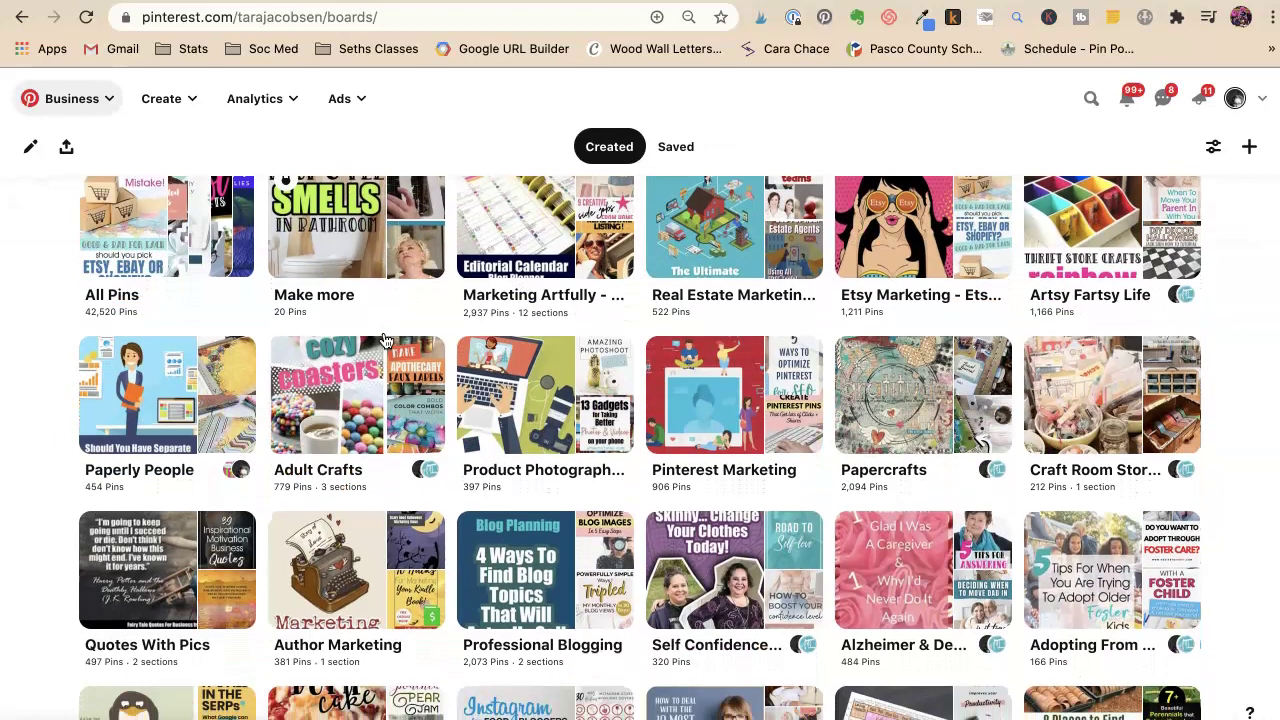
{"action": "scroll", "coordinate": [385, 340], "scroll_direction": "down", "scroll_amount": 1}
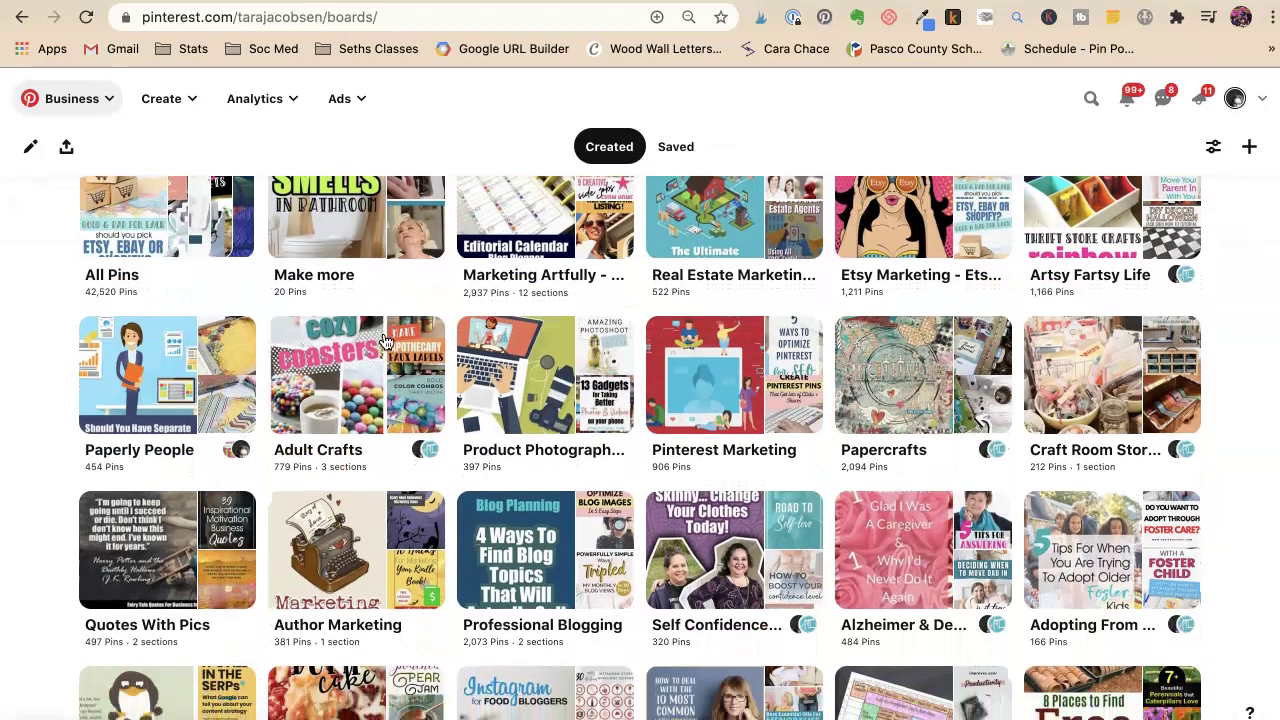
{"action": "scroll", "coordinate": [385, 340], "scroll_direction": "down", "scroll_amount": 2}
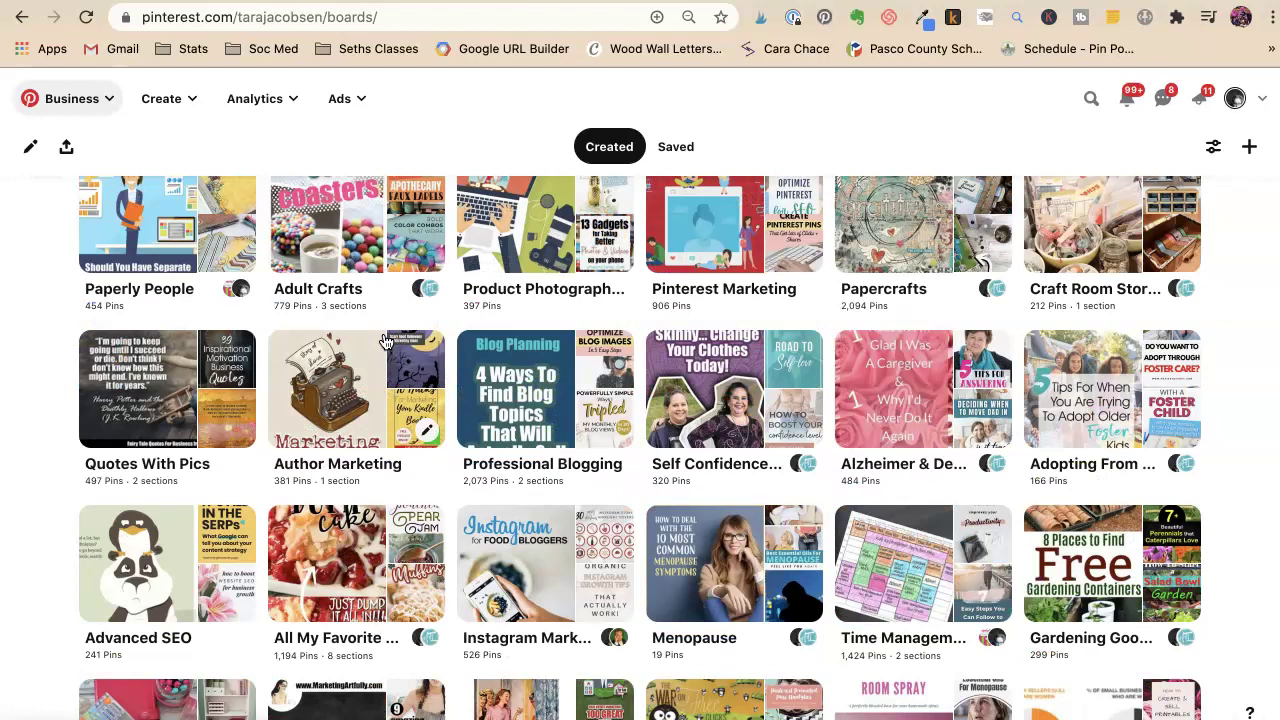
{"action": "scroll", "coordinate": [385, 340], "scroll_direction": "down", "scroll_amount": 1}
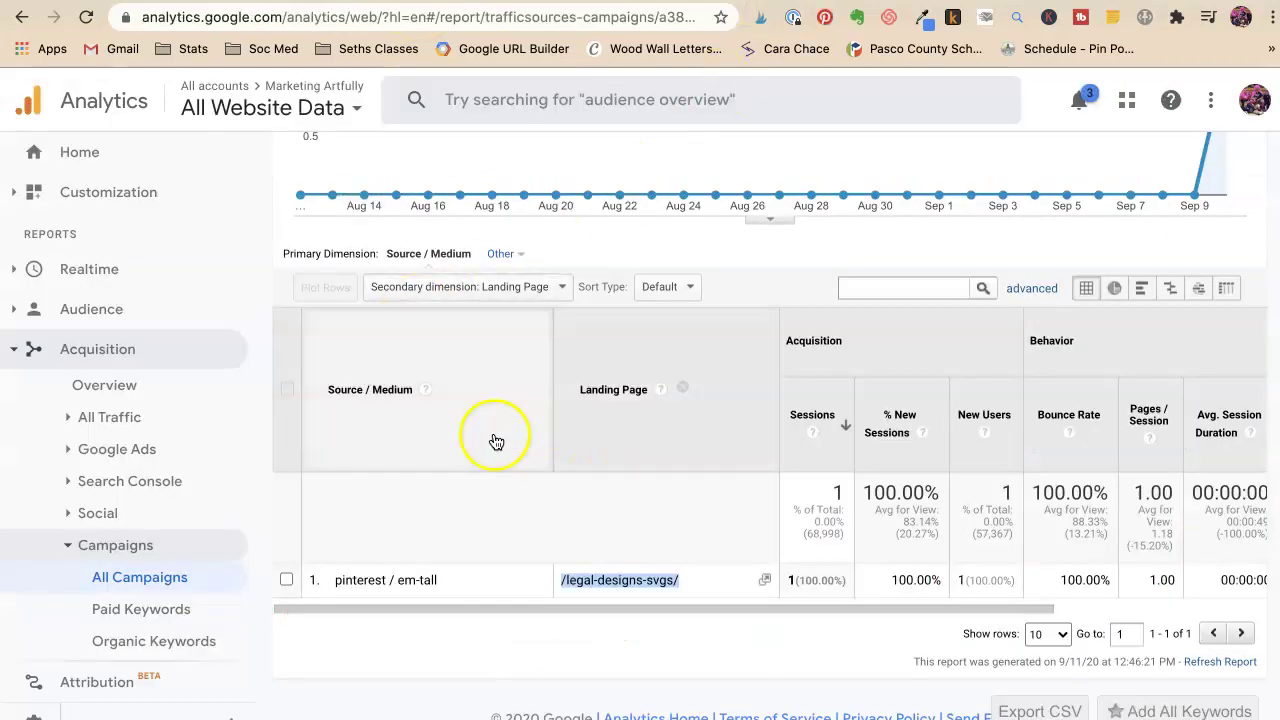
- In Google Analytics, back out of the em-tall landing page details and review the campaign's Source / Medium breakdown before leaving it
{"action": "left_click", "coordinate": [22, 18]}
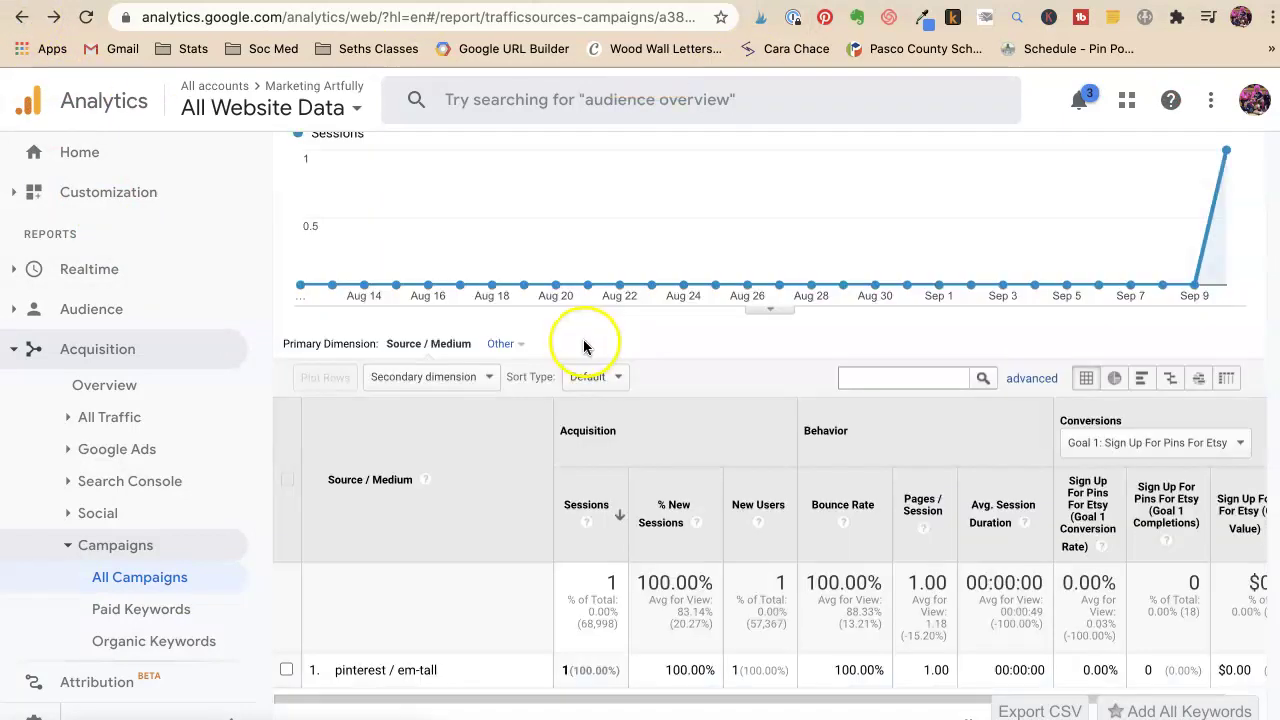
{"action": "left_click", "coordinate": [24, 17]}
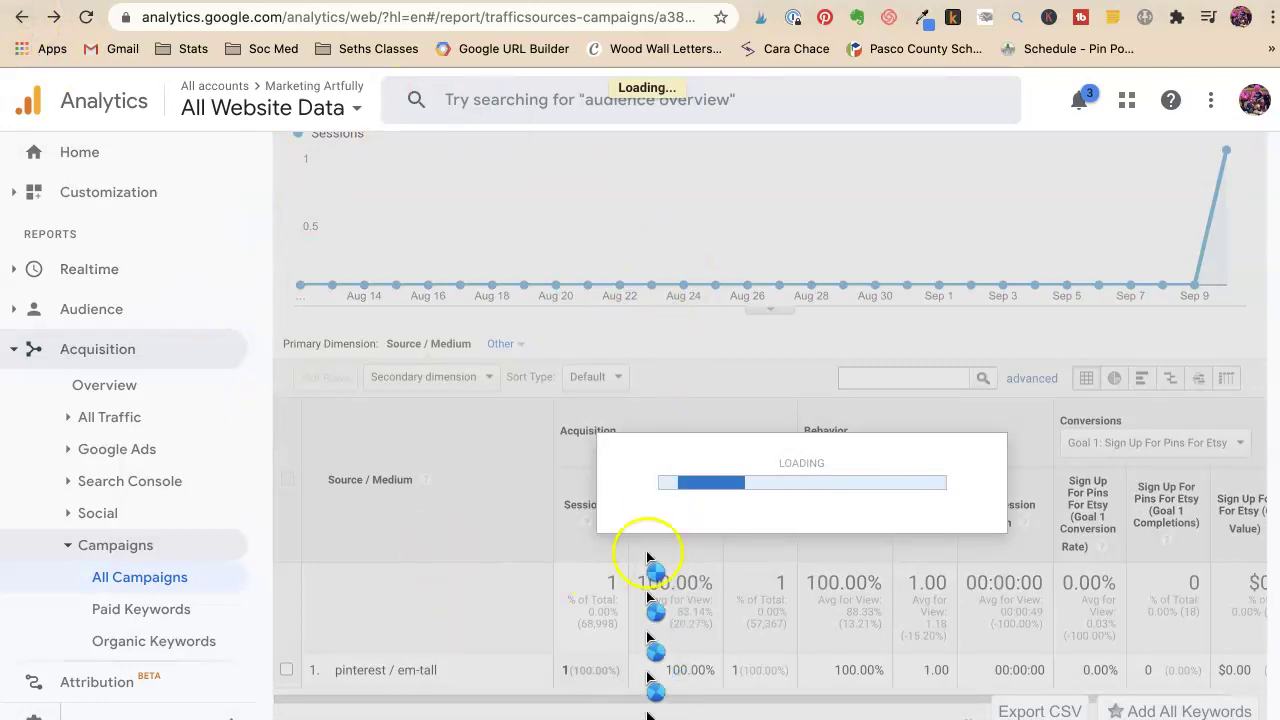
{"action": "scroll", "coordinate": [392, 403], "scroll_direction": "down", "scroll_amount": 2}
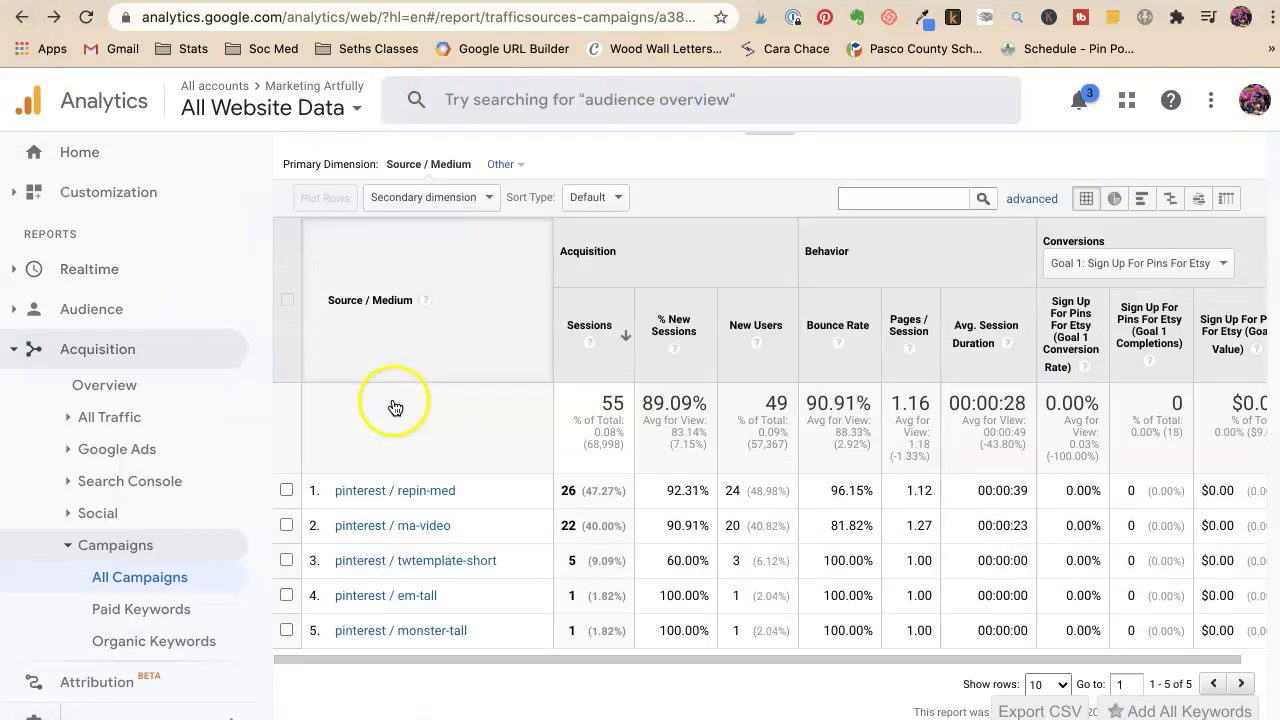
{"action": "left_click", "coordinate": [22, 17]}
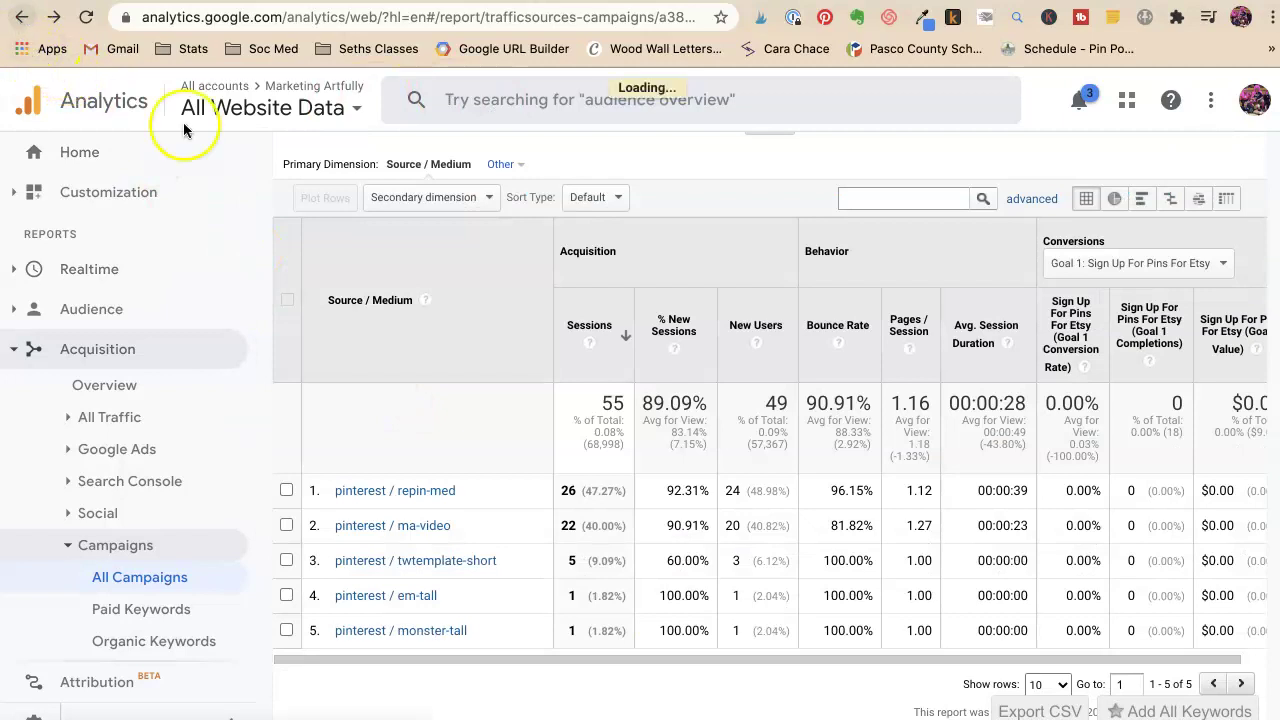